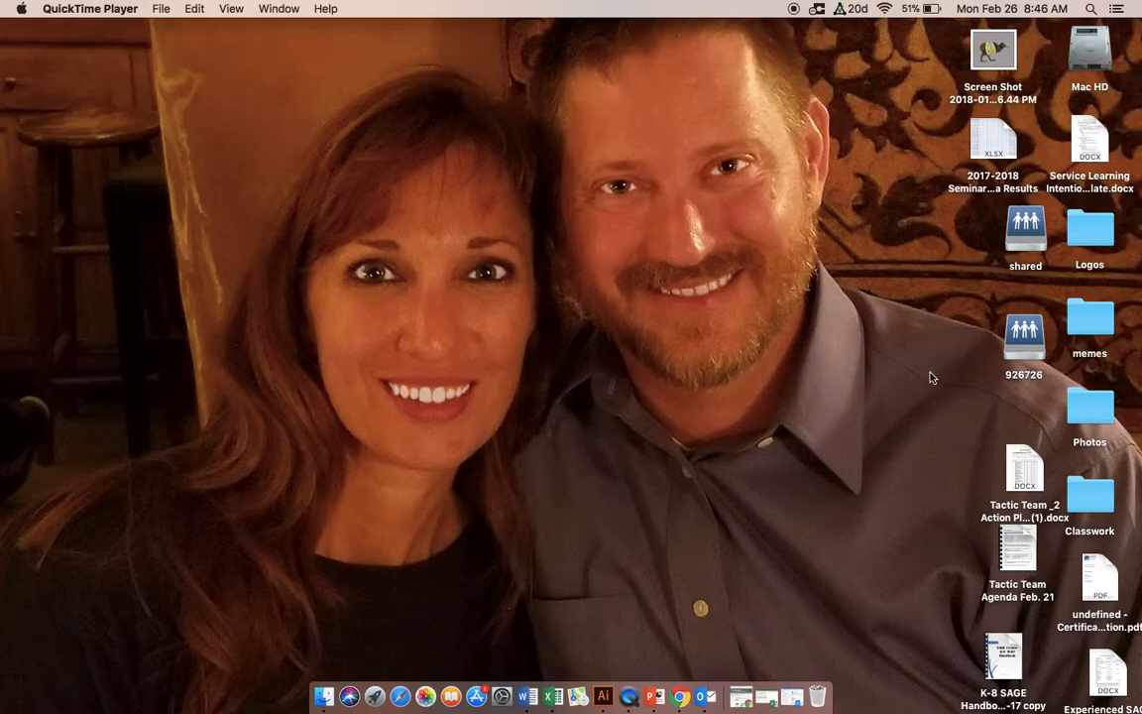
# Step: Open the Graphic Design class folder inside the SAGE folder on the shared drive
pyautogui.click(1018, 226)
pyautogui.doubleClick(1018, 226)
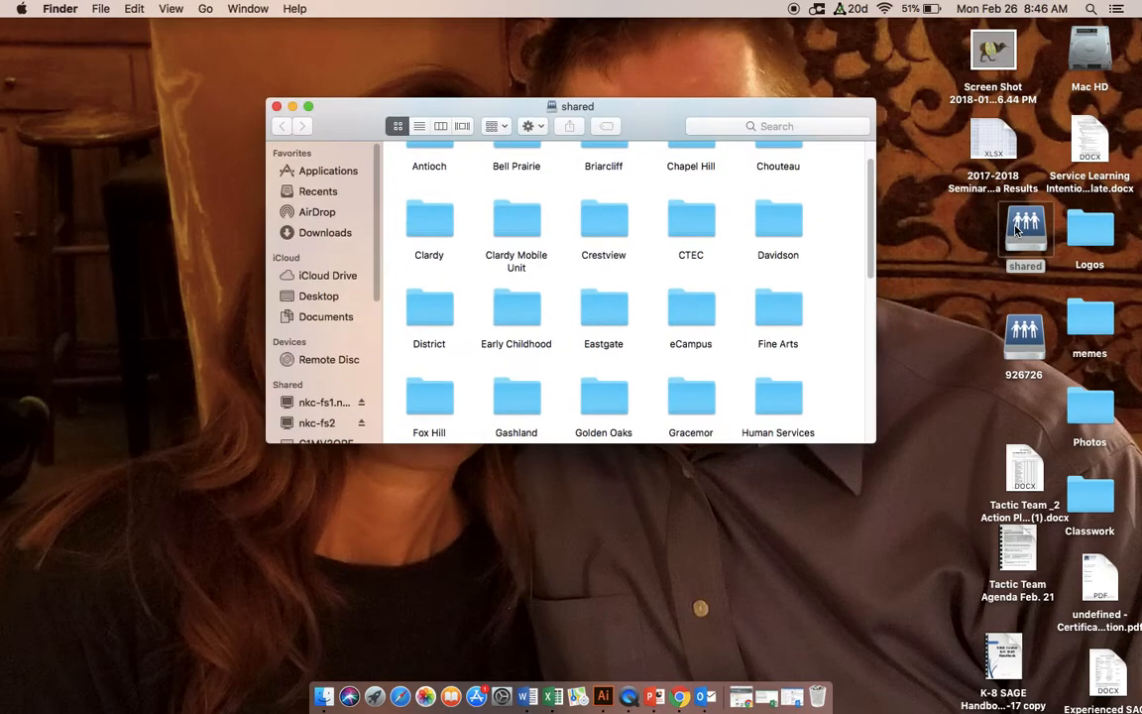
pyautogui.scroll(-10, 553, 339)
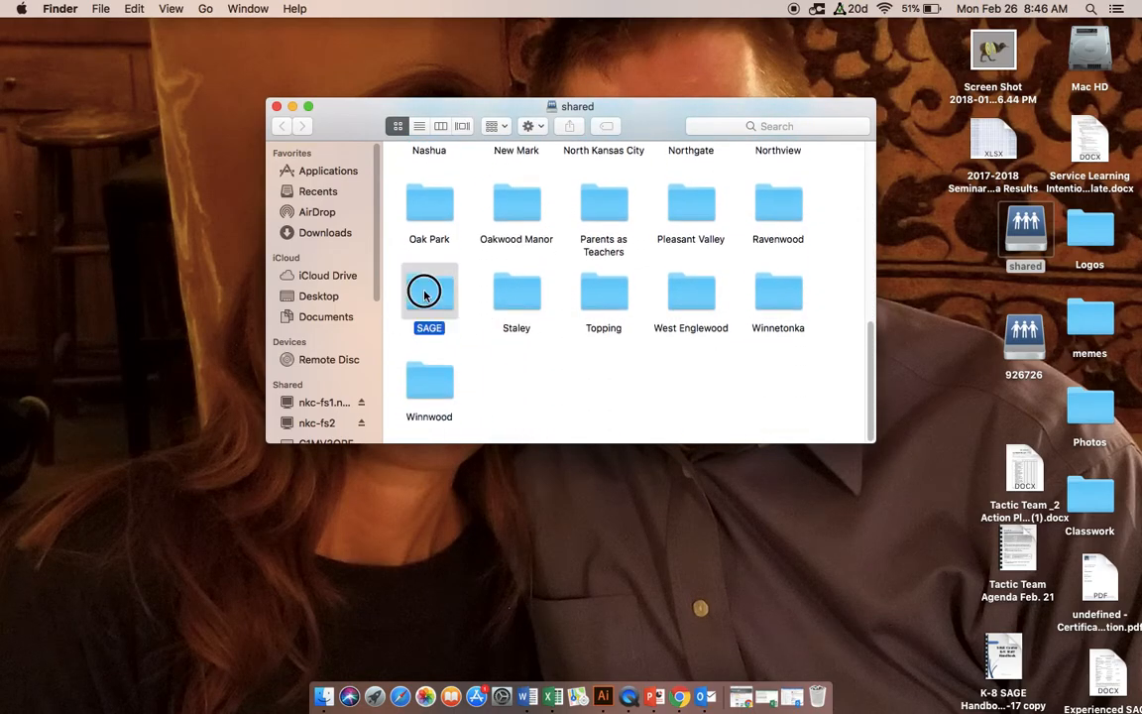
pyautogui.doubleClick(426, 290)
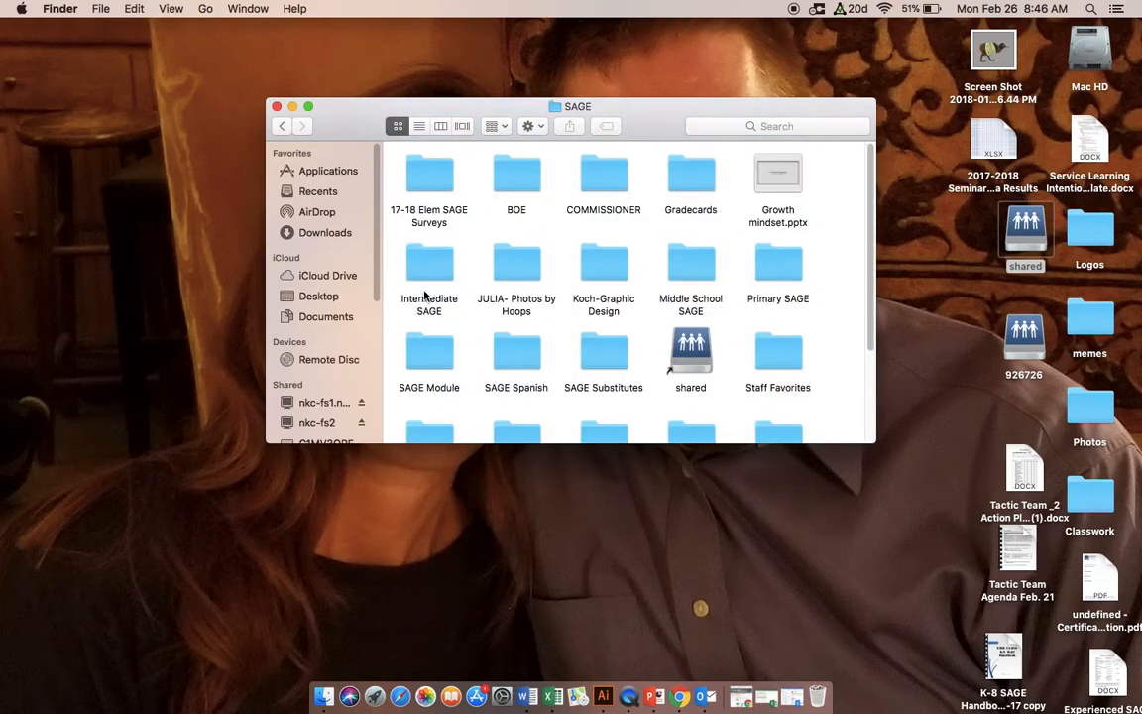
pyautogui.doubleClick(593, 266)
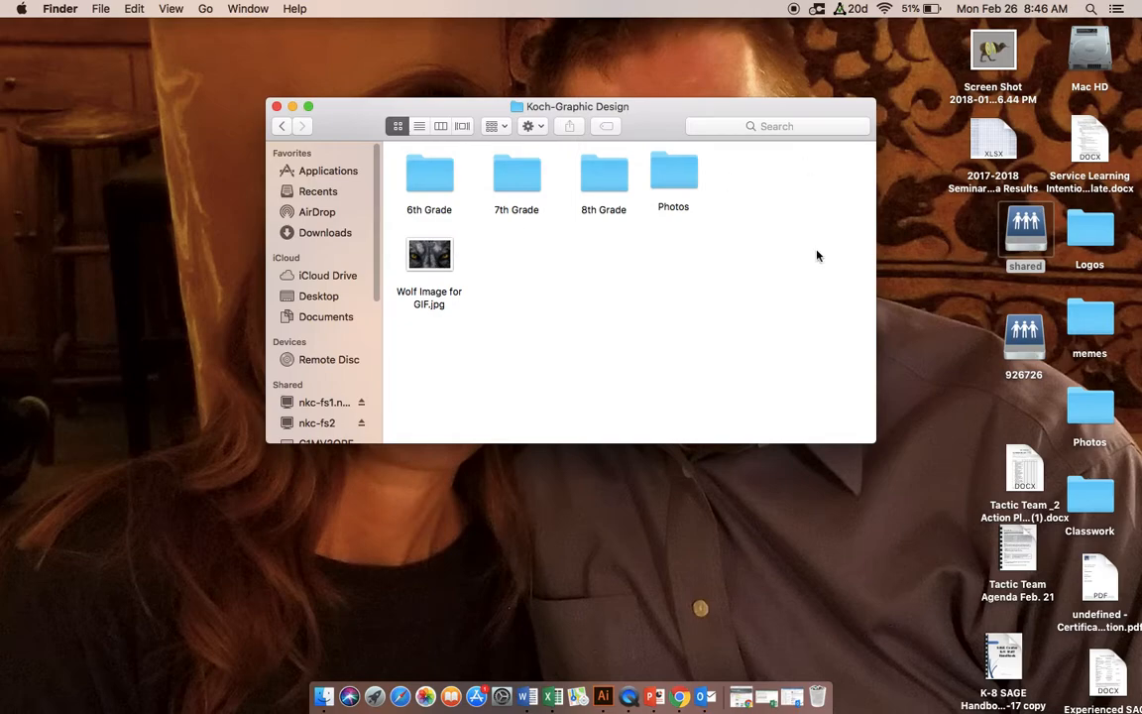
# Step: Copy Wolf Image for GIF.jpg from the shared folder to the desktop and close the folder window
pyautogui.rightClick(440, 259)
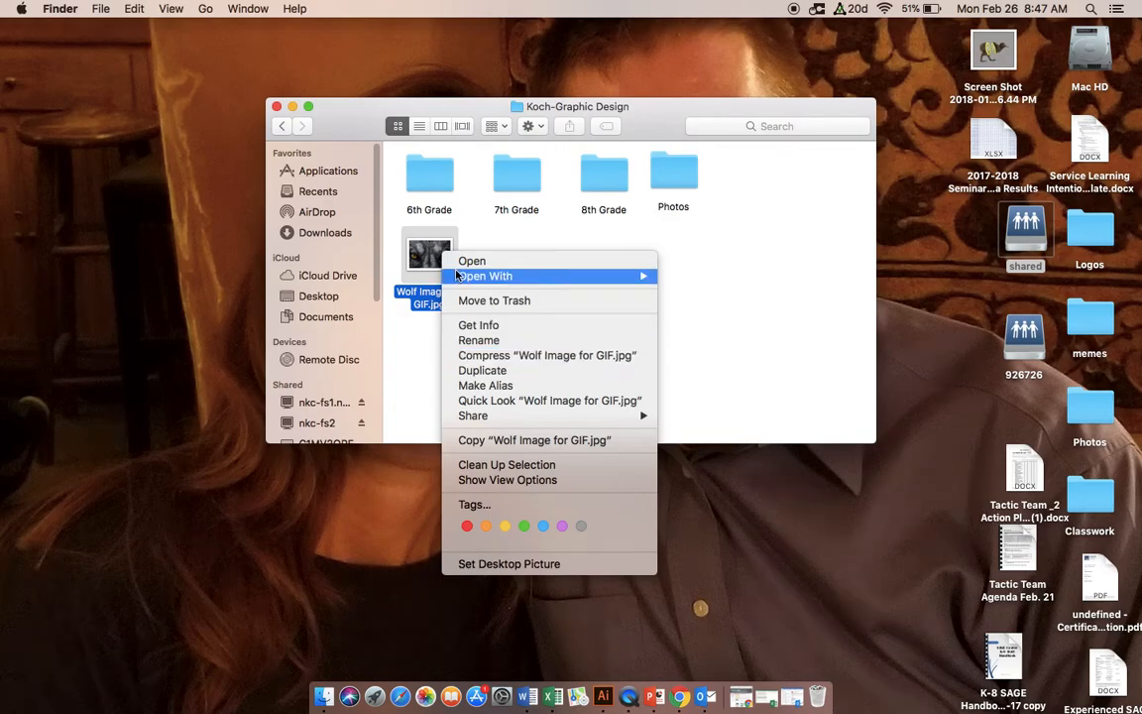
pyautogui.click(555, 227)
pyautogui.moveTo(429, 256); pyautogui.dragTo(960, 283)
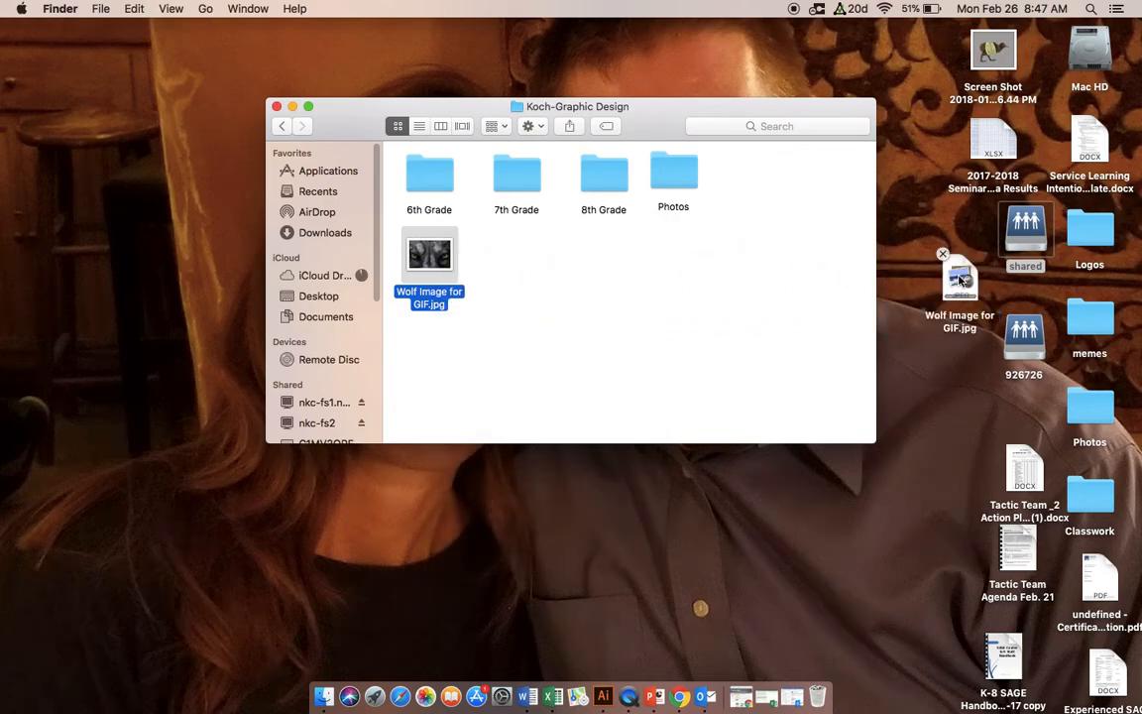
pyautogui.click(276, 106)
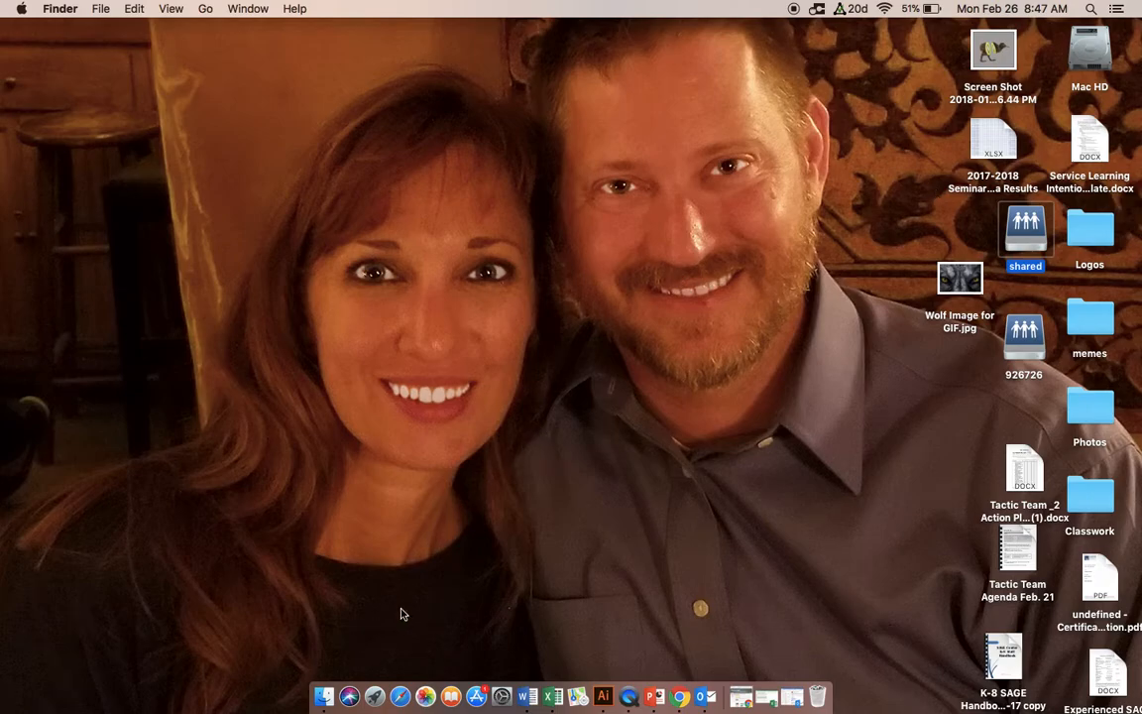
# Step: Launch Adobe Photoshop CC 2017 and start a new document
pyautogui.click(374, 699)
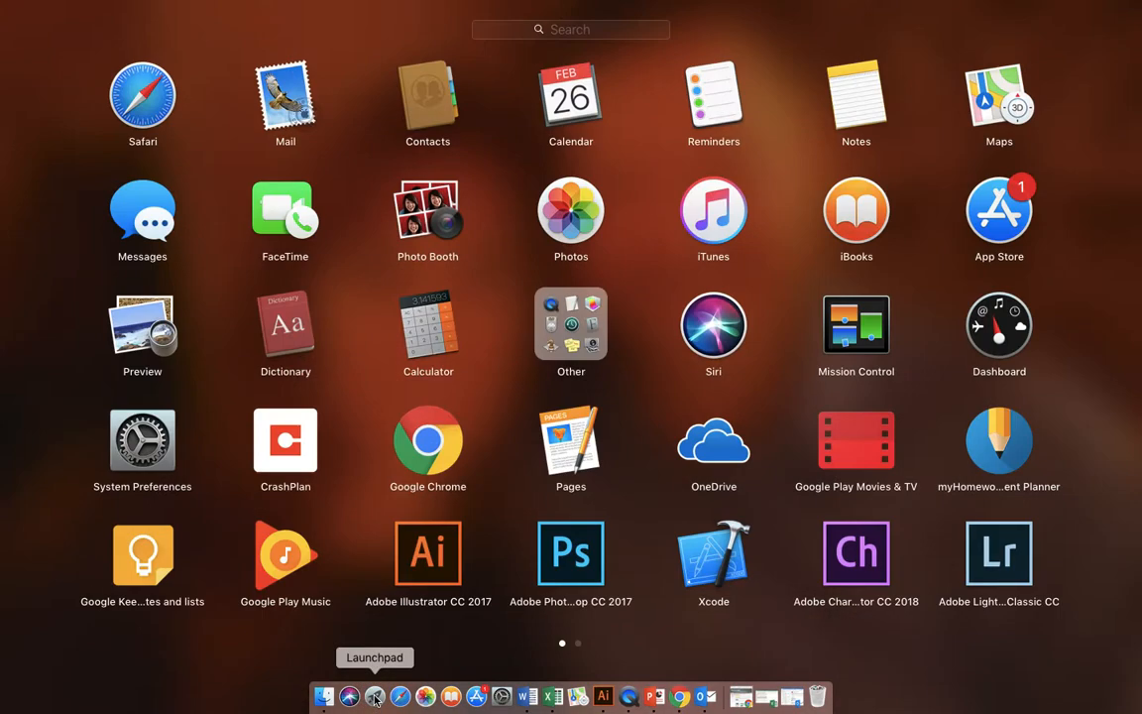
pyautogui.click(553, 562)
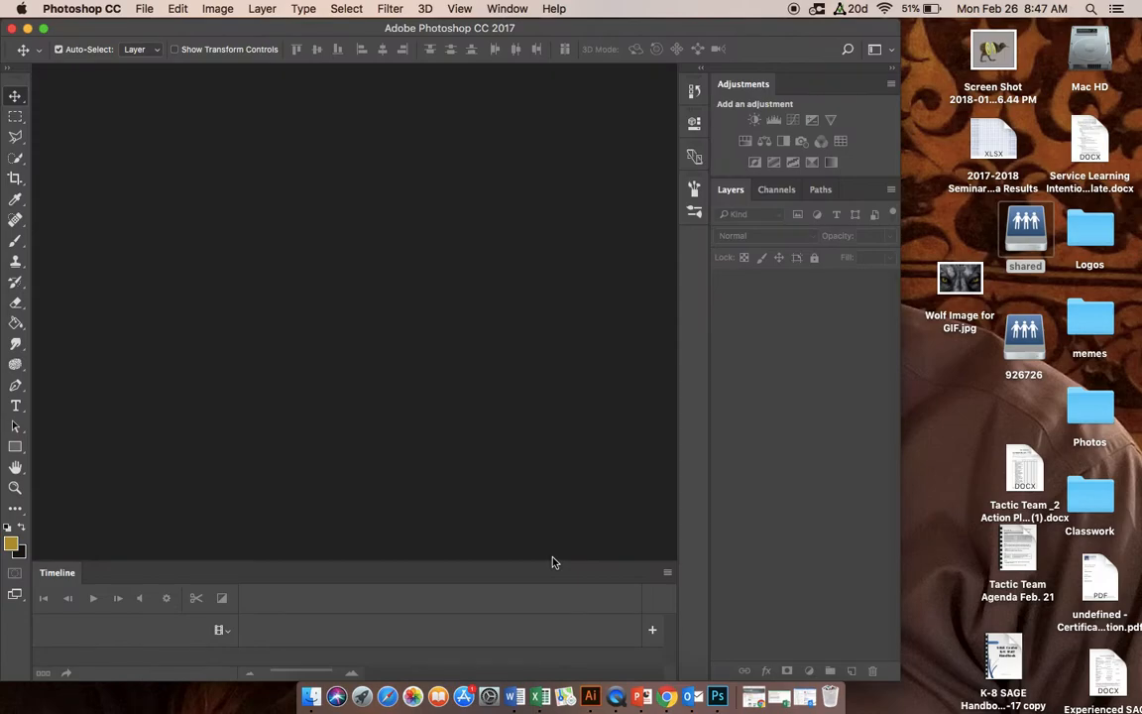
pyautogui.click(144, 8)
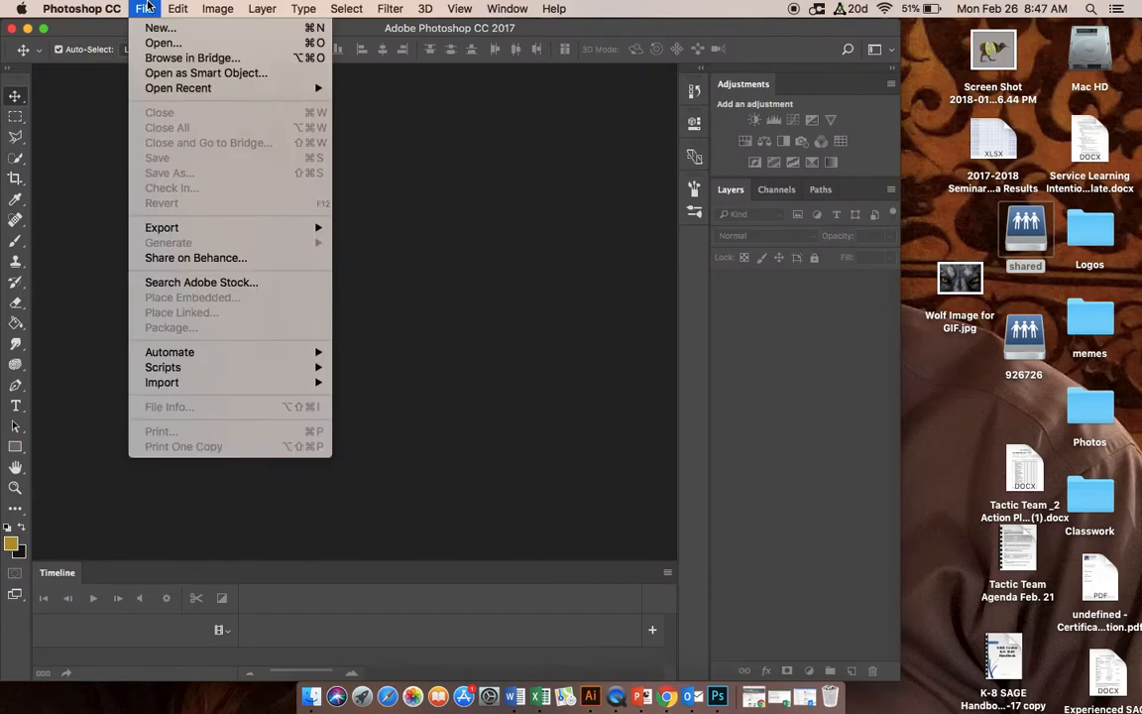
pyautogui.click(148, 30)
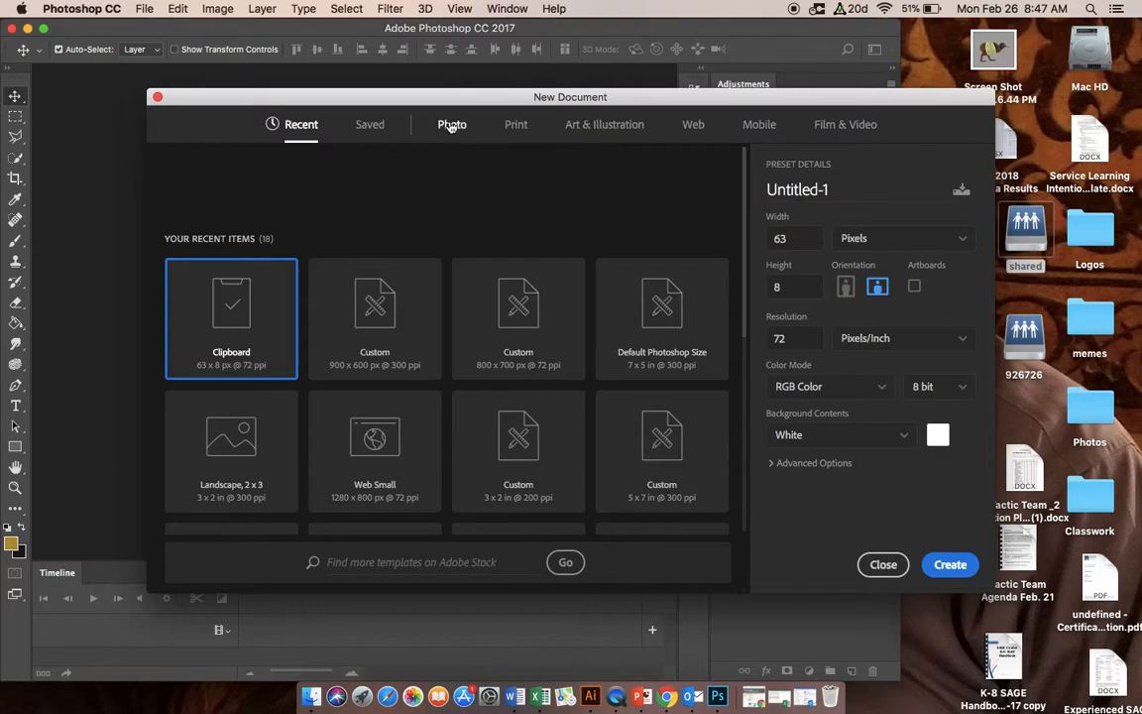
# Step: Configure the new document from the Photo presets as 900 pixels wide and 600 pixels high in landscape orientation
pyautogui.click(452, 125)
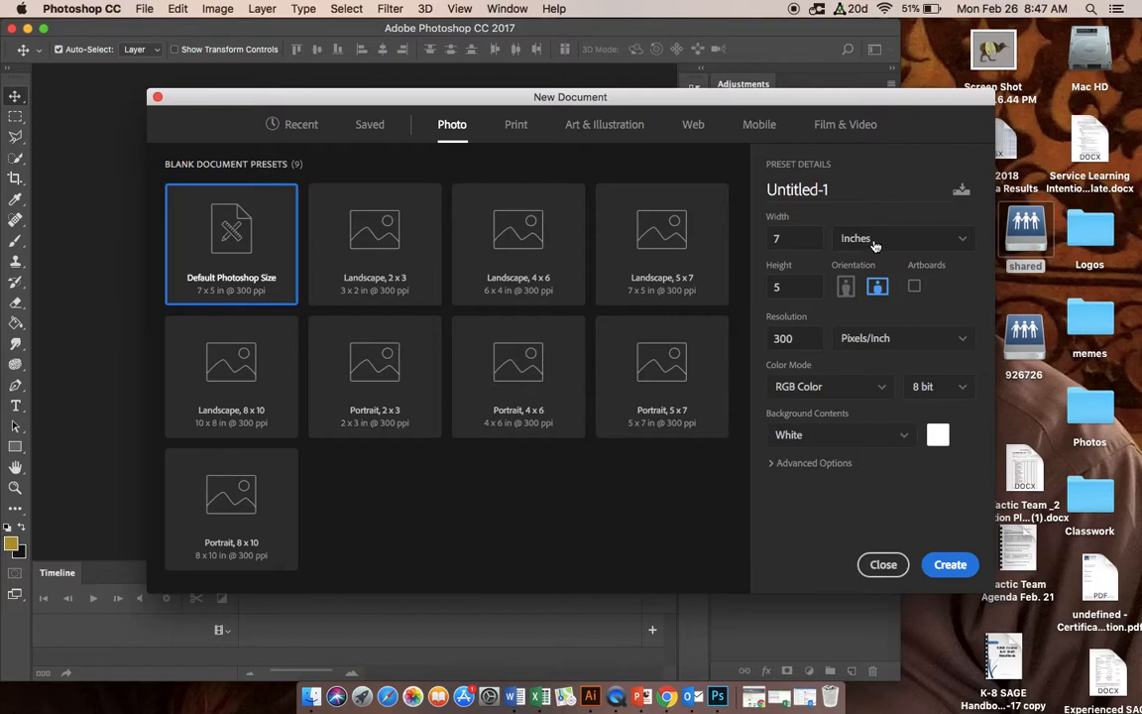
pyautogui.click(961, 240)
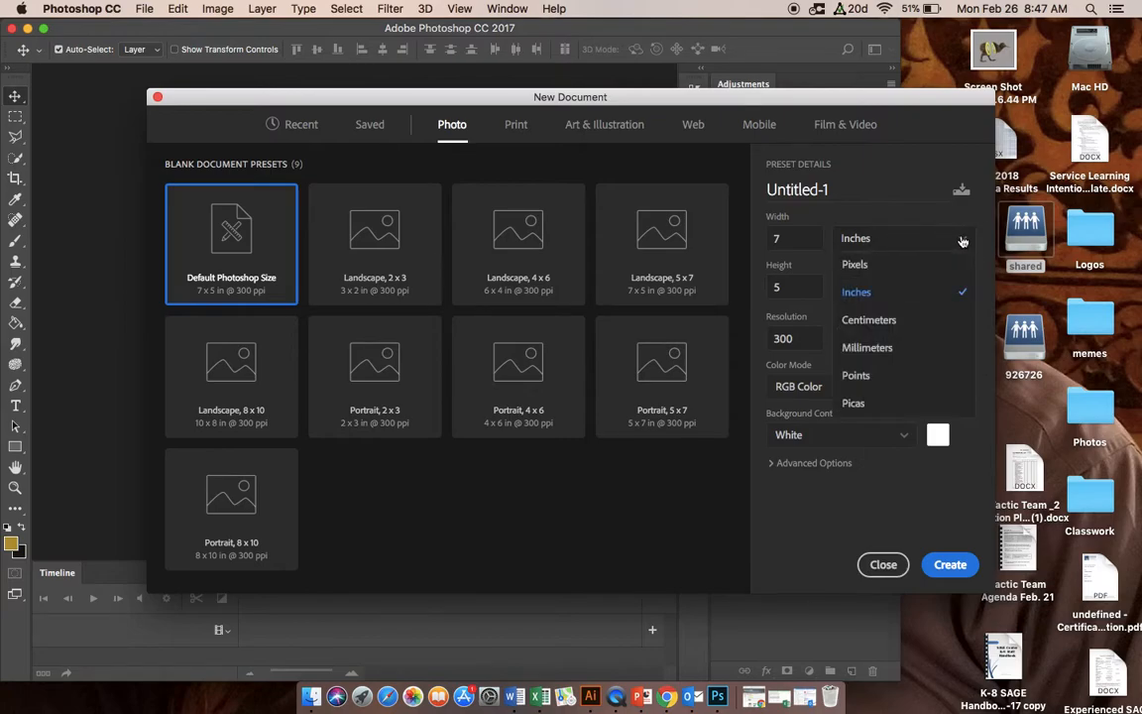
pyautogui.click(863, 274)
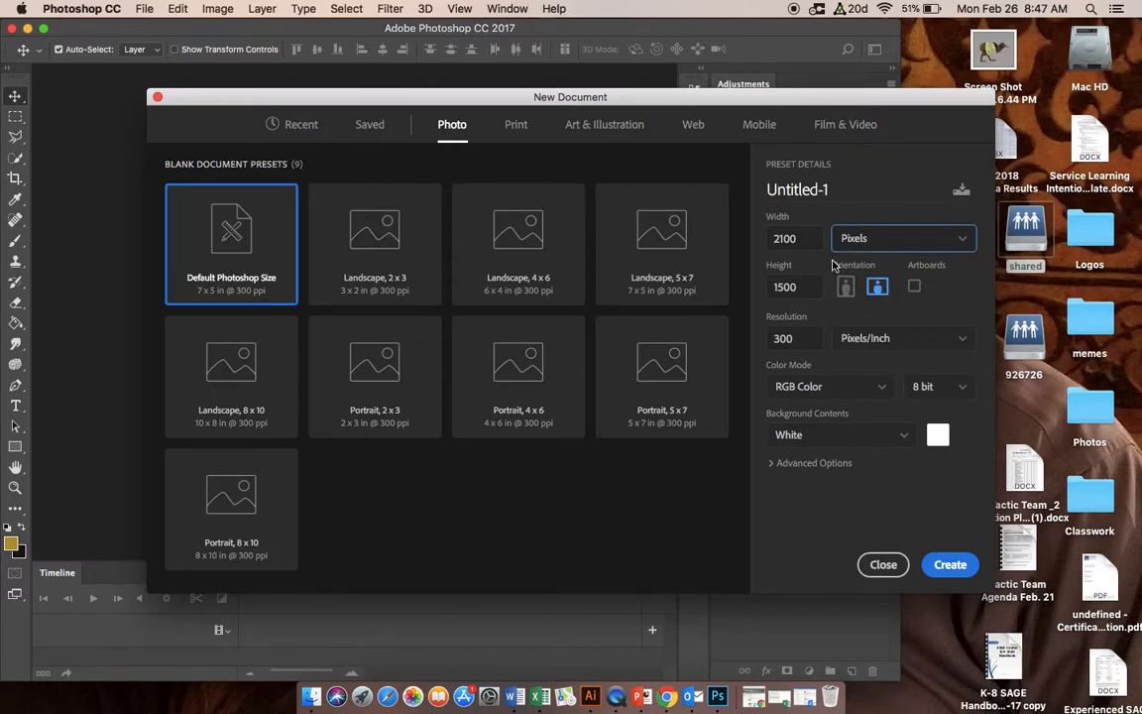
pyautogui.moveTo(793, 238); pyautogui.dragTo(770, 239)
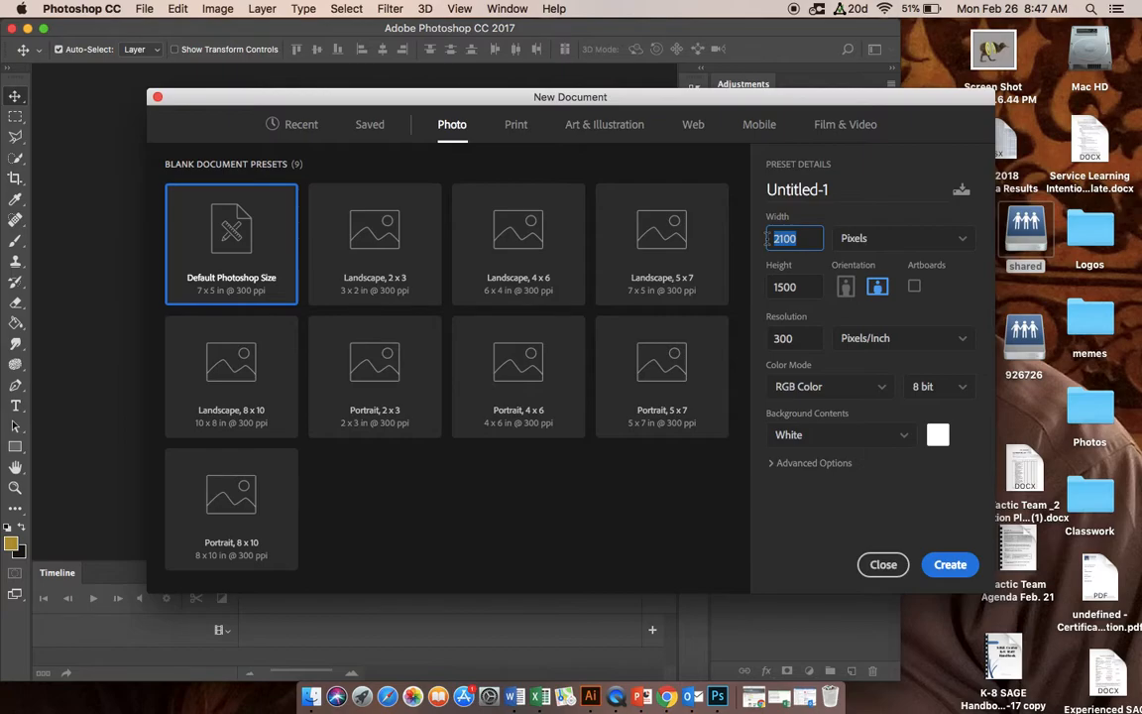
pyautogui.click(768, 239)
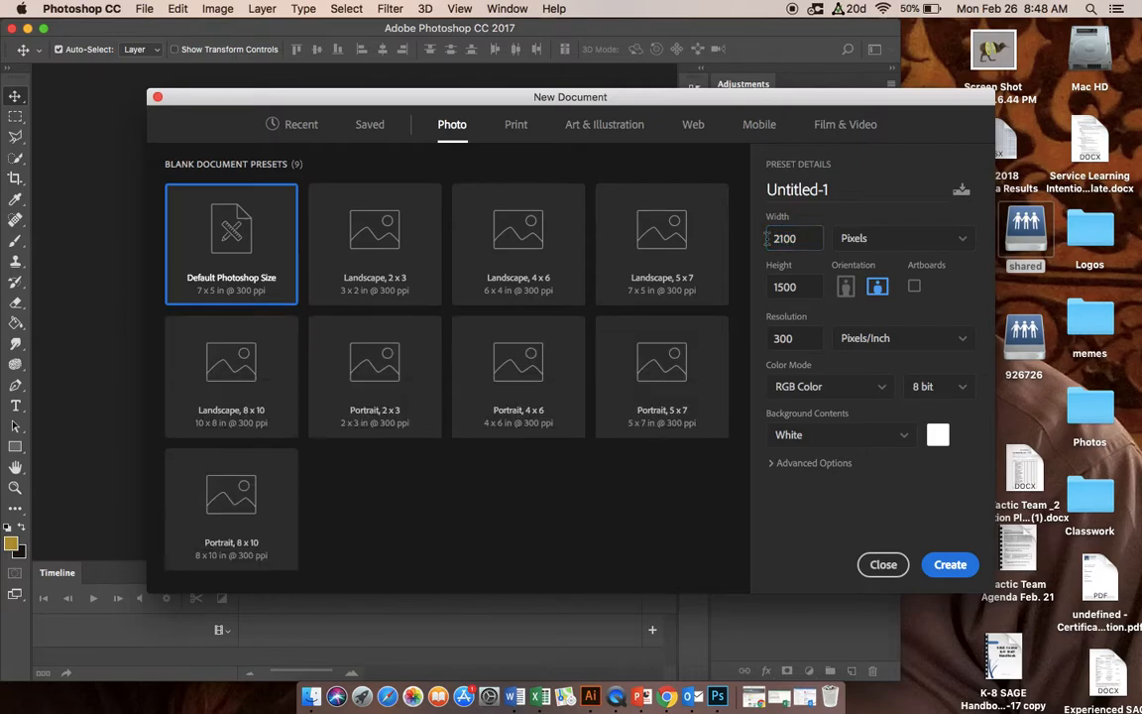
pyautogui.click(797, 239)
pyautogui.moveTo(805, 240); pyautogui.dragTo(775, 238)
pyautogui.write('900')
pyautogui.press('Tab')
pyautogui.write('600')
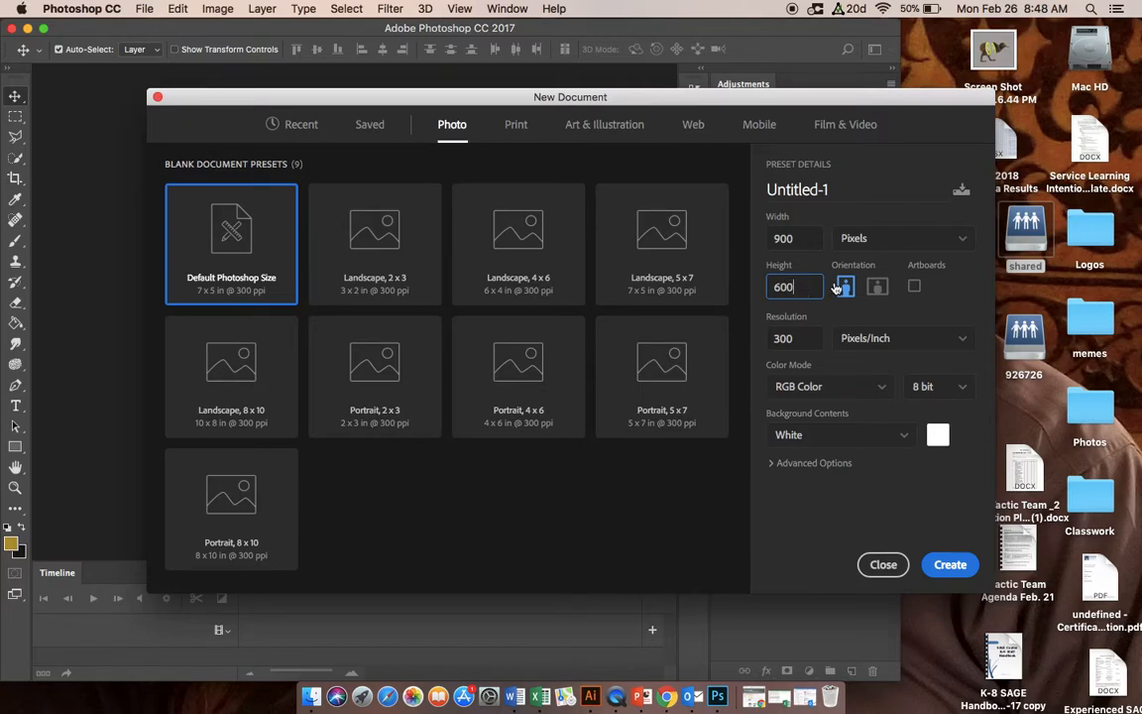
pyautogui.click(878, 288)
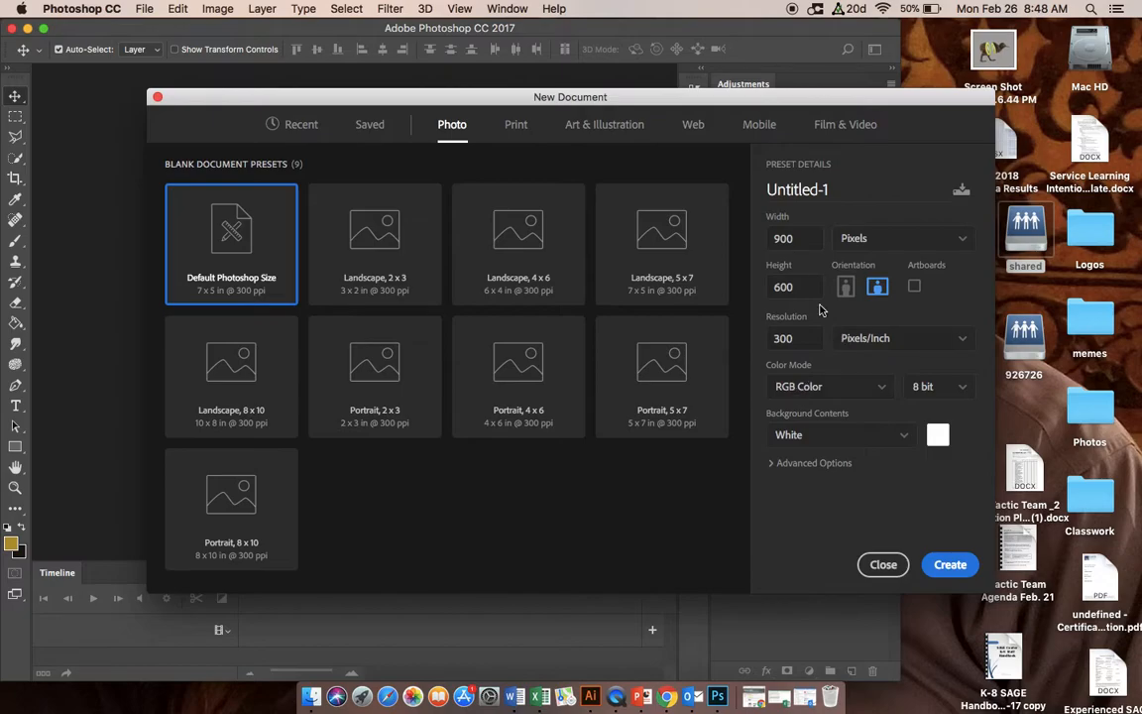
# Step: Name the new document "Wolf Animation" and create it
pyautogui.moveTo(836, 188); pyautogui.dragTo(740, 188)
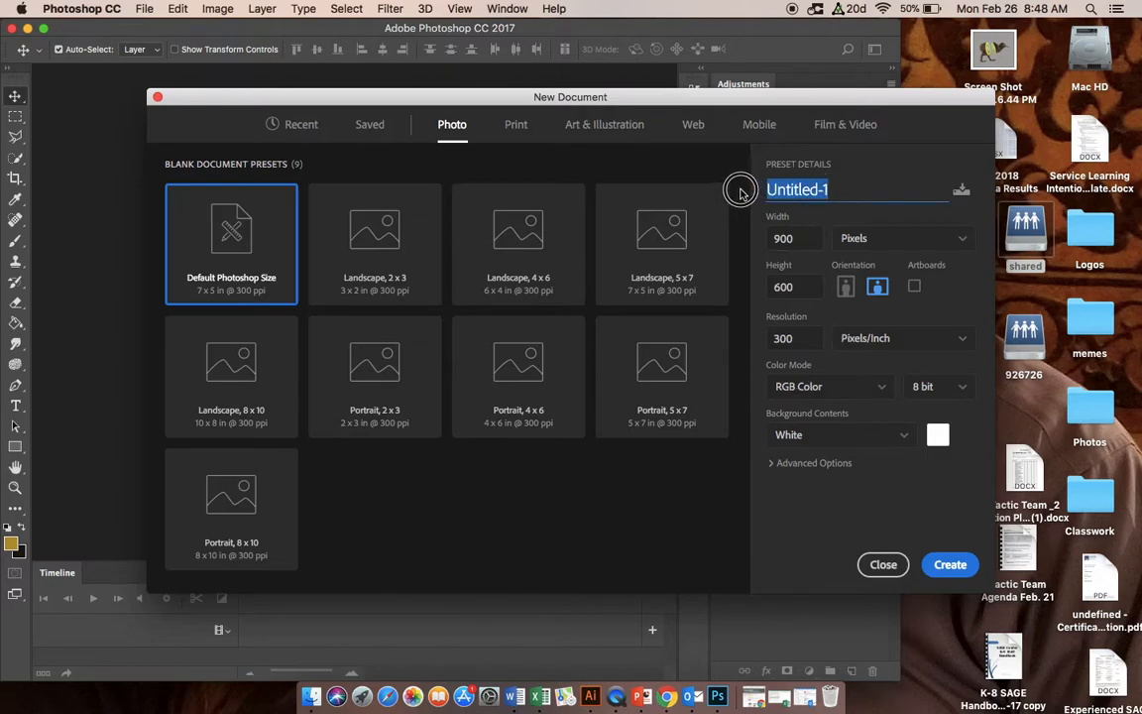
pyautogui.write('Wolf')
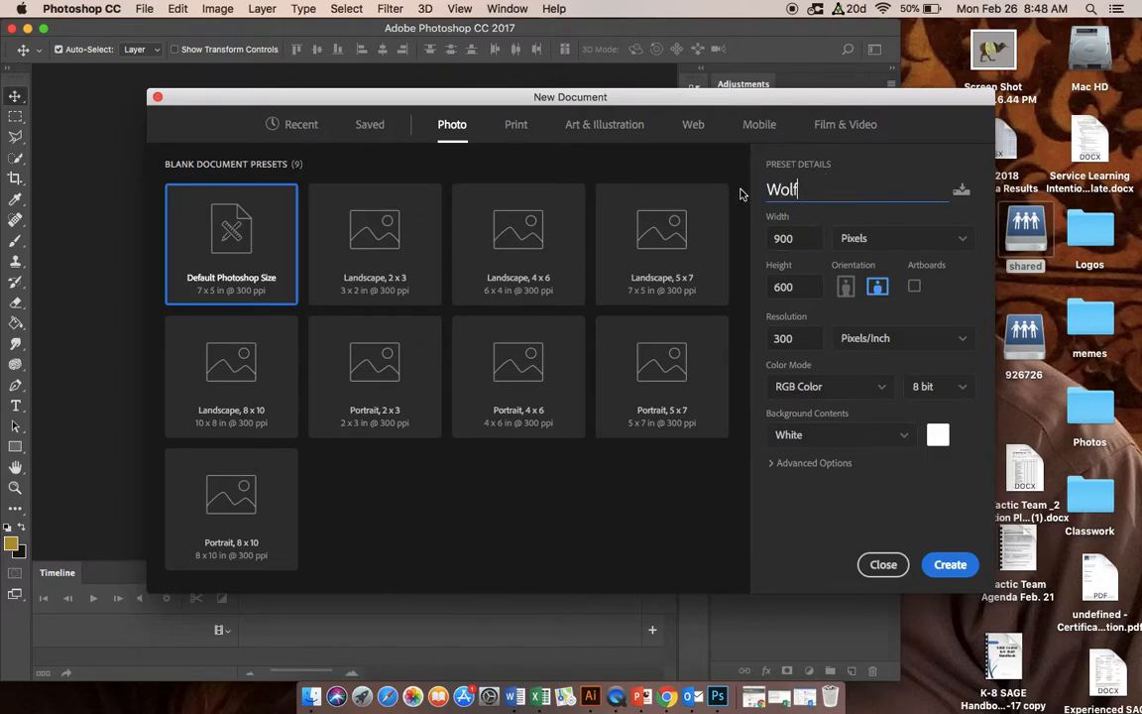
pyautogui.write(' Animation')
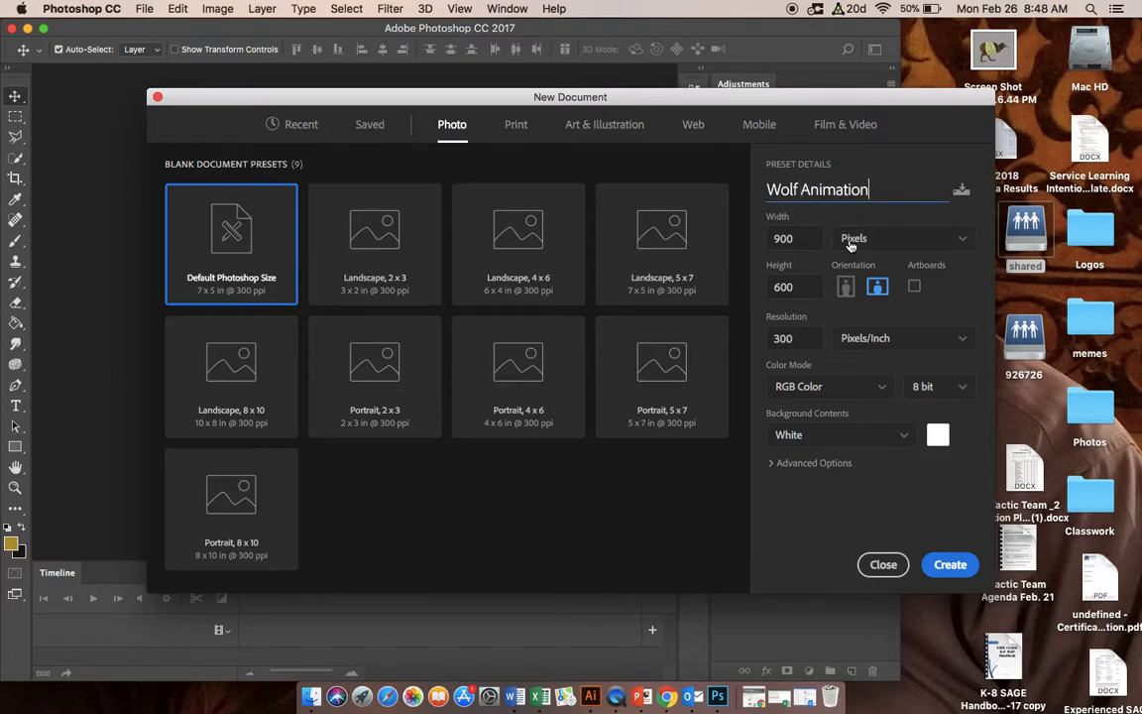
pyautogui.click(950, 565)
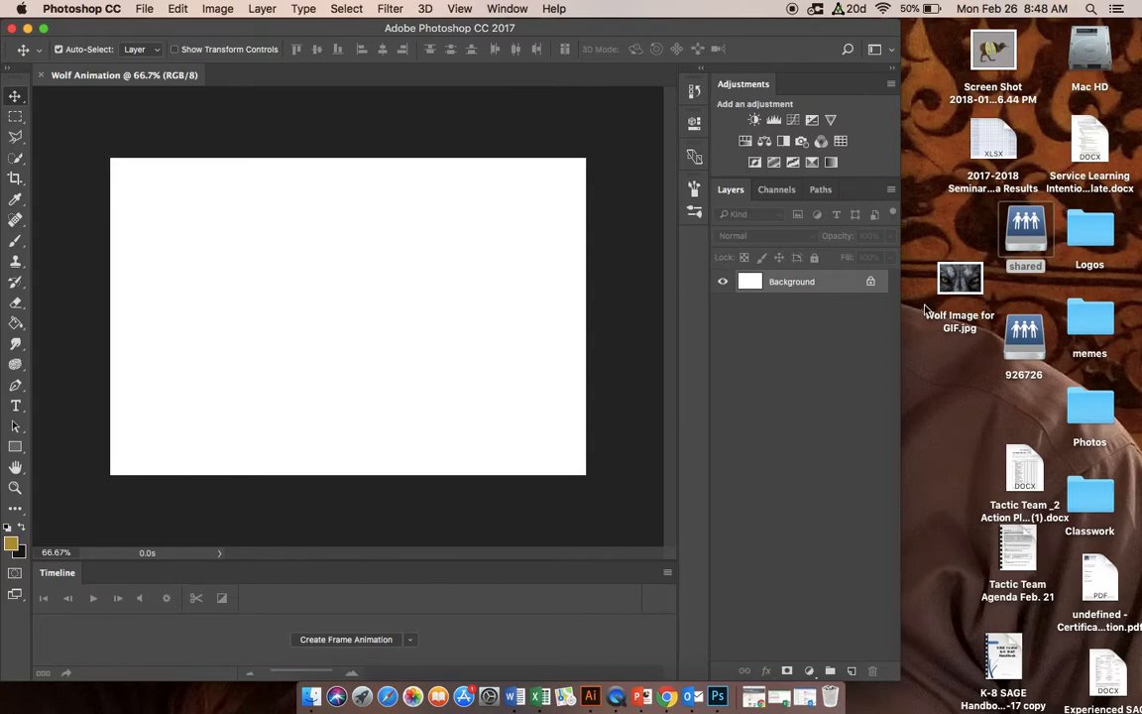
# Step: Place Wolf Image for GIF.jpg from the desktop onto the canvas and rasterize its layer
pyautogui.moveTo(960, 280); pyautogui.dragTo(411, 268)
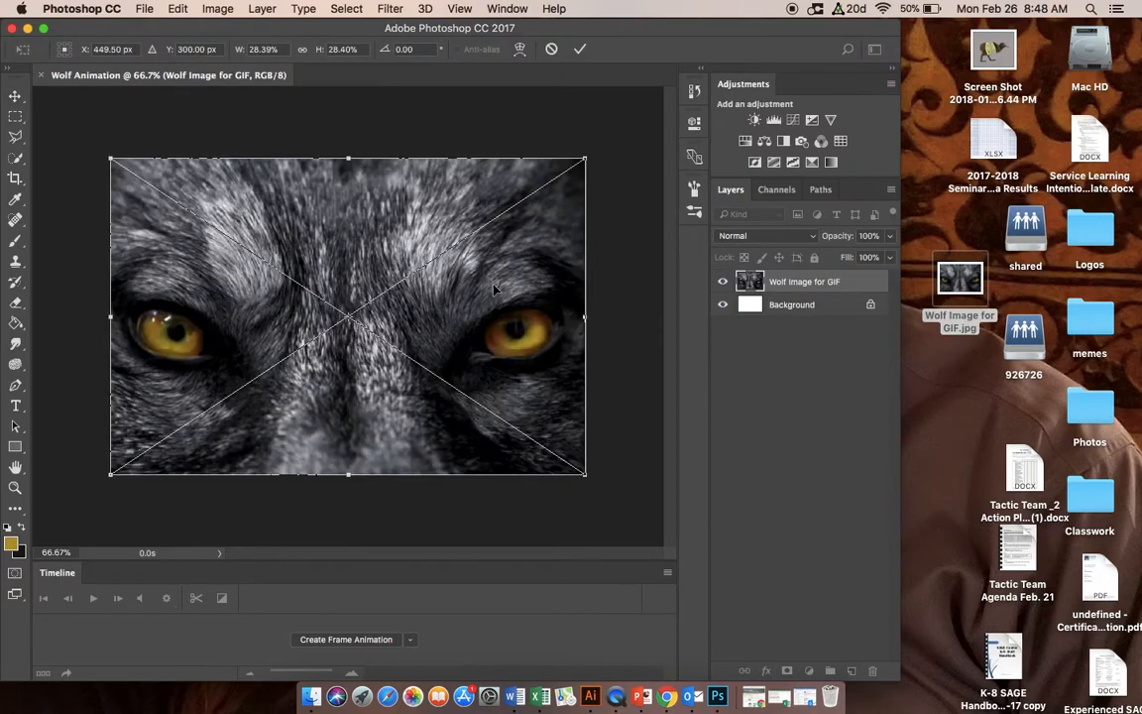
pyautogui.click(580, 49)
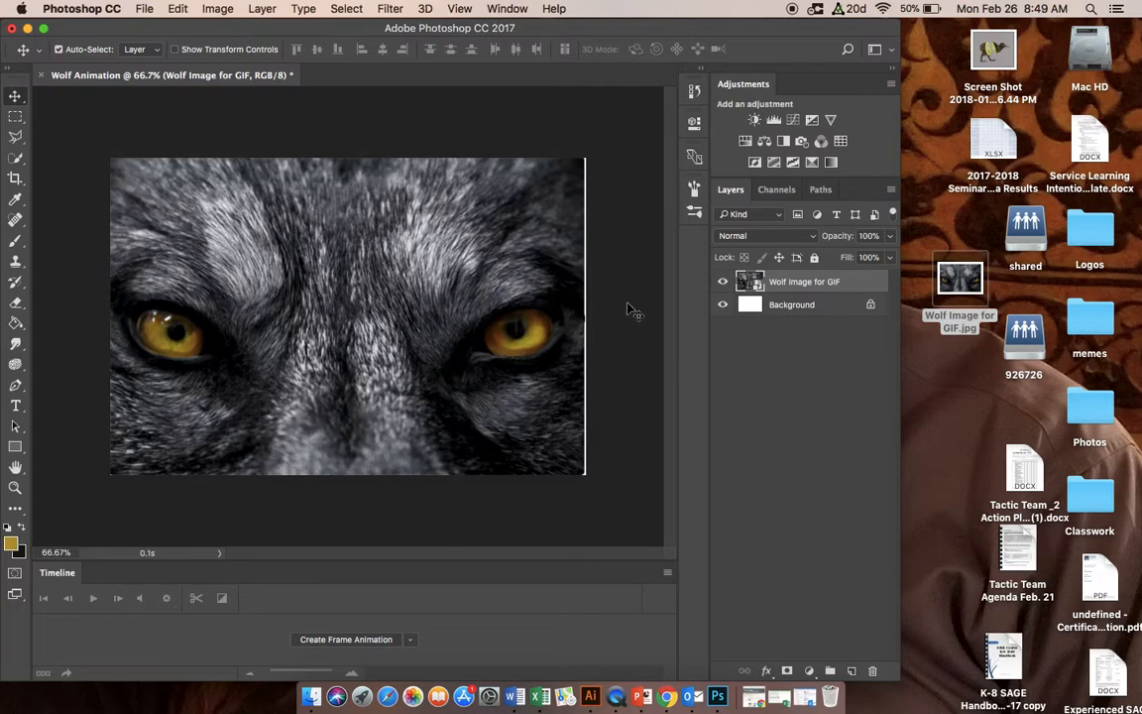
pyautogui.rightClick(794, 284)
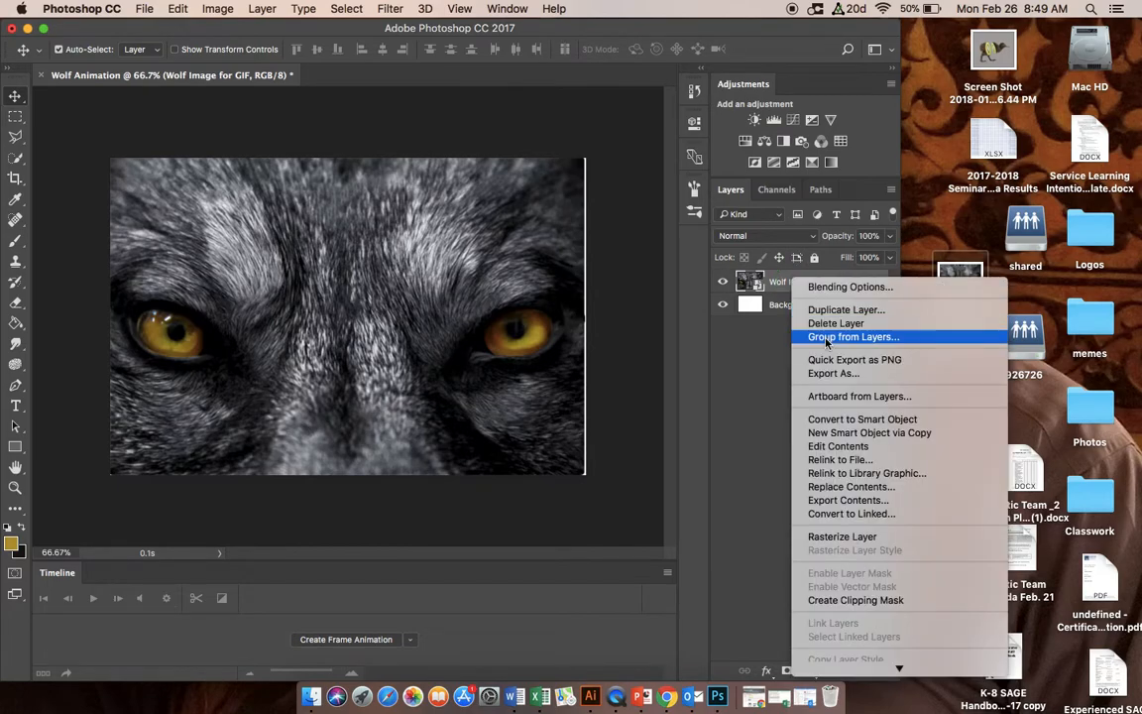
pyautogui.click(839, 259)
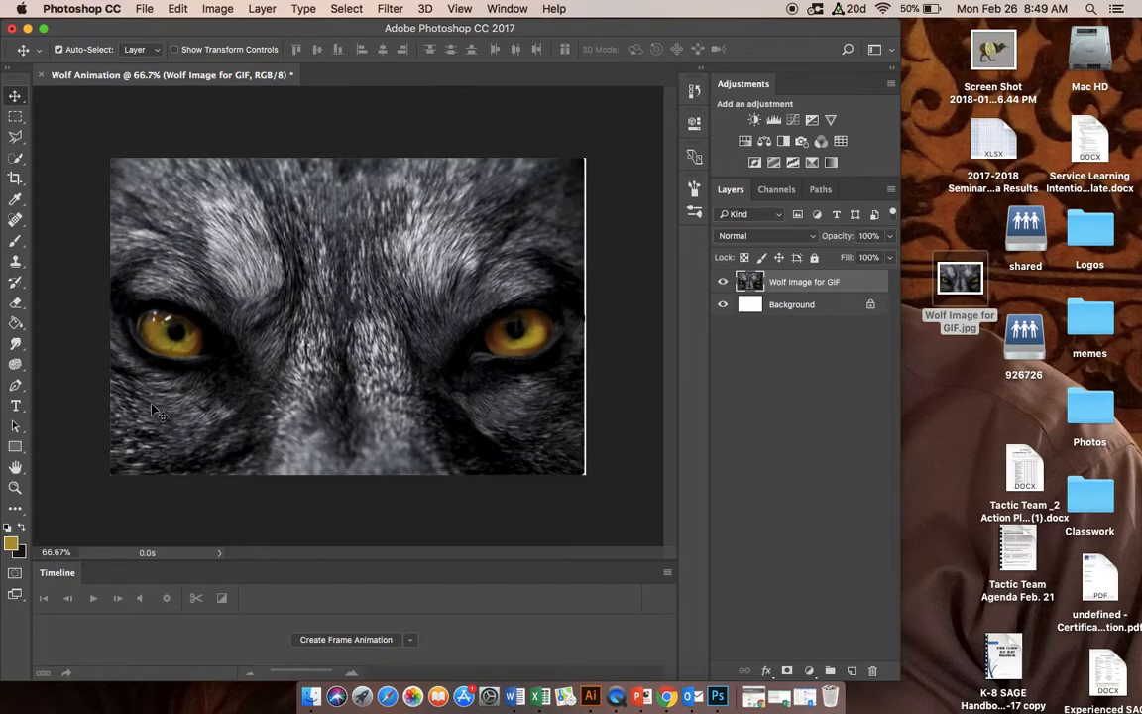
# Step: Crop the canvas to a full-width horizontal band around the wolf's eyes, about 3 by 0.9 in
pyautogui.click(16, 179)
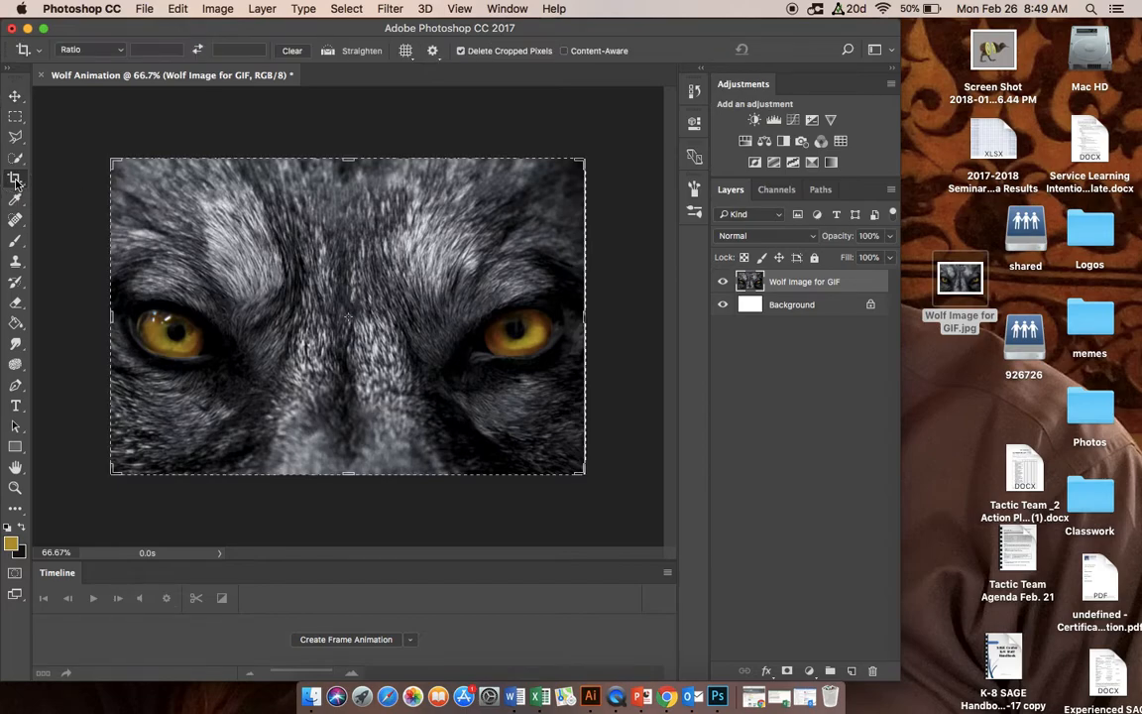
pyautogui.click(115, 157)
pyautogui.moveTo(117, 174); pyautogui.dragTo(115, 210)
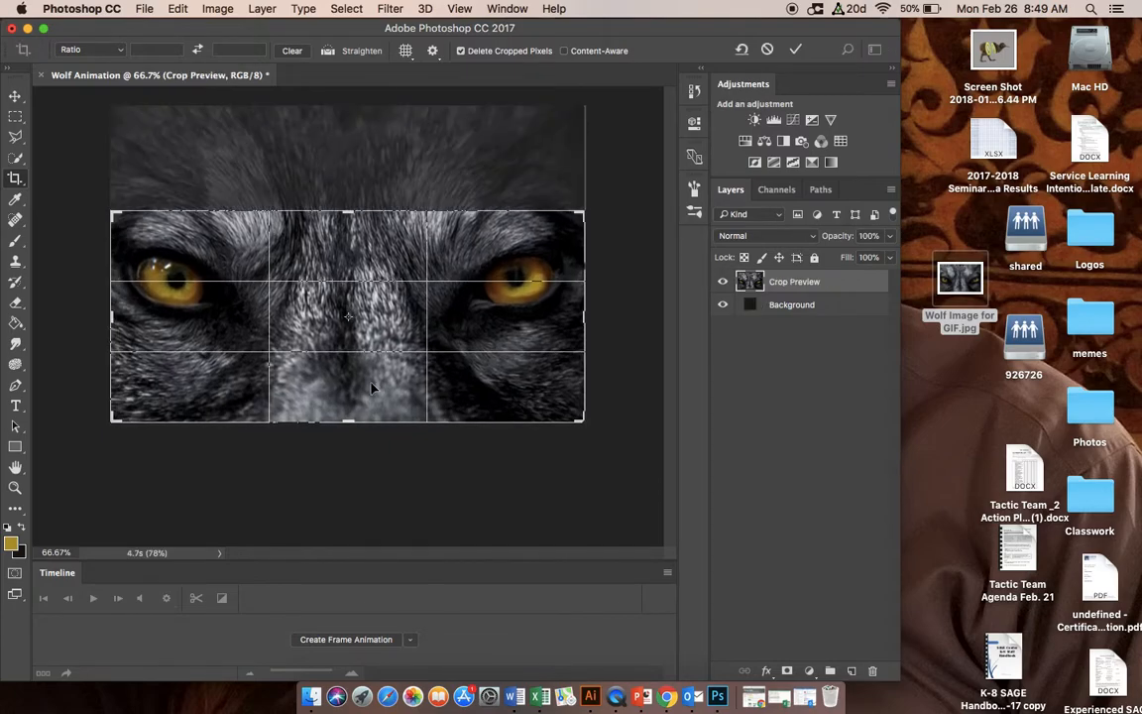
pyautogui.moveTo(584, 418); pyautogui.dragTo(584, 392)
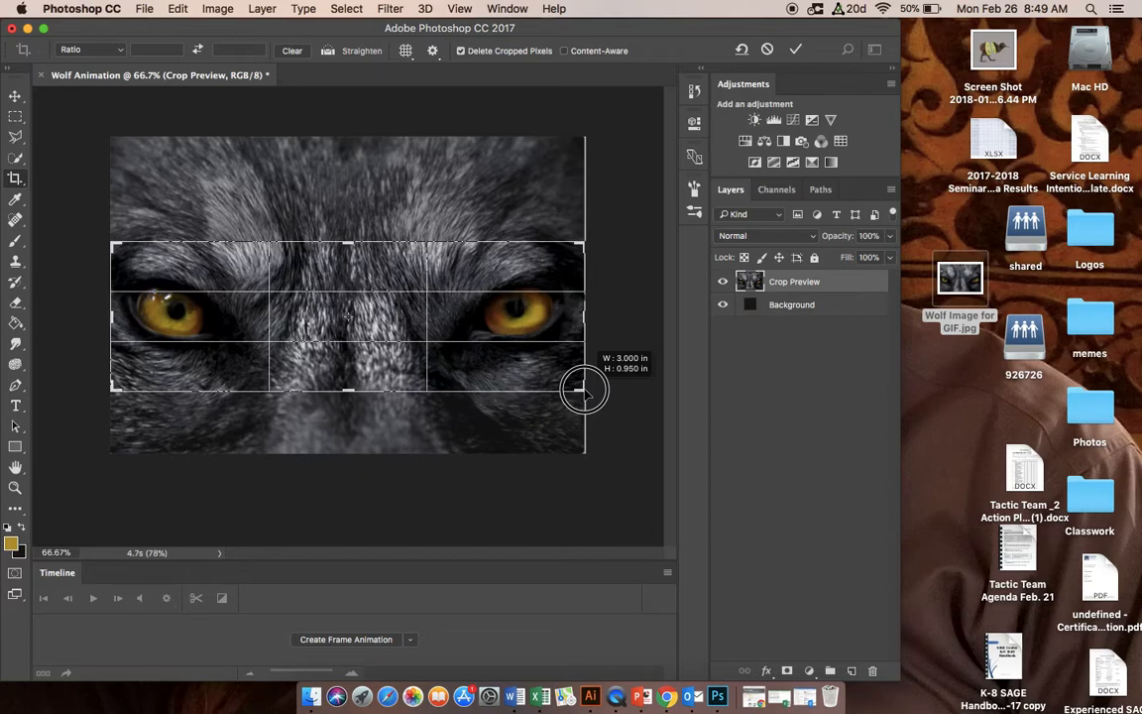
pyautogui.moveTo(584, 389); pyautogui.dragTo(584, 388)
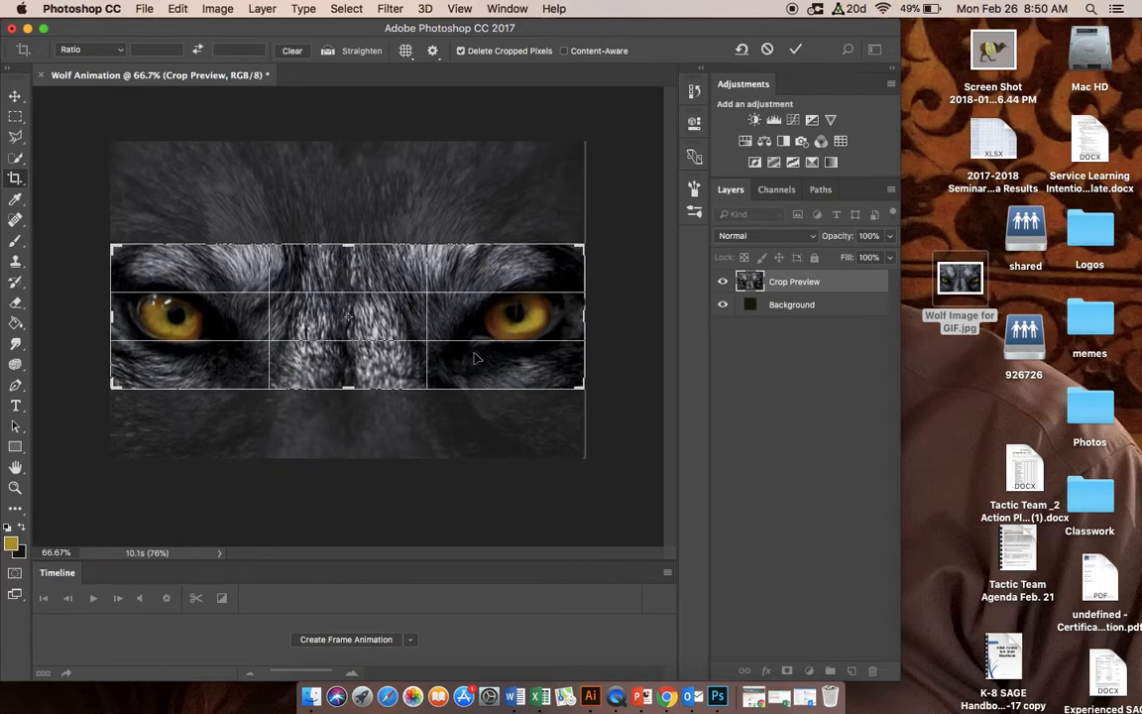
pyautogui.click(795, 50)
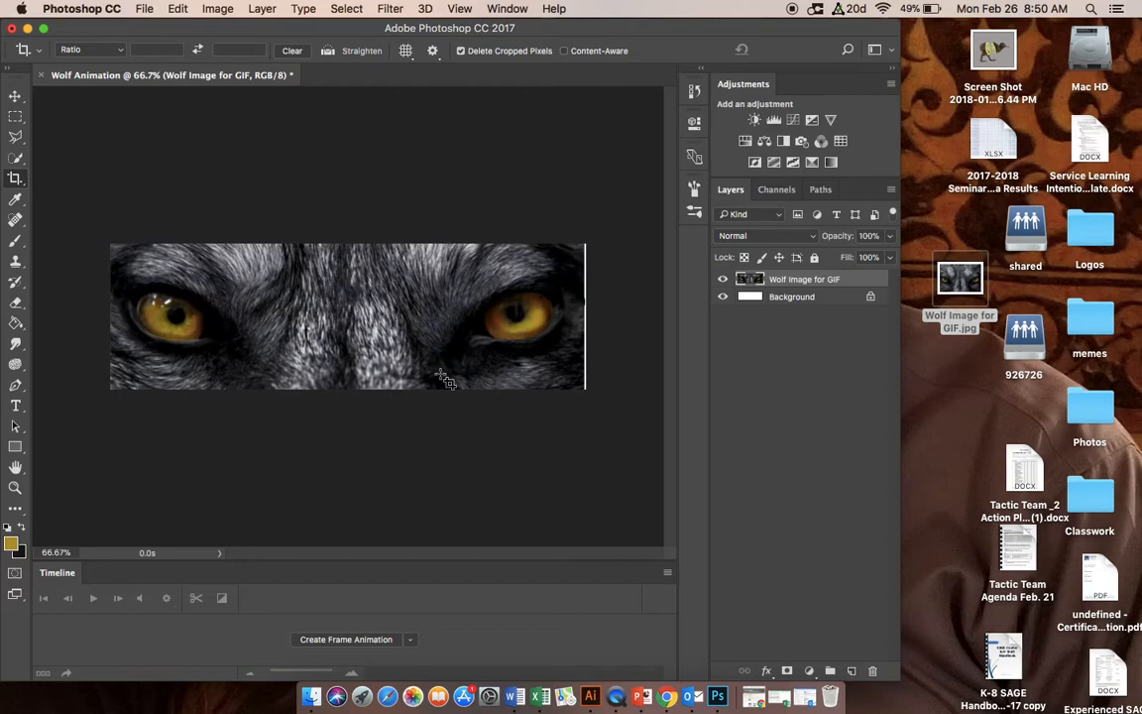
# Step: Start a Color Range selection on the wolf image by sampling the orange iris of the right-hand eye
pyautogui.click(16, 97)
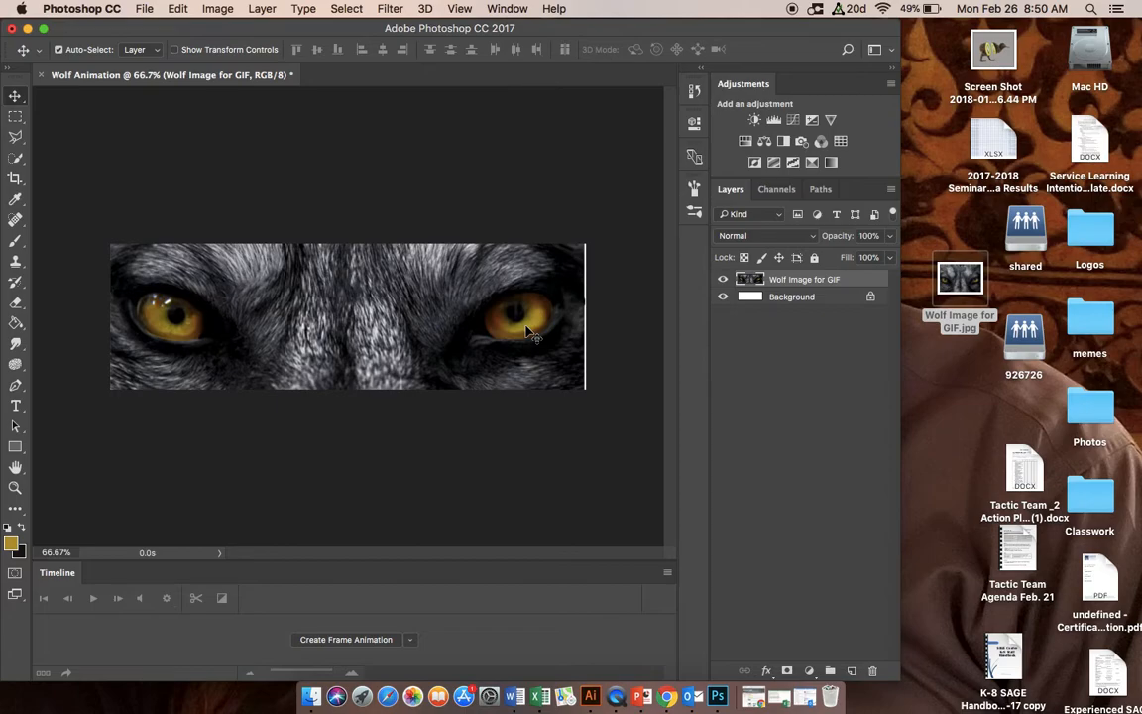
pyautogui.click(16, 159)
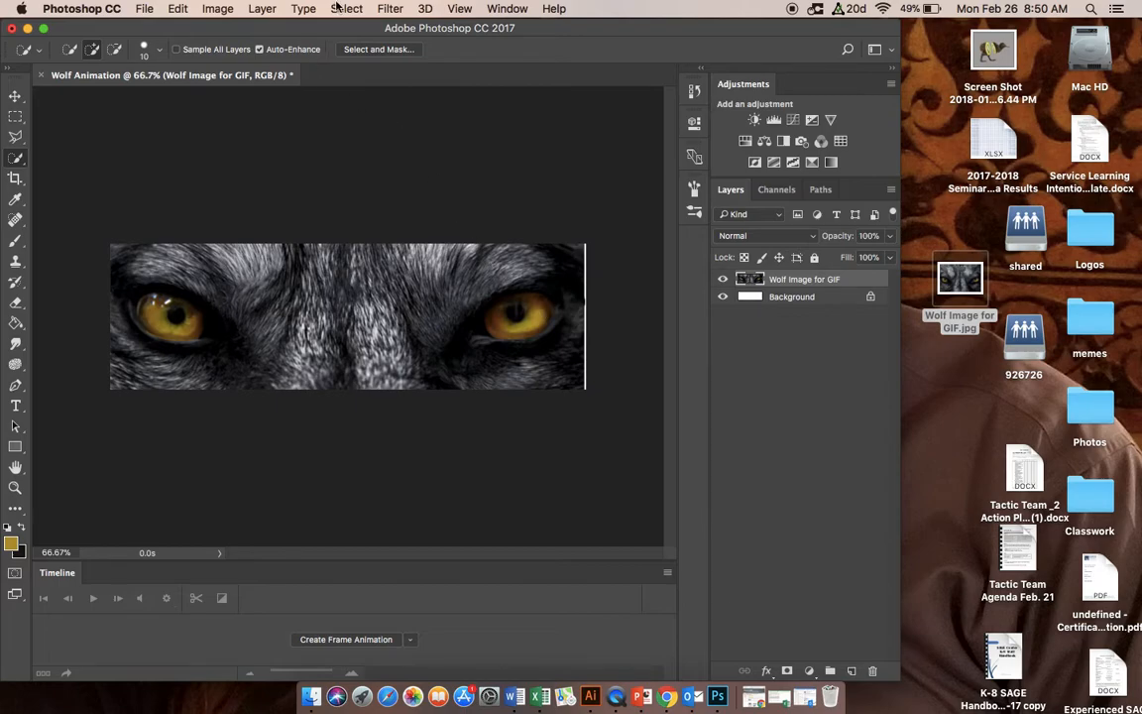
pyautogui.click(330, 9)
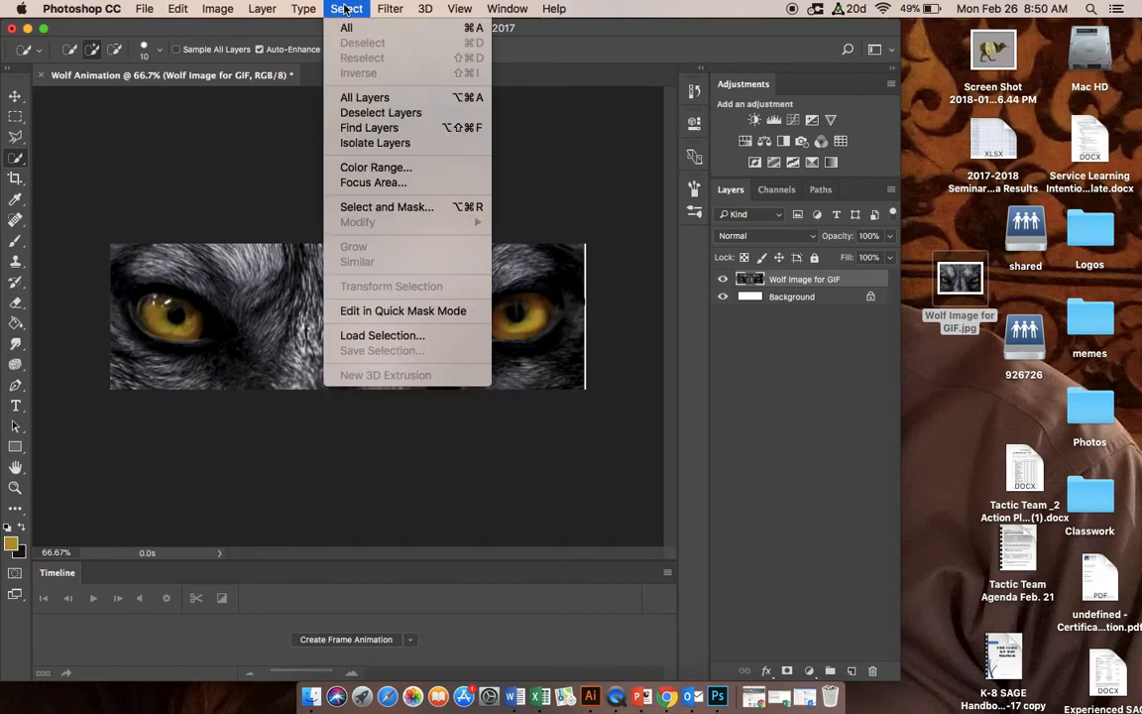
pyautogui.click(364, 169)
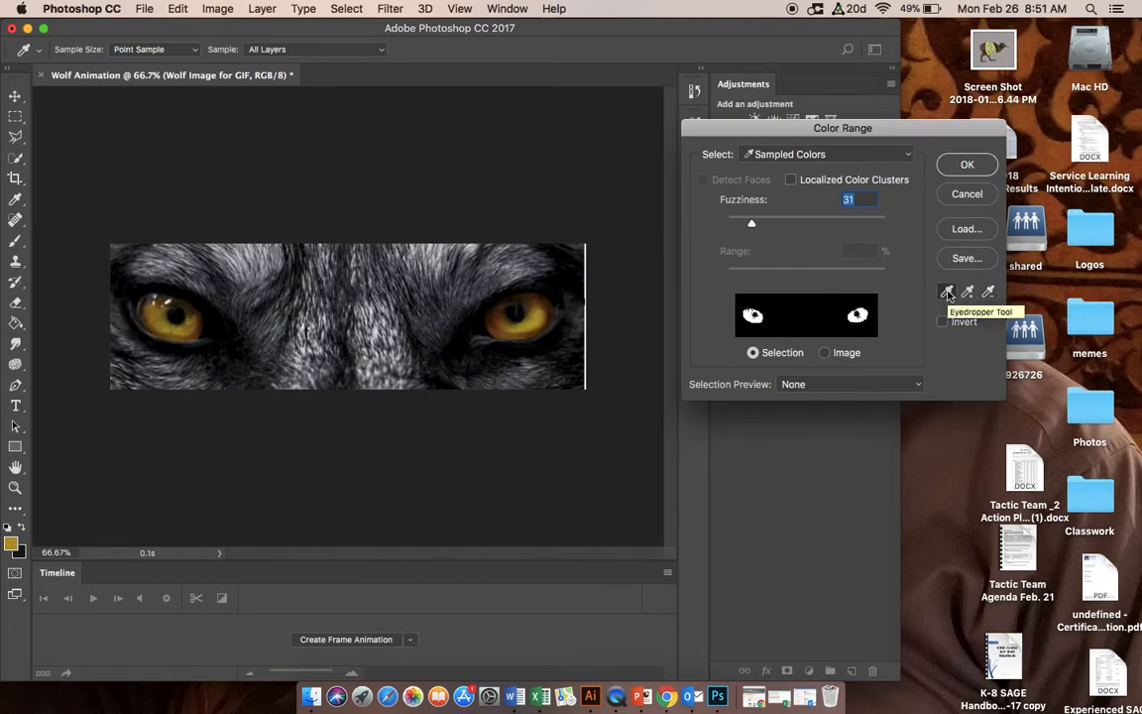
pyautogui.click(535, 310)
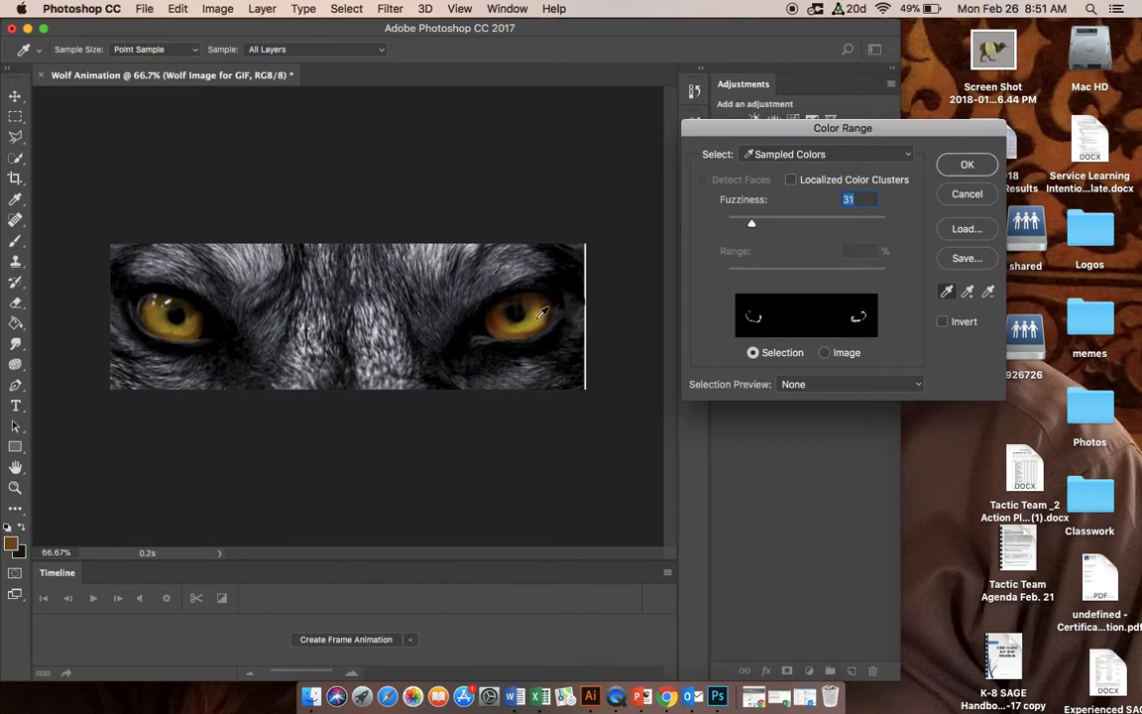
# Step: Add further iris shades from both of the wolf's eyes to the sampled color range
pyautogui.click(968, 292)
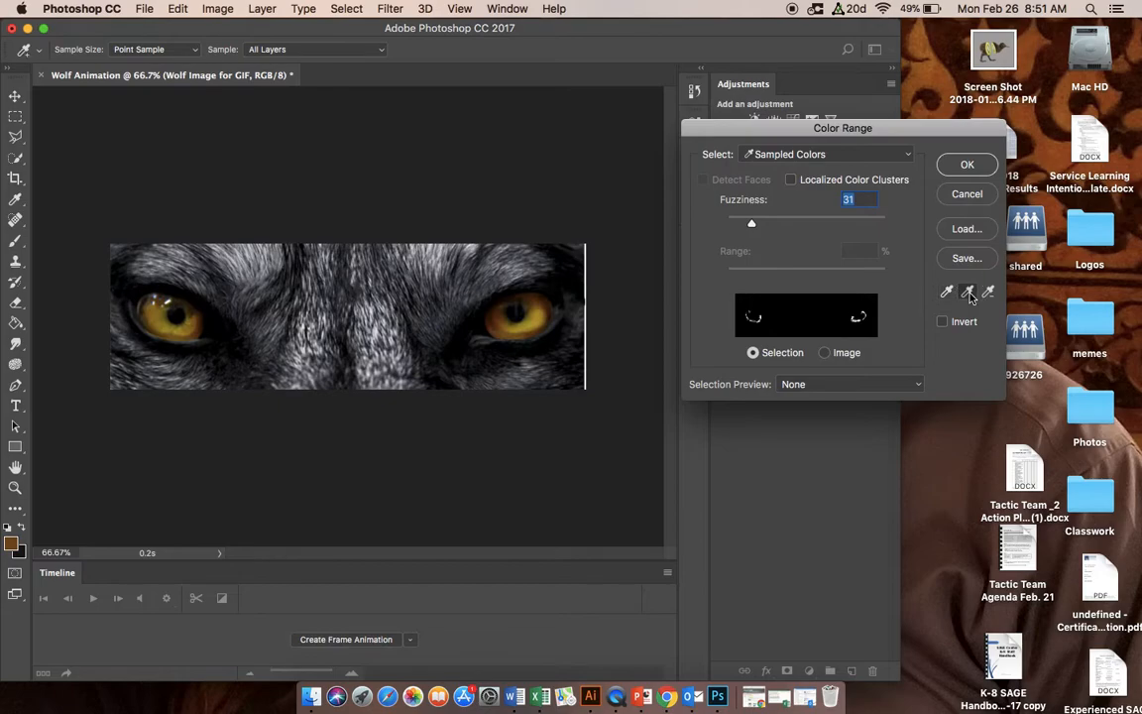
pyautogui.click(536, 298)
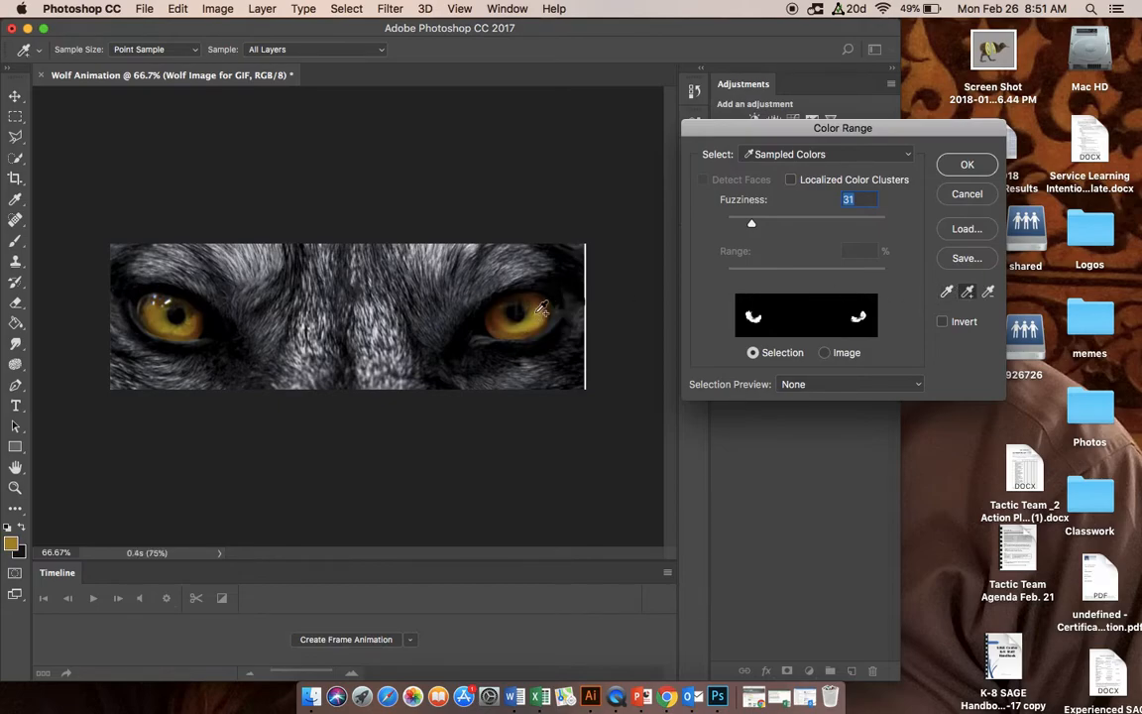
pyautogui.click(502, 326)
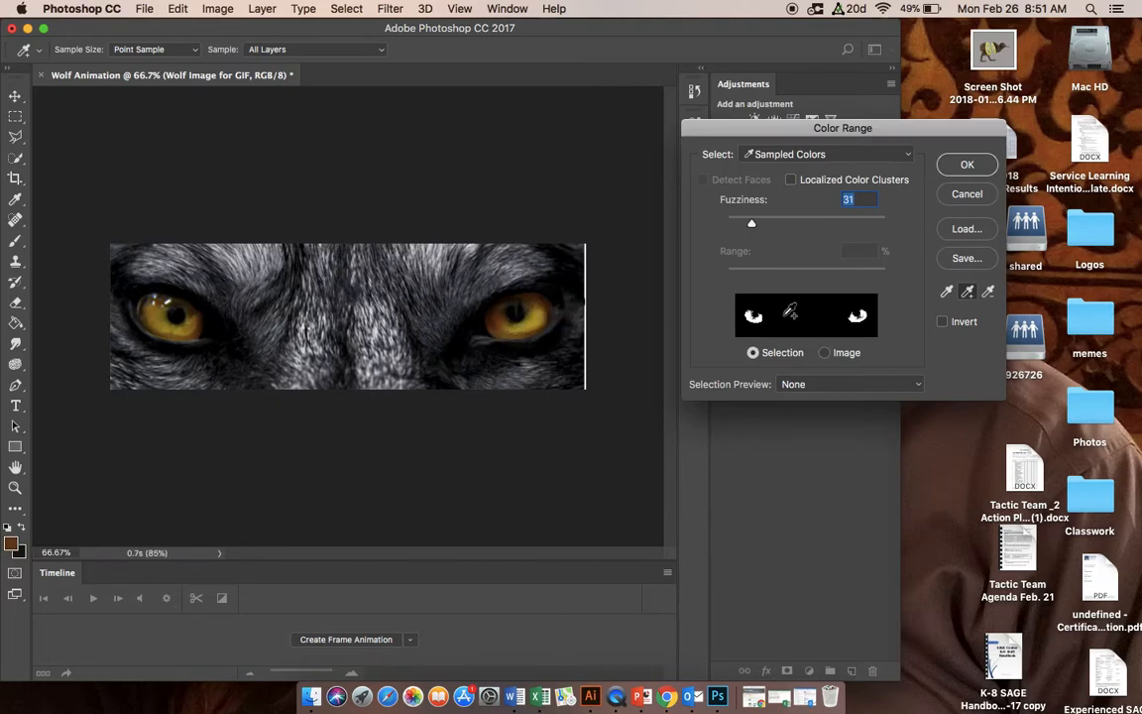
pyautogui.click(537, 331)
pyautogui.click(543, 321)
pyautogui.click(161, 298)
pyautogui.click(160, 298)
pyautogui.click(174, 301)
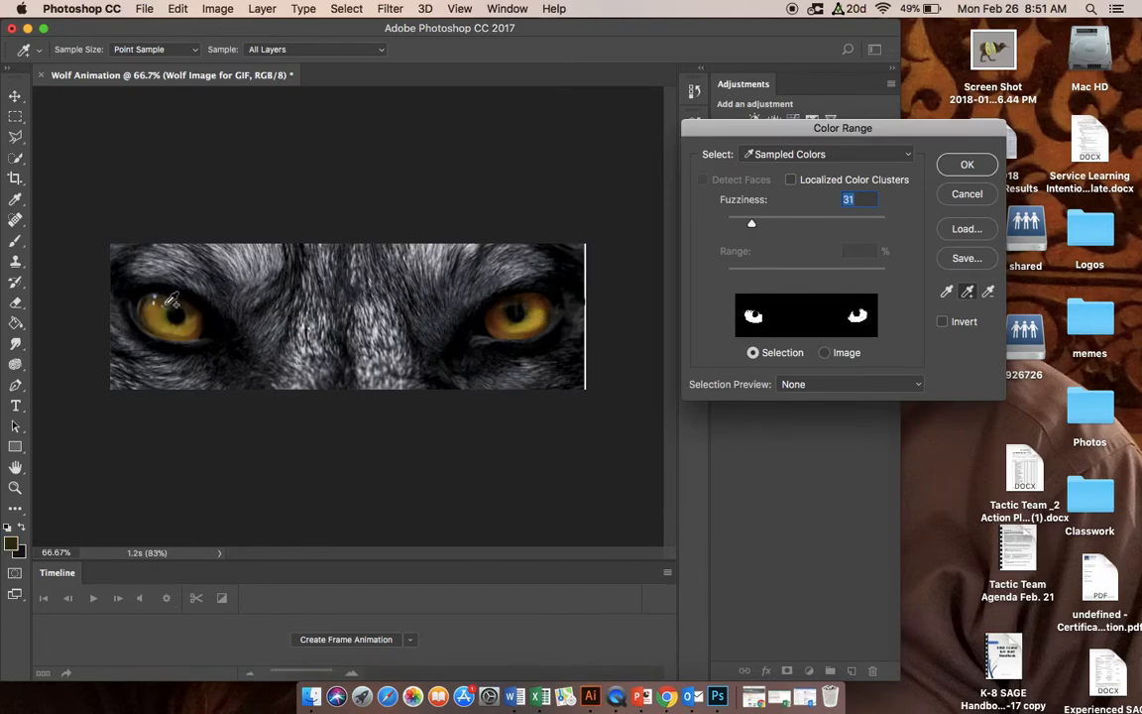
pyautogui.click(154, 314)
# Step: Add the left-hand eye's upper iris tones to the range, set Fuzziness to 23 and apply the selection
pyautogui.moveTo(751, 224)
pyautogui.mouseDown()
pyautogui.moveTo(735, 226)
pyautogui.moveTo(761, 229)
pyautogui.mouseUp()
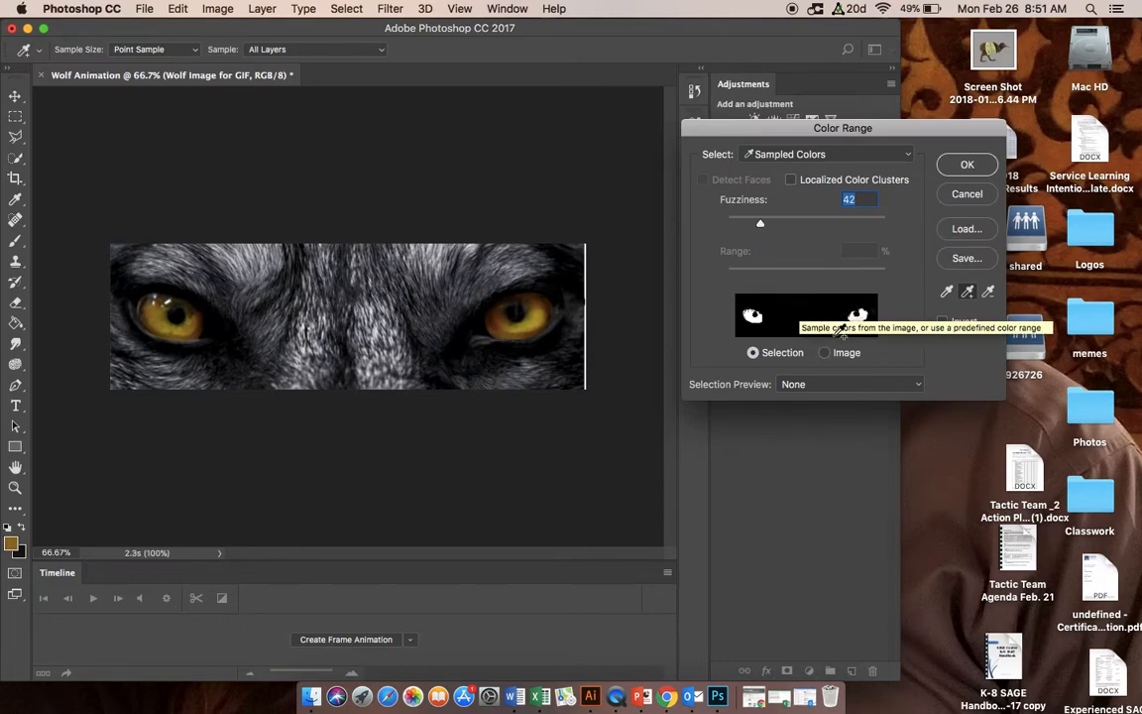
pyautogui.moveTo(762, 228); pyautogui.dragTo(760, 229)
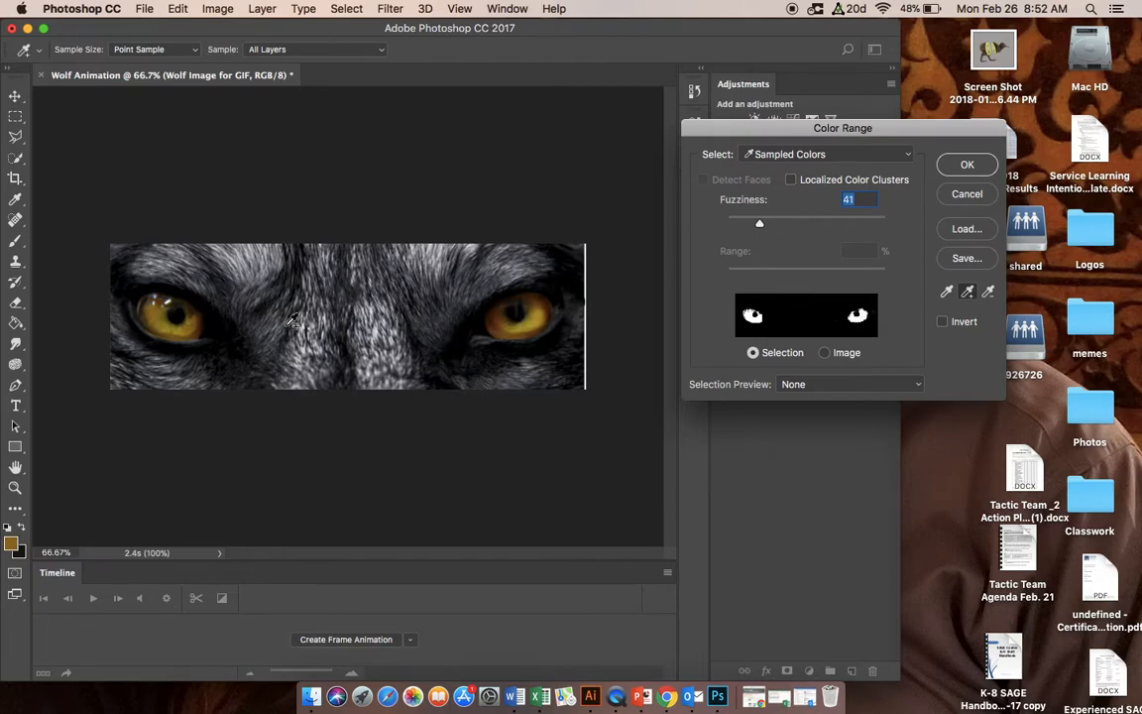
pyautogui.click(159, 304)
pyautogui.click(147, 297)
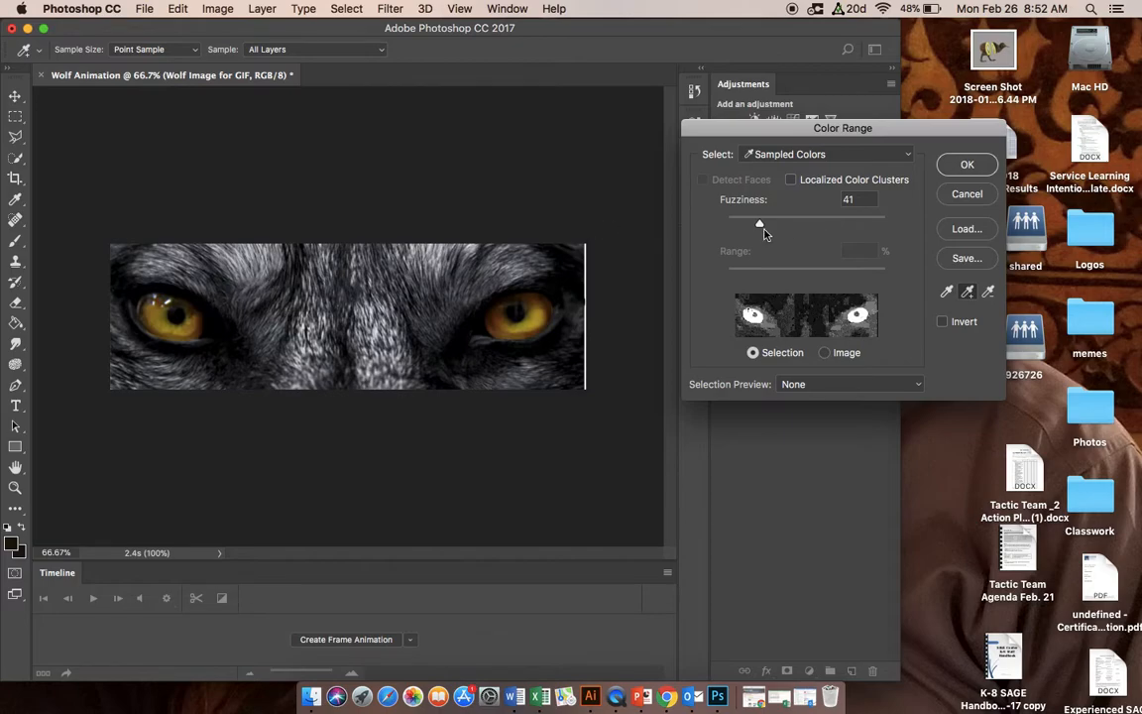
pyautogui.moveTo(760, 227); pyautogui.dragTo(747, 229)
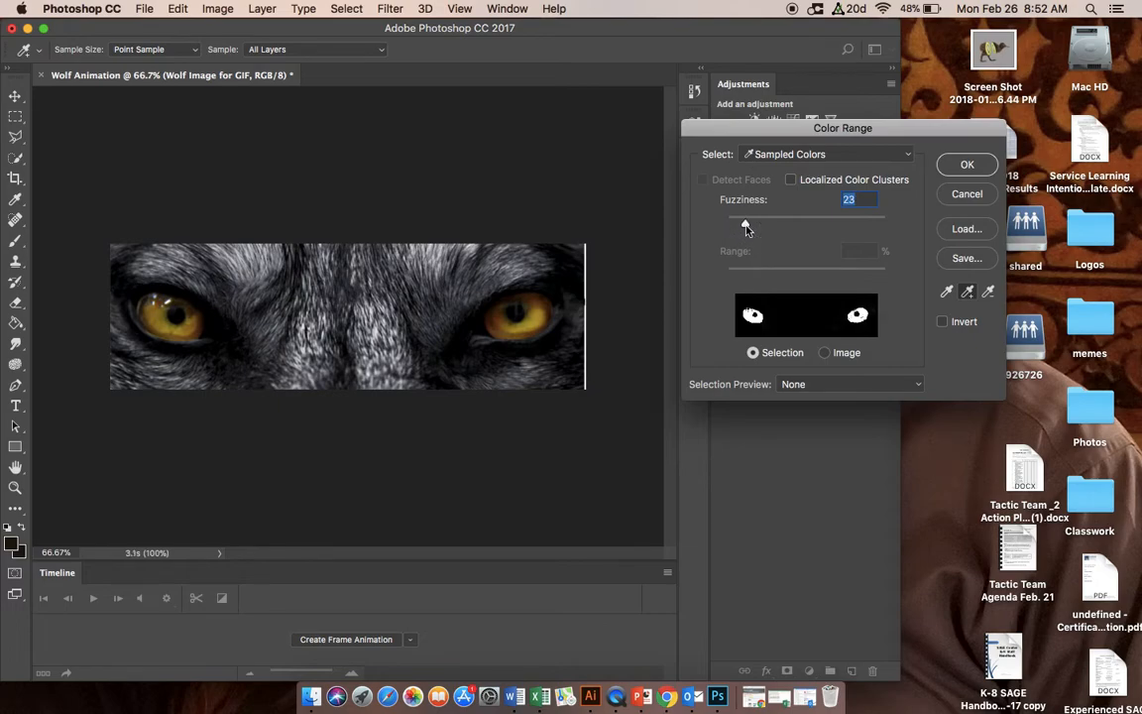
pyautogui.click(966, 166)
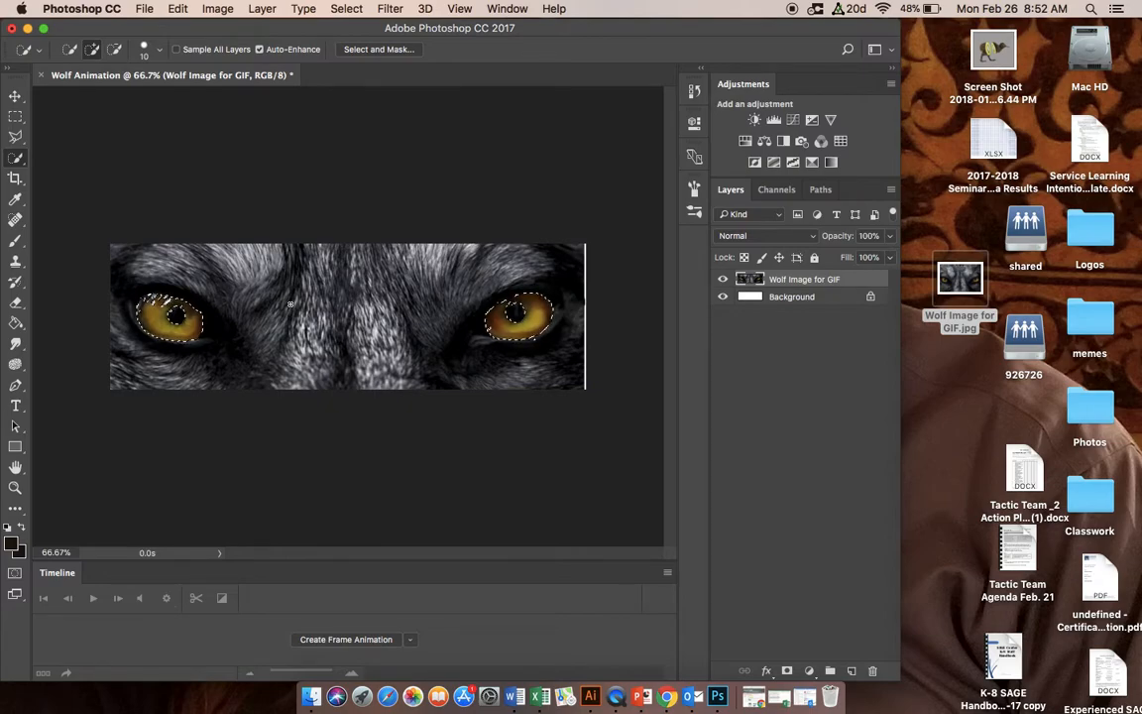
# Step: Open the eye selection in Select and Mask with the Overlay view
pyautogui.click(382, 49)
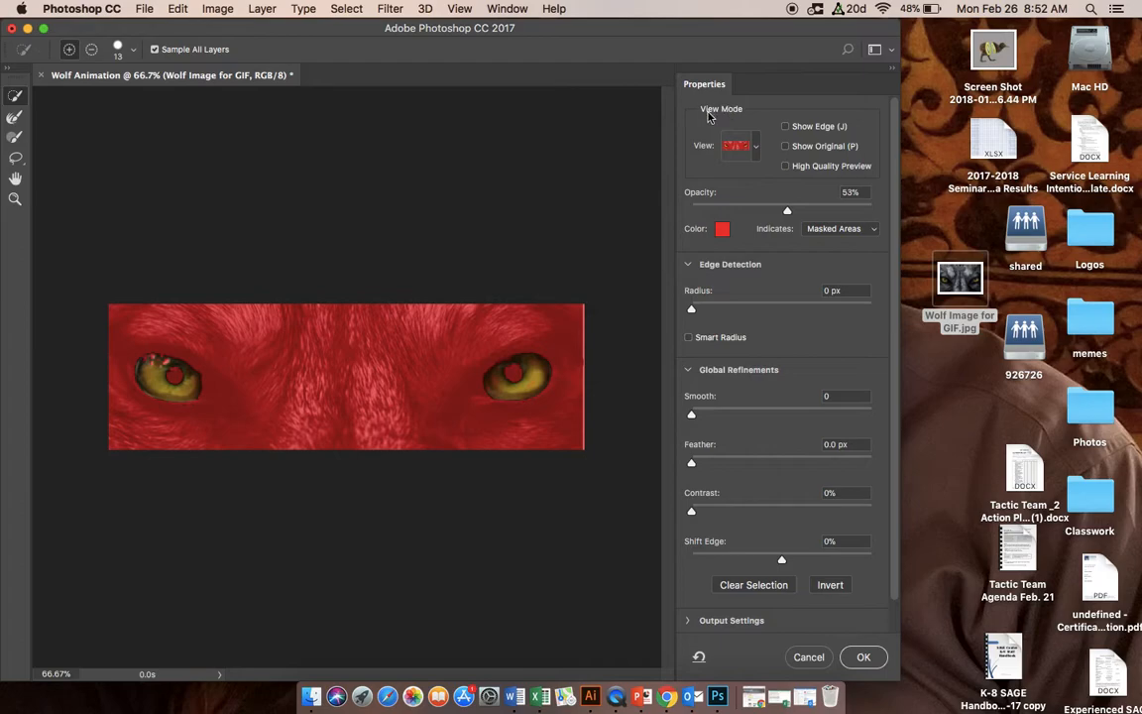
pyautogui.click(736, 147)
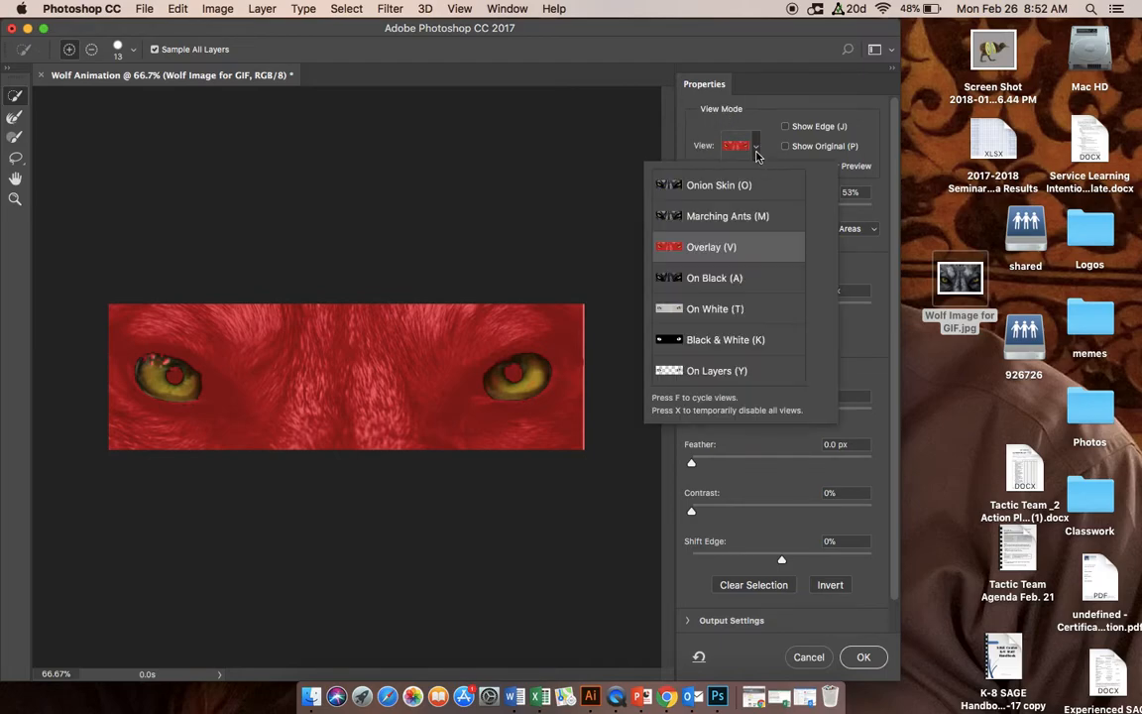
pyautogui.click(727, 247)
pyautogui.click(570, 222)
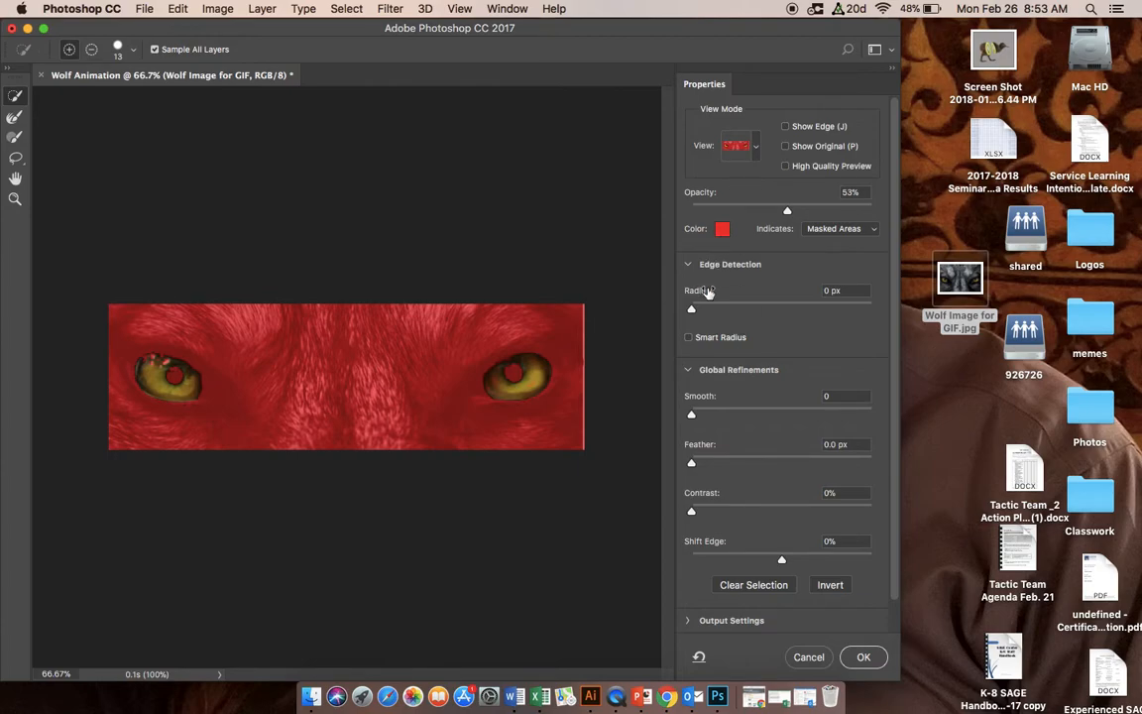
# Step: Refine the eye selection with Smart Radius on, Radius 2 px, Smooth 19, Feather 2.2 px and Contrast 31%, and apply it
pyautogui.click(690, 338)
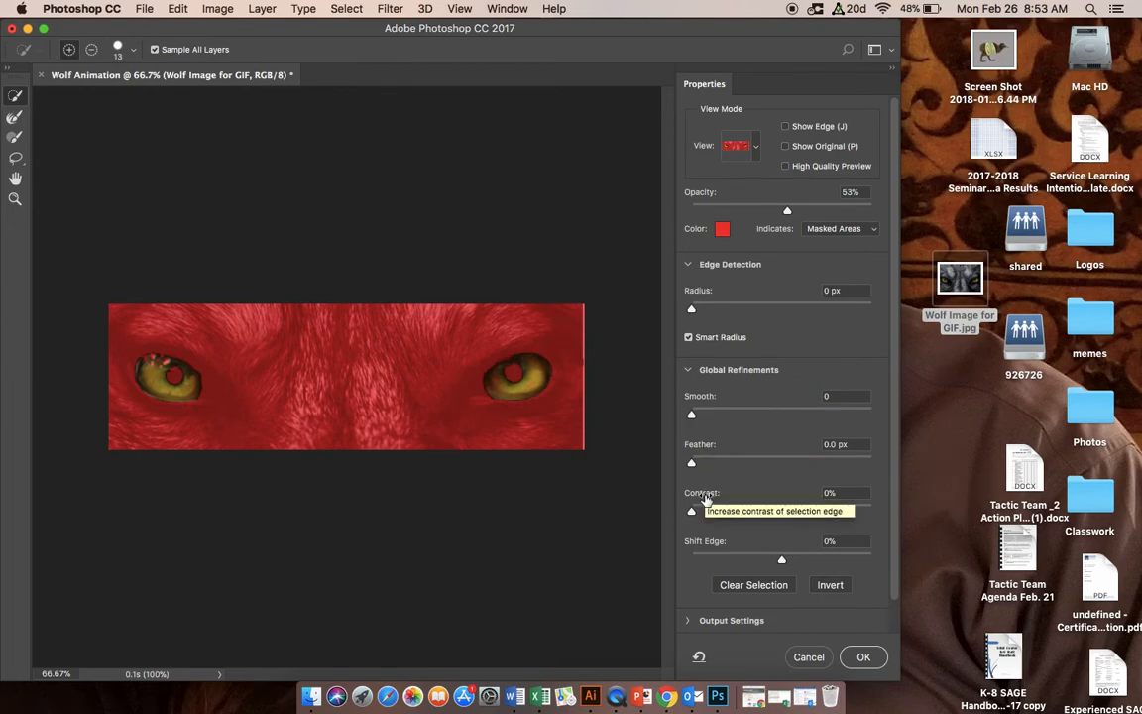
pyautogui.click(692, 414)
pyautogui.moveTo(692, 414); pyautogui.dragTo(712, 417)
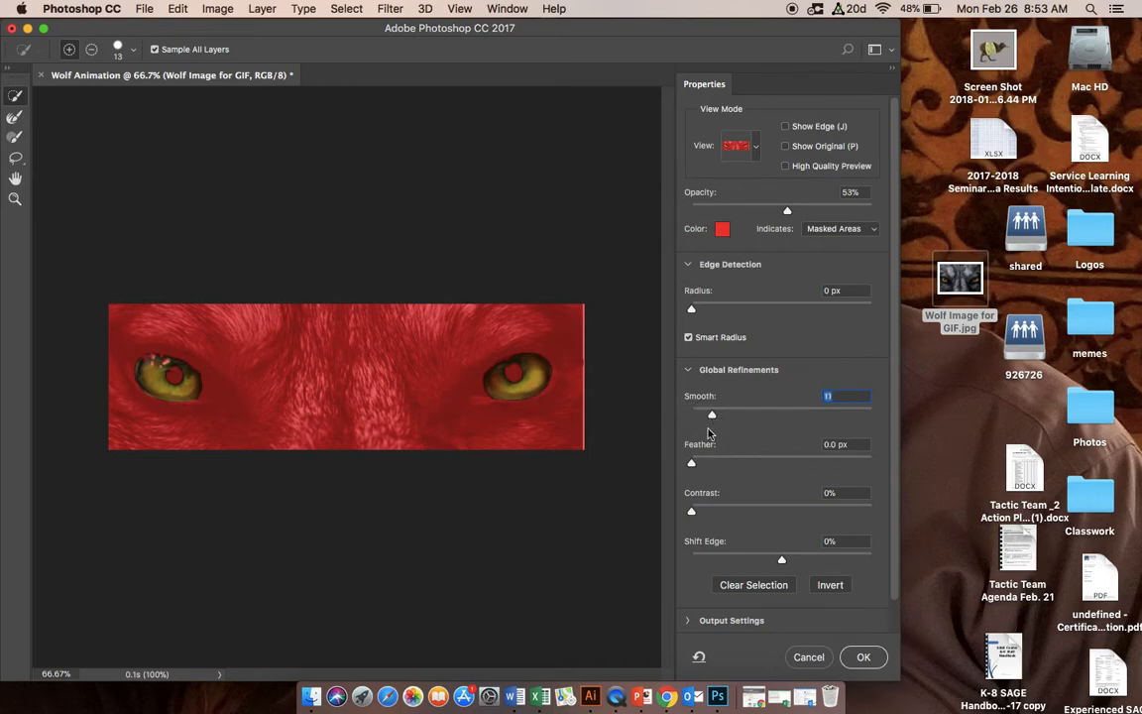
pyautogui.moveTo(692, 462); pyautogui.dragTo(715, 463)
pyautogui.moveTo(692, 513); pyautogui.dragTo(746, 511)
pyautogui.moveTo(713, 464); pyautogui.dragTo(727, 418)
pyautogui.click(693, 312)
pyautogui.moveTo(693, 311); pyautogui.dragTo(715, 312)
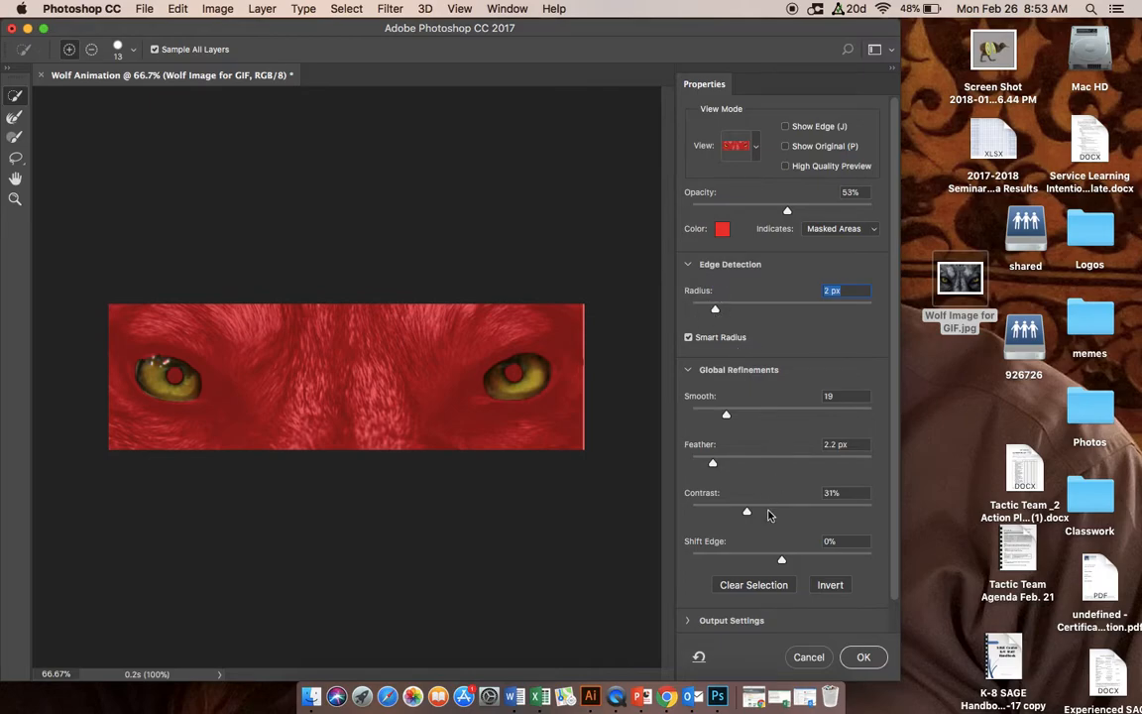
pyautogui.click(865, 657)
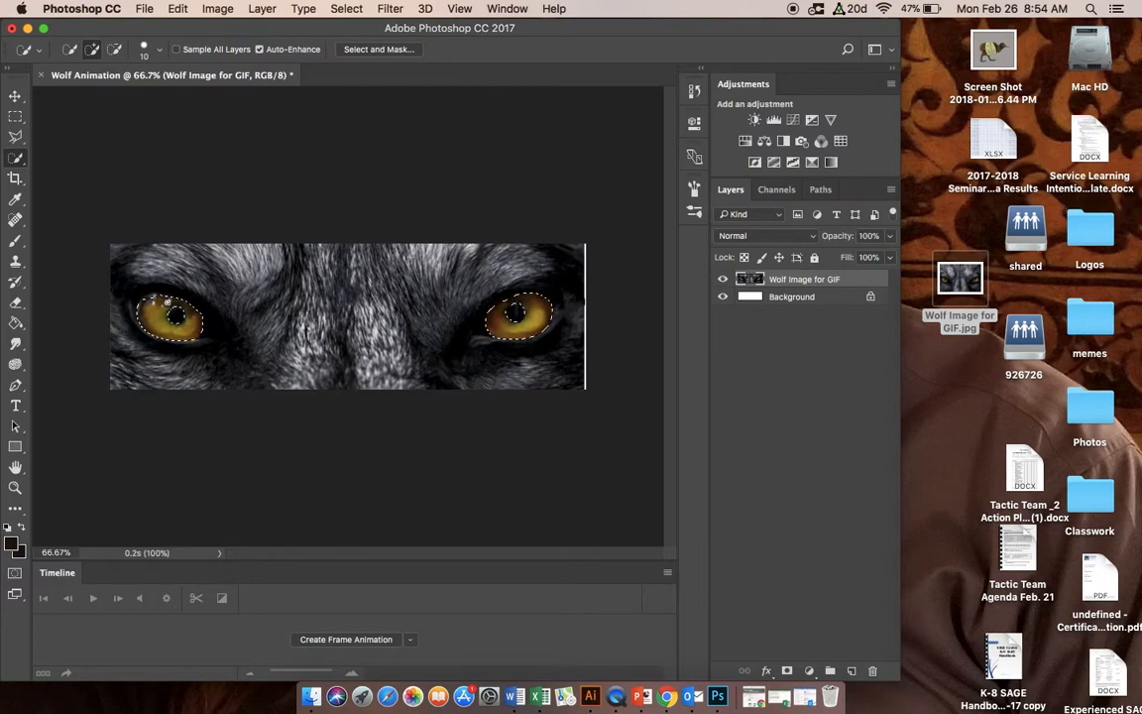
# Step: Examine the refined selection edges around both eyes up close
pyautogui.press('super+equal')
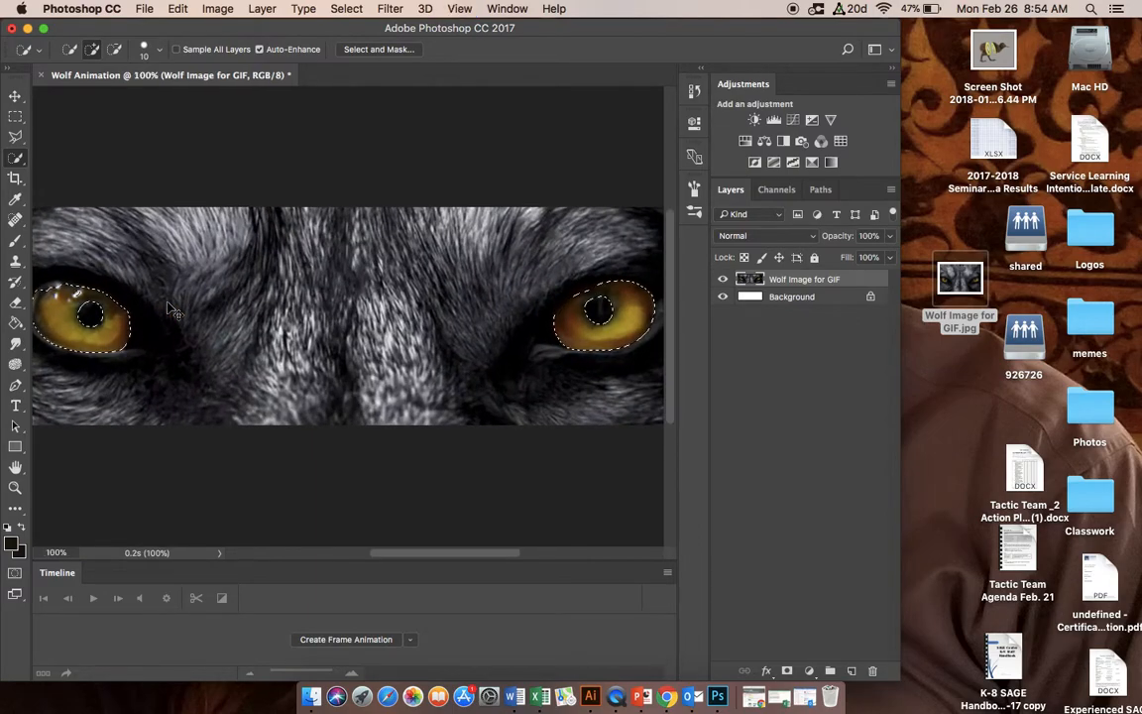
pyautogui.press('super+equal')
pyautogui.scroll(10, 168, 303)
pyautogui.hscroll(-5, 168, 302)
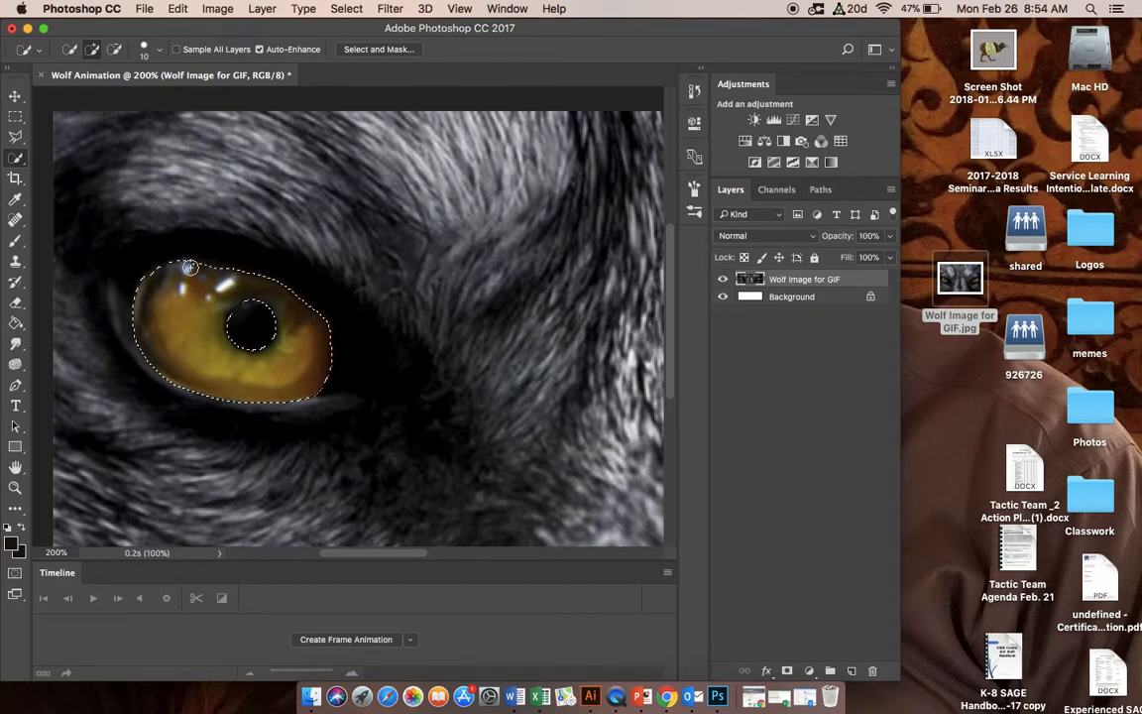
pyautogui.hscroll(10, 336, 340)
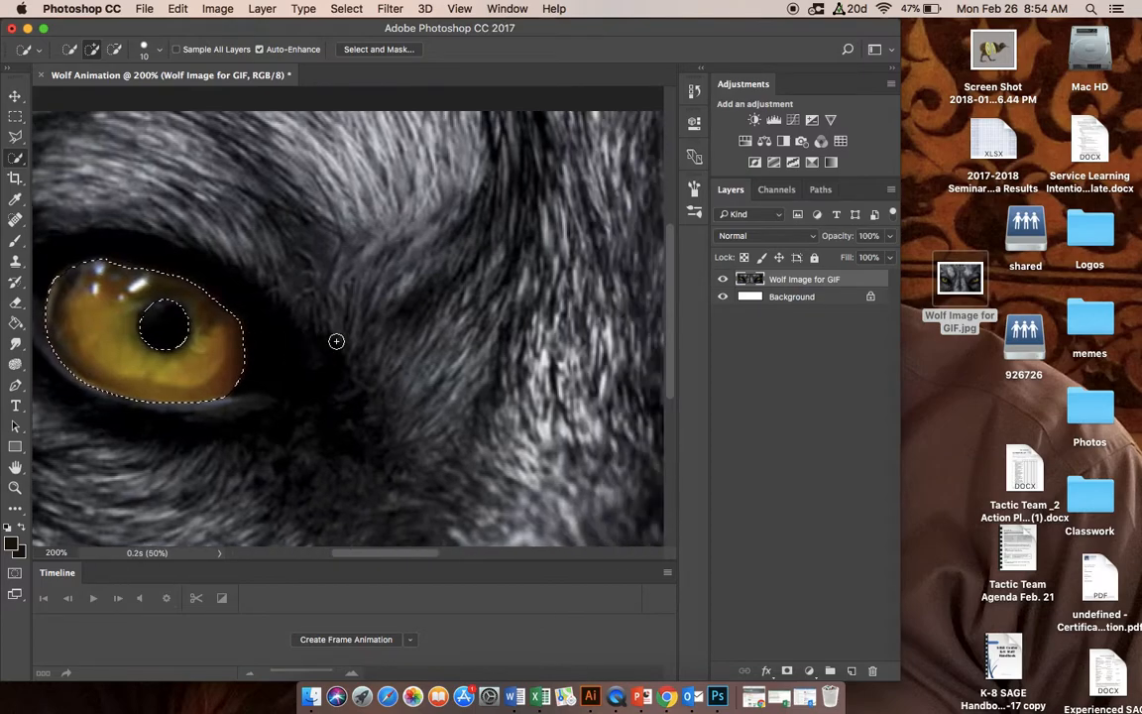
pyautogui.hscroll(5, 336, 340)
pyautogui.hscroll(-3, 336, 341)
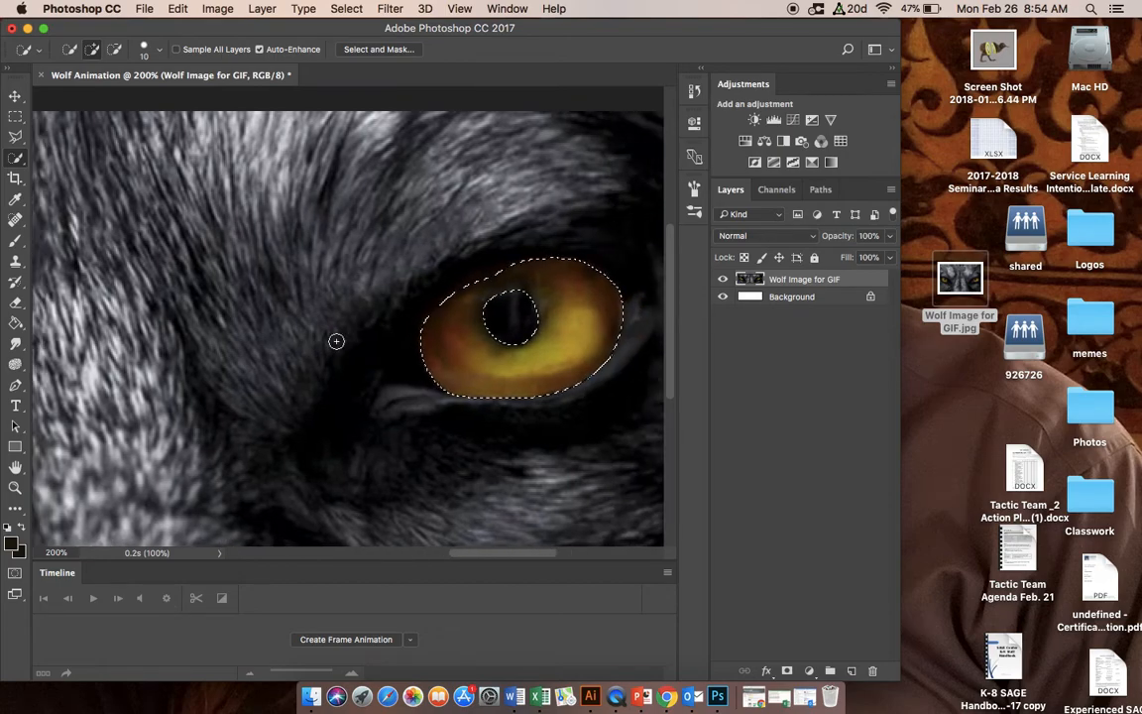
pyautogui.press('super+minus')
pyautogui.press('super+minus')
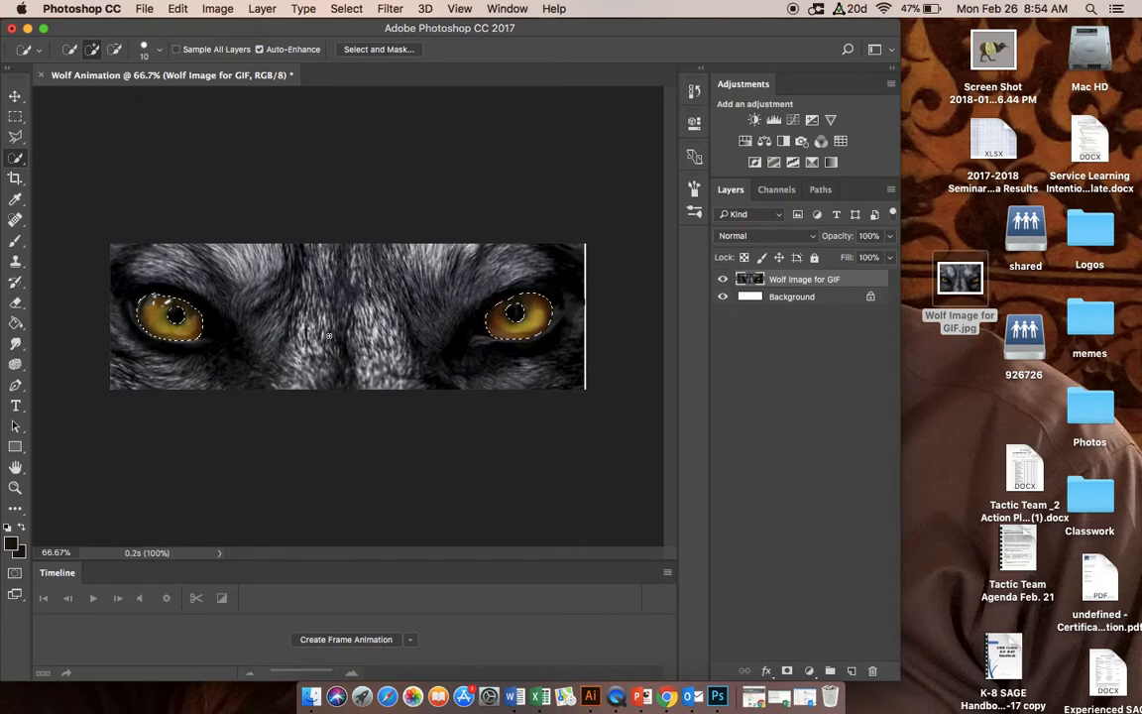
# Step: Copy the selected eyes to a new layer and check them by briefly hiding the wolf image layer
pyautogui.press('super+j')
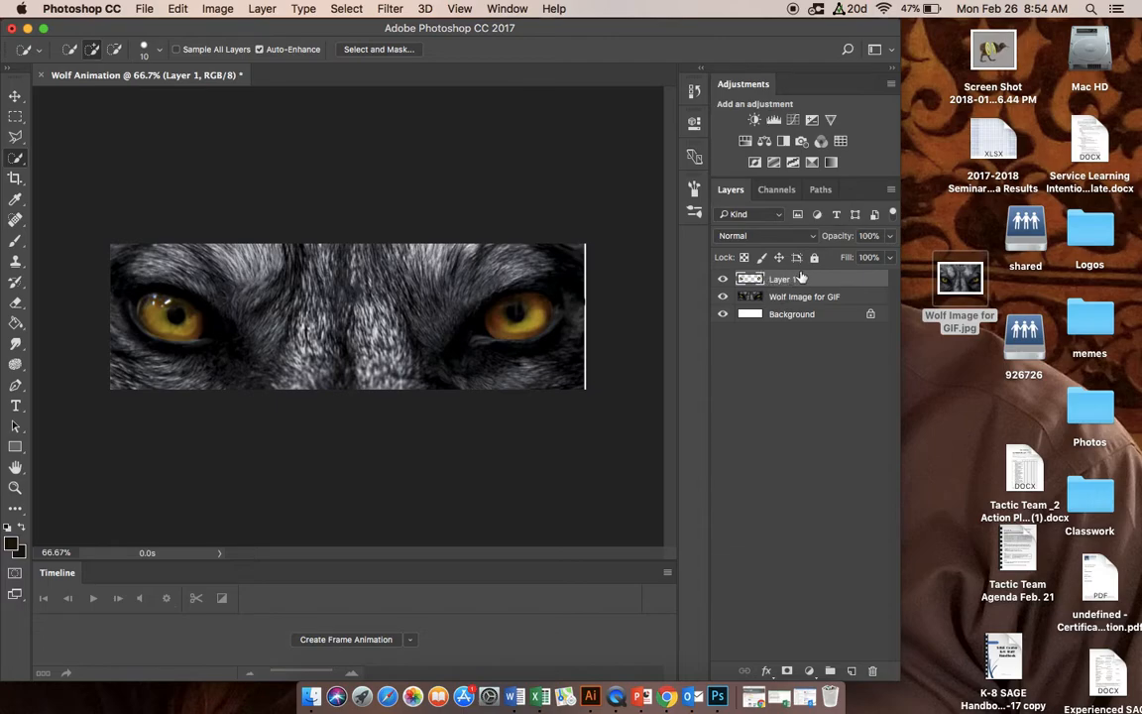
pyautogui.click(723, 296)
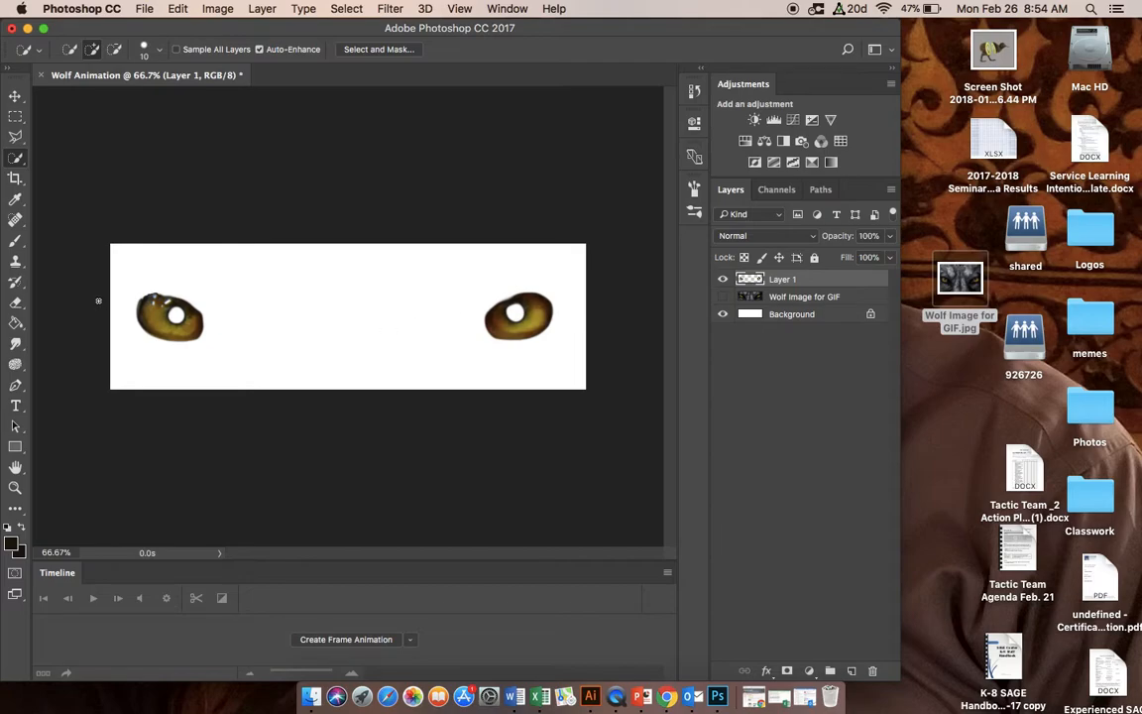
pyautogui.click(723, 296)
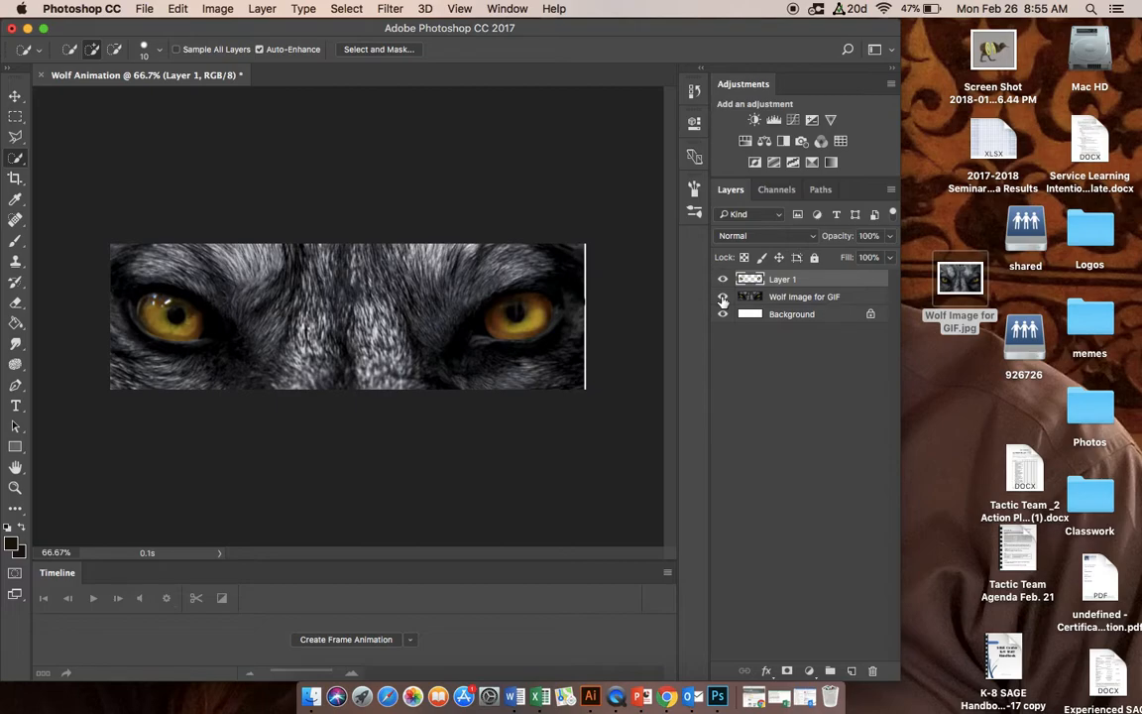
# Step: Hide the Timeline panel and show it again
pyautogui.click(506, 9)
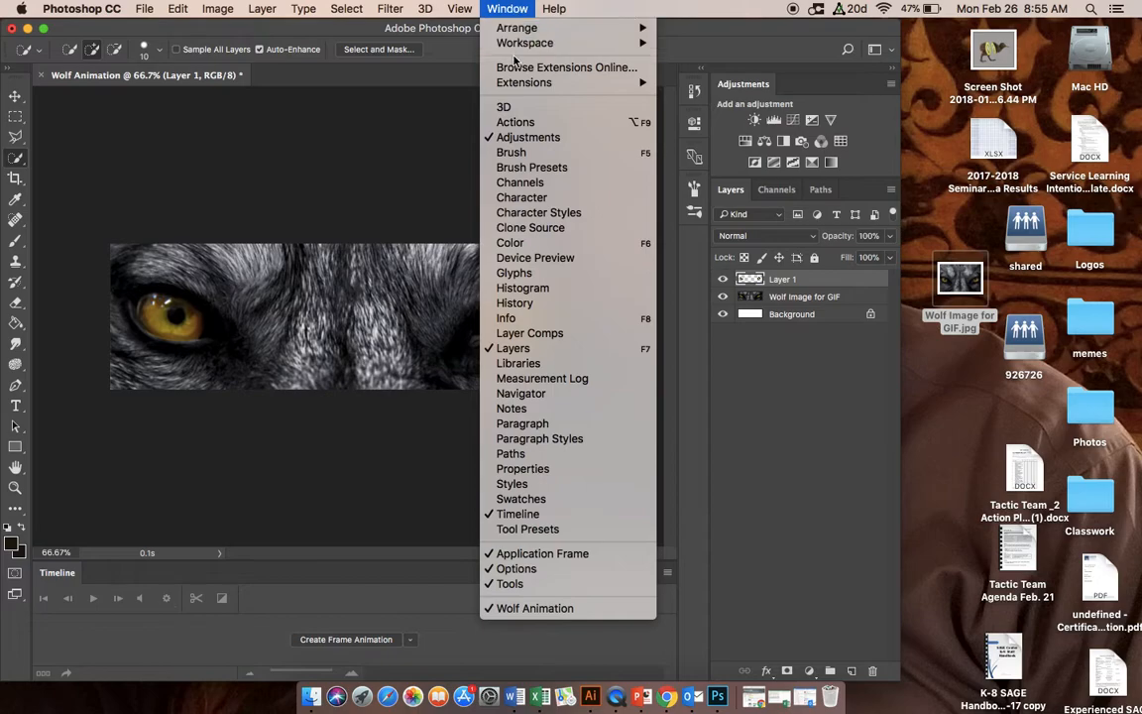
pyautogui.click(507, 516)
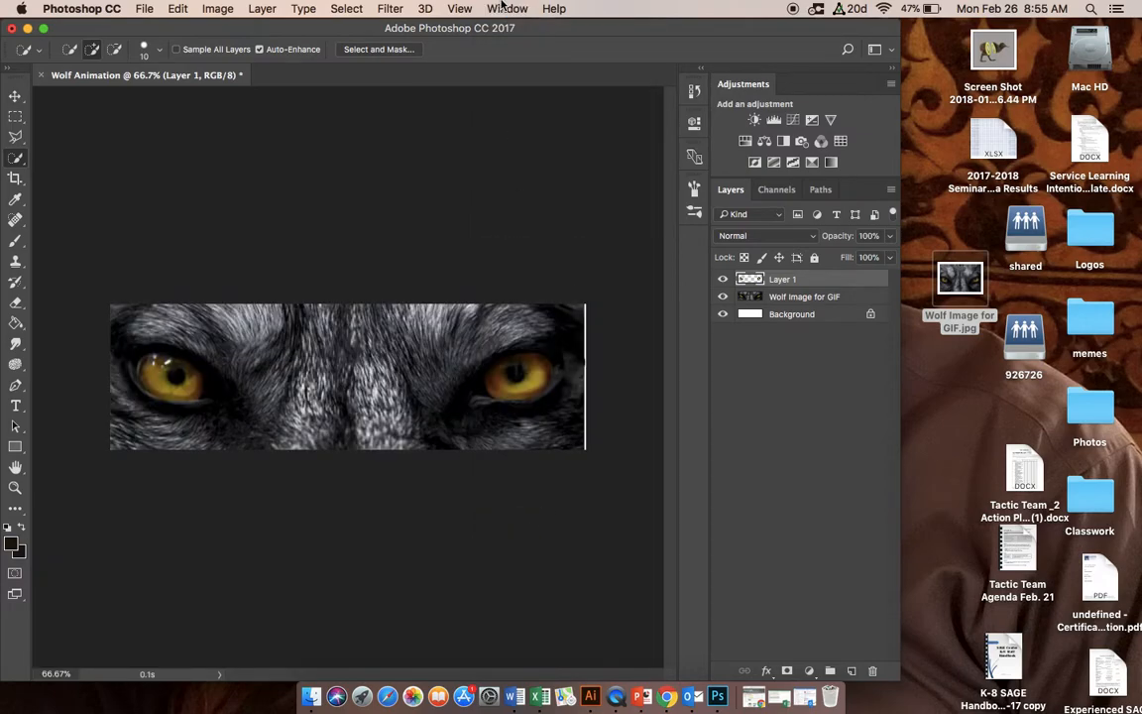
pyautogui.click(501, 8)
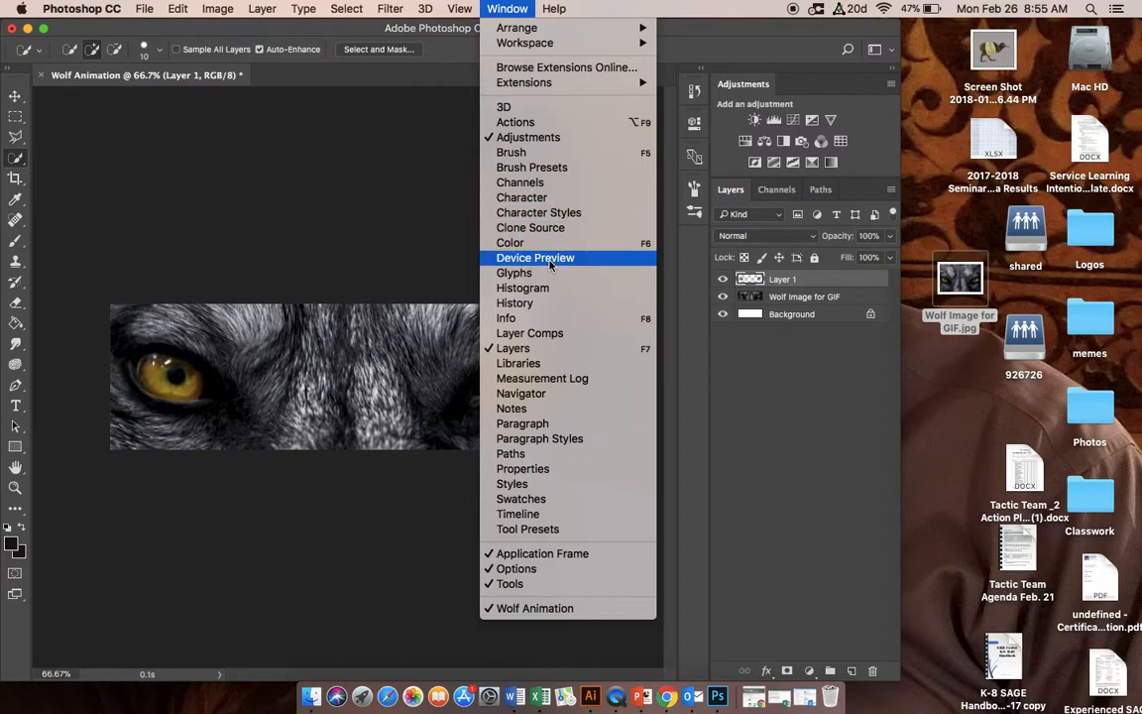
pyautogui.click(501, 518)
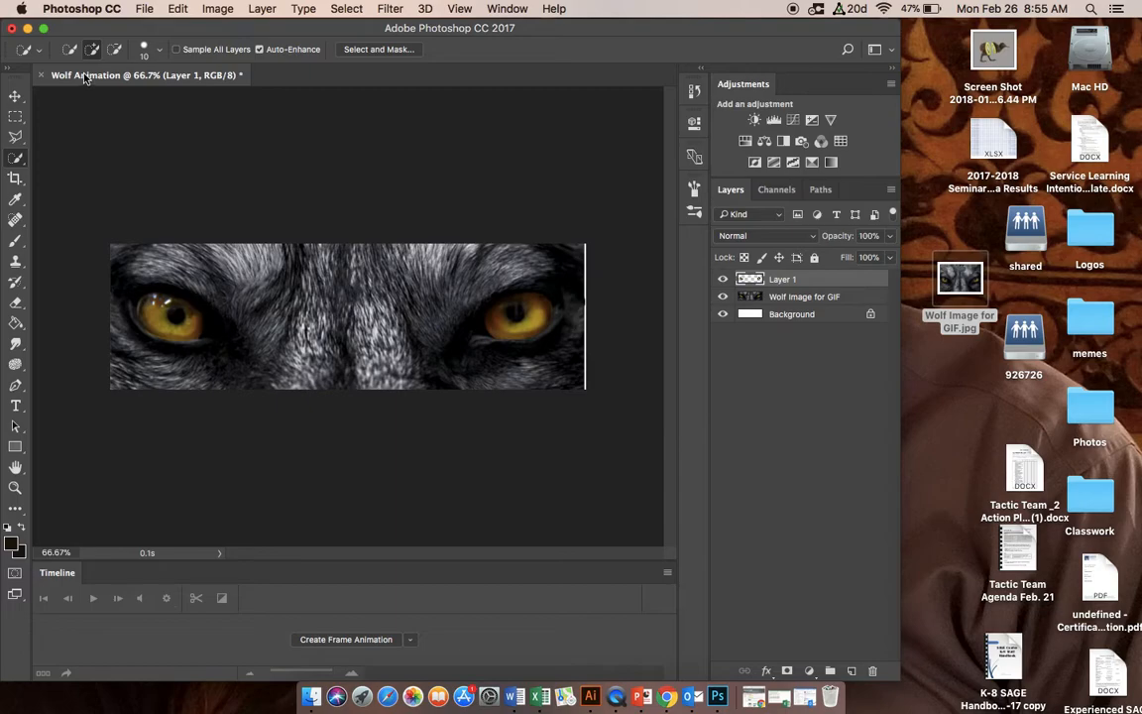
# Step: Enlarge the application window to the full screen width and create a frame animation in the timeline
pyautogui.click(44, 30)
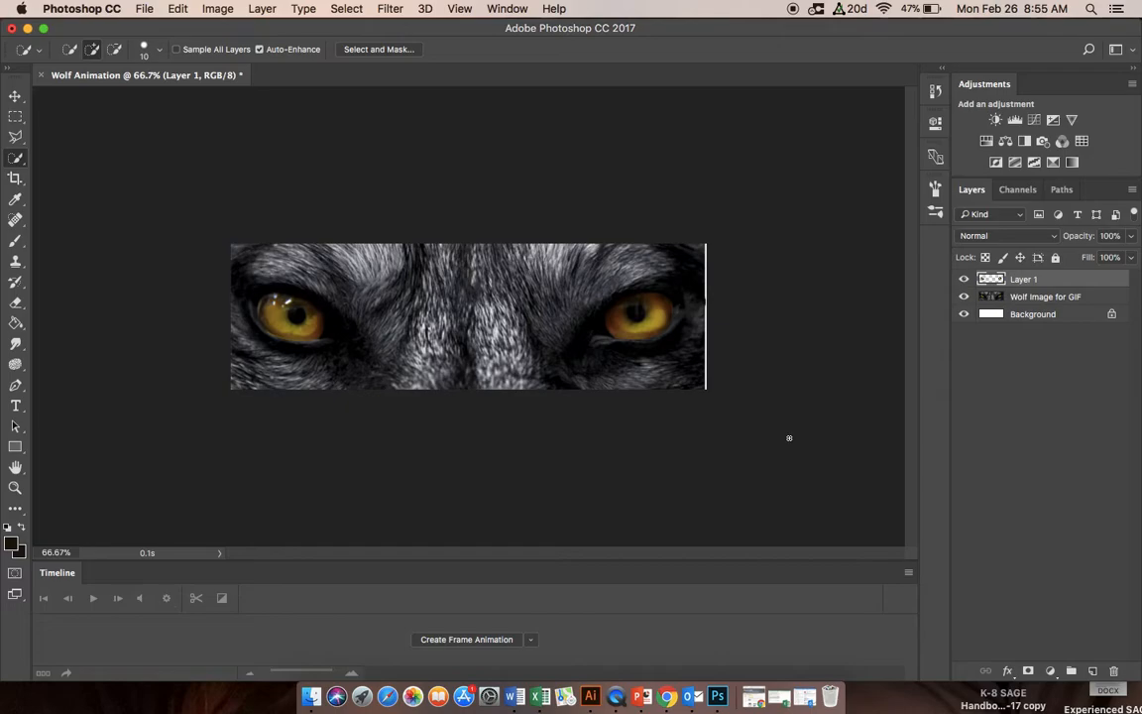
pyautogui.click(458, 640)
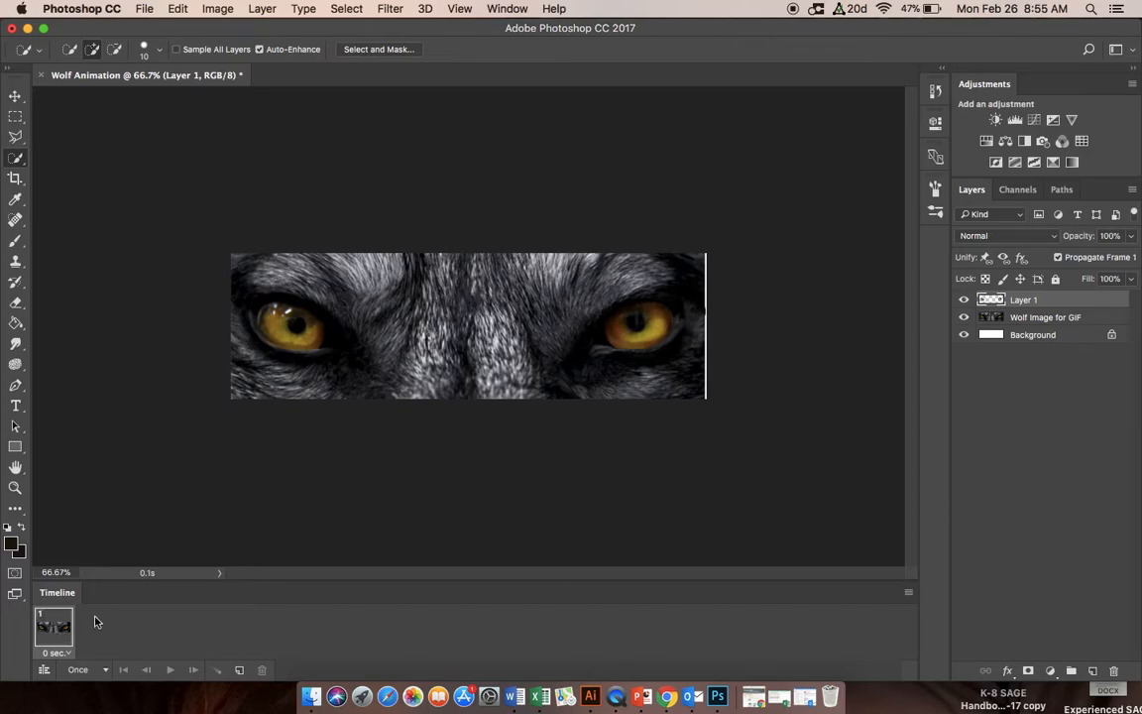
# Step: Set the animation to loop forever and give the first frame a delay of 0.06 seconds
pyautogui.click(107, 671)
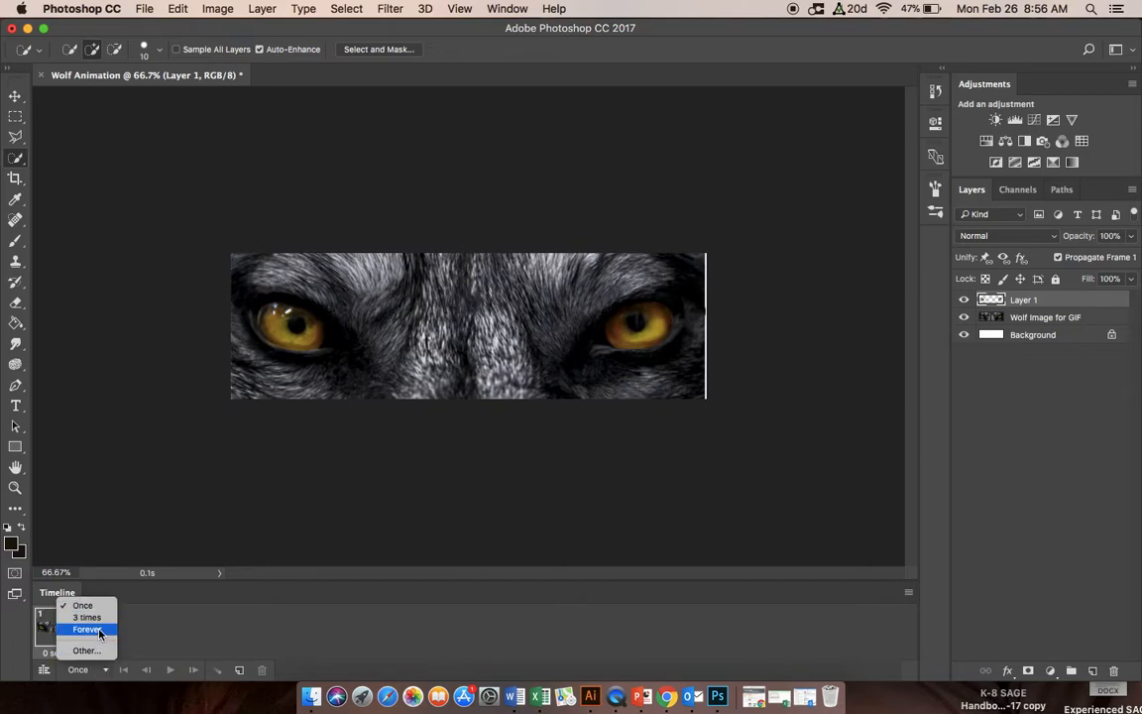
pyautogui.click(100, 634)
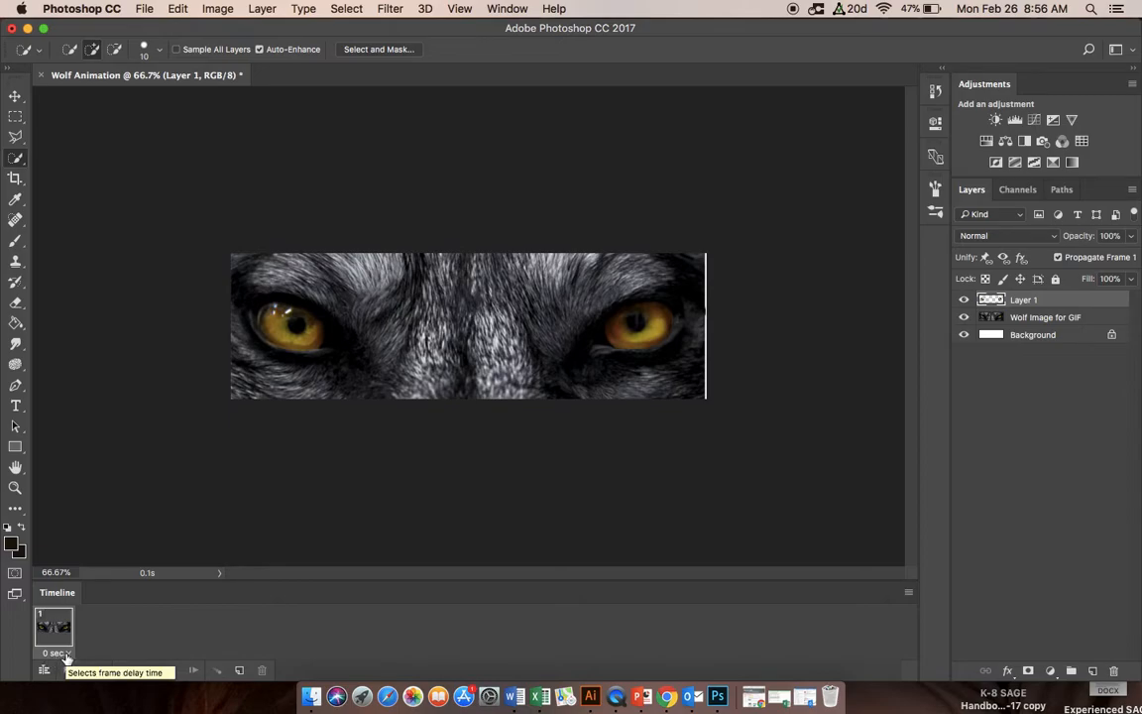
pyautogui.click(65, 654)
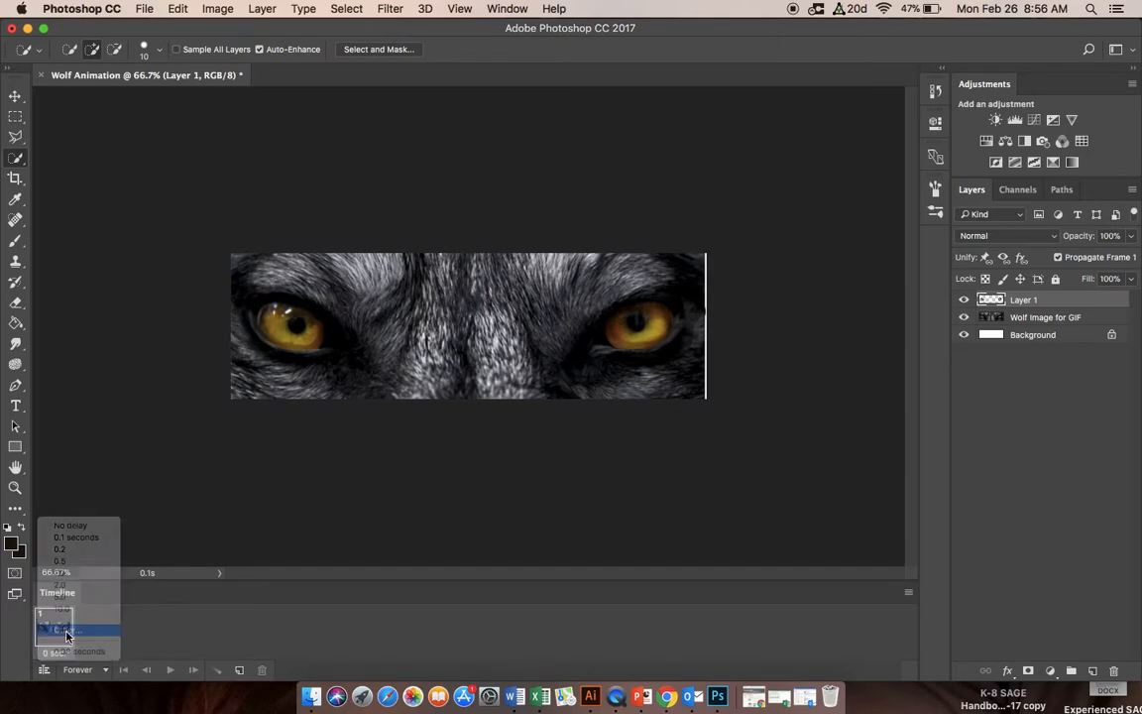
pyautogui.click(67, 631)
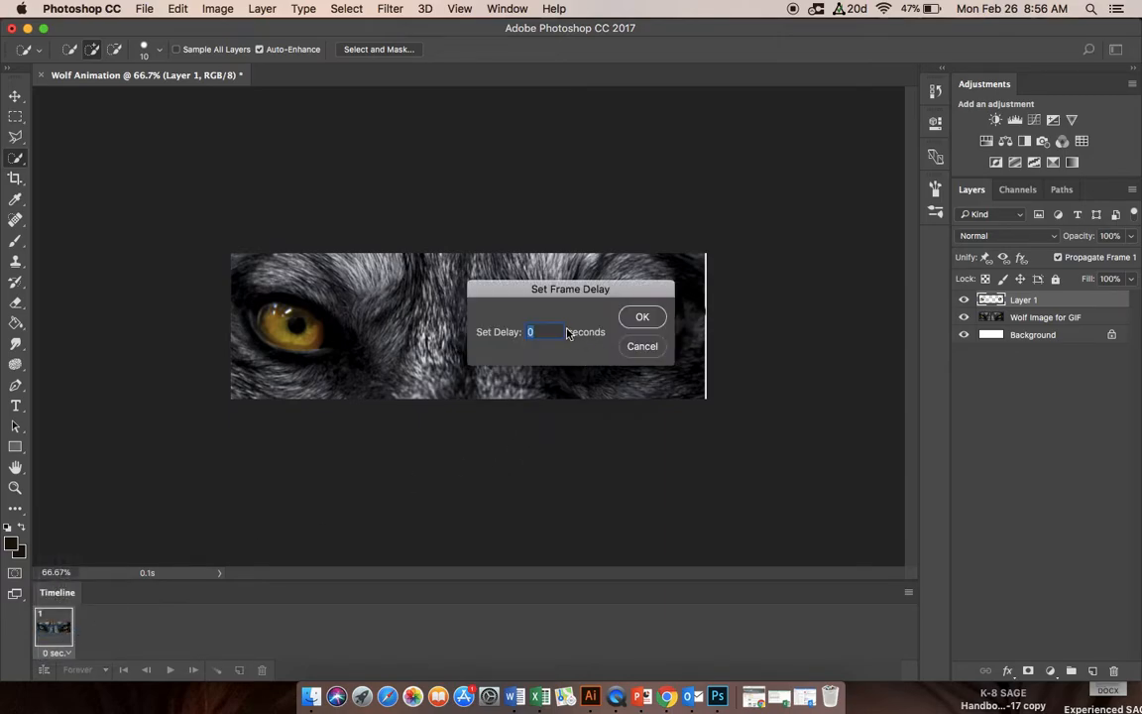
pyautogui.write('0.06')
pyautogui.click(635, 327)
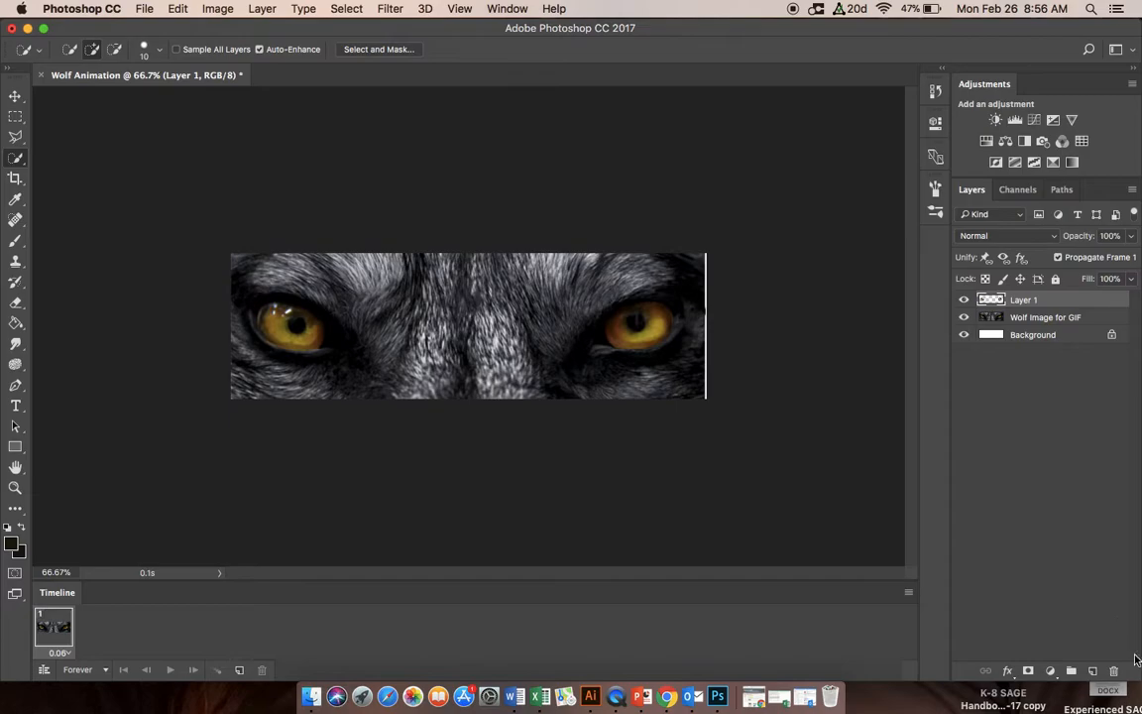
# Step: Duplicate the first frame and preview the playback with the Wolf Image for GIF layer briefly hidden in frame 2
pyautogui.click(240, 671)
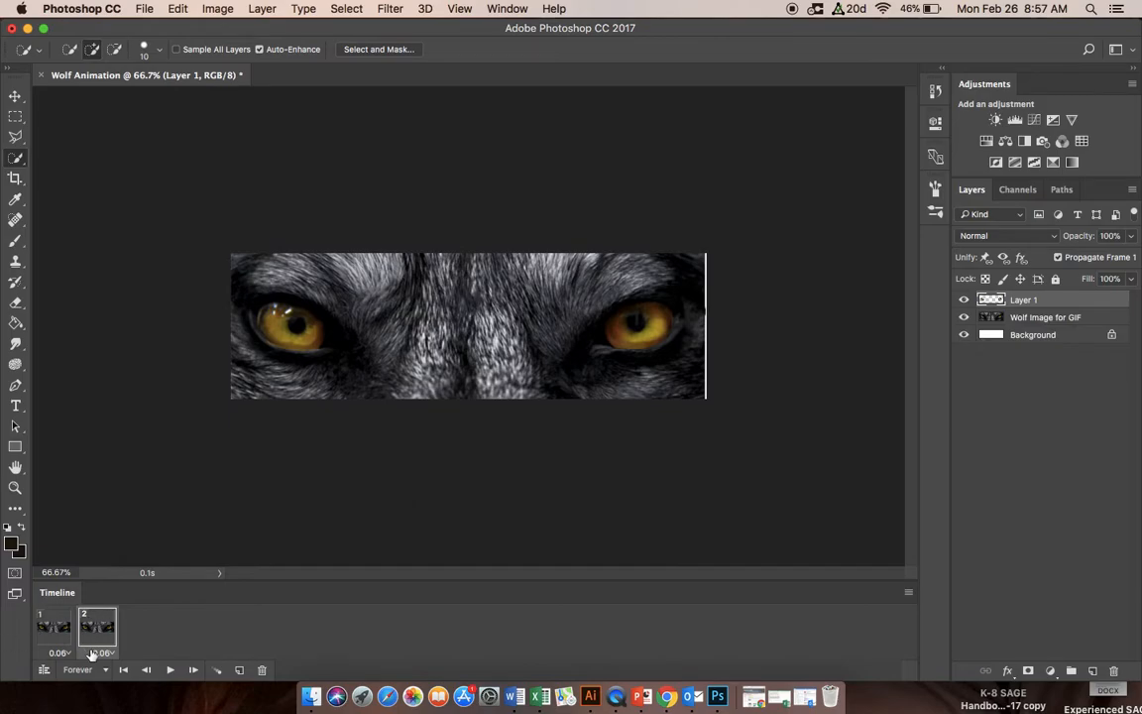
pyautogui.click(965, 317)
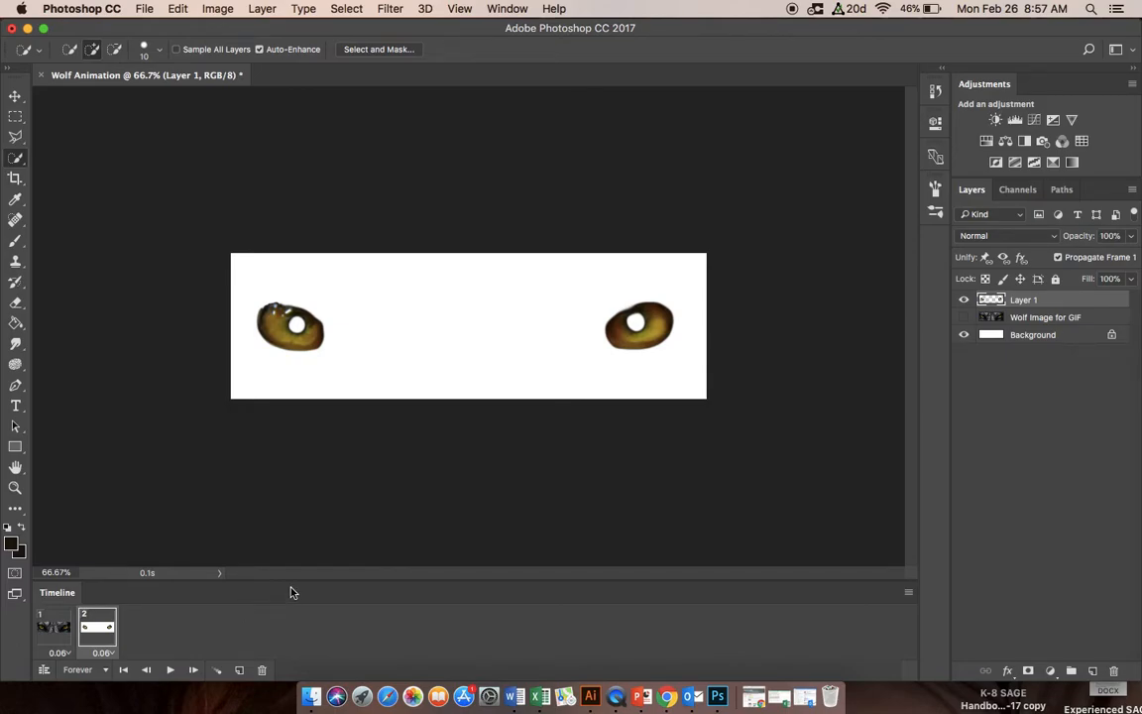
pyautogui.press('space')
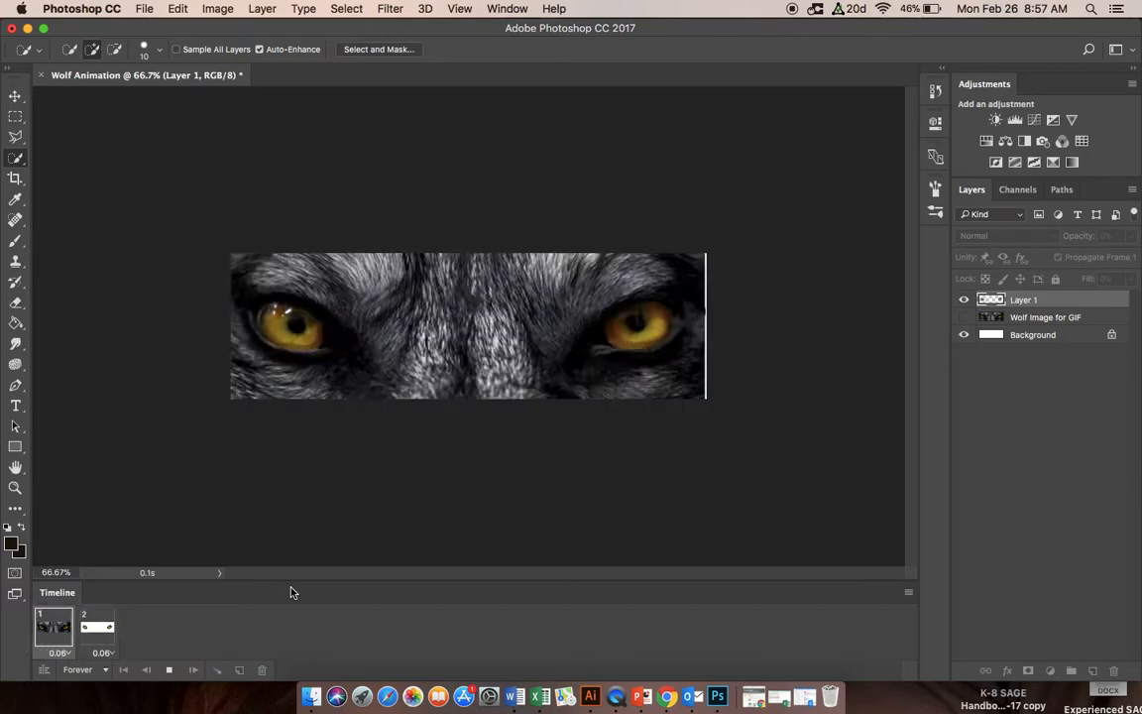
pyautogui.click(171, 673)
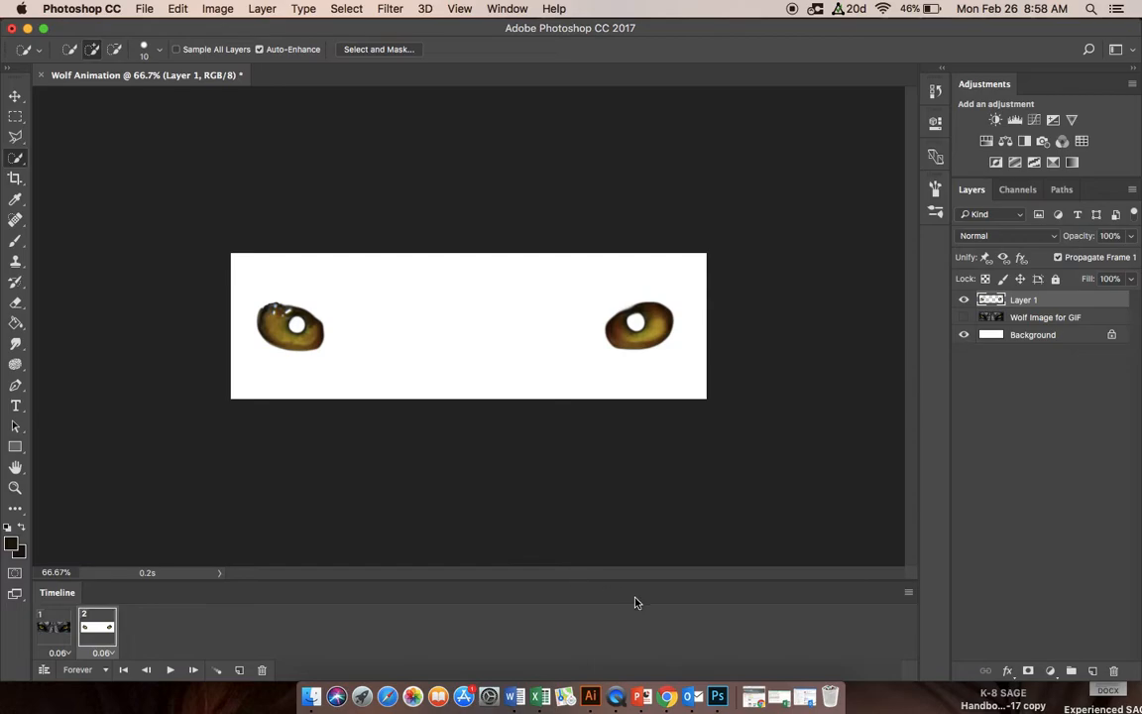
pyautogui.click(964, 317)
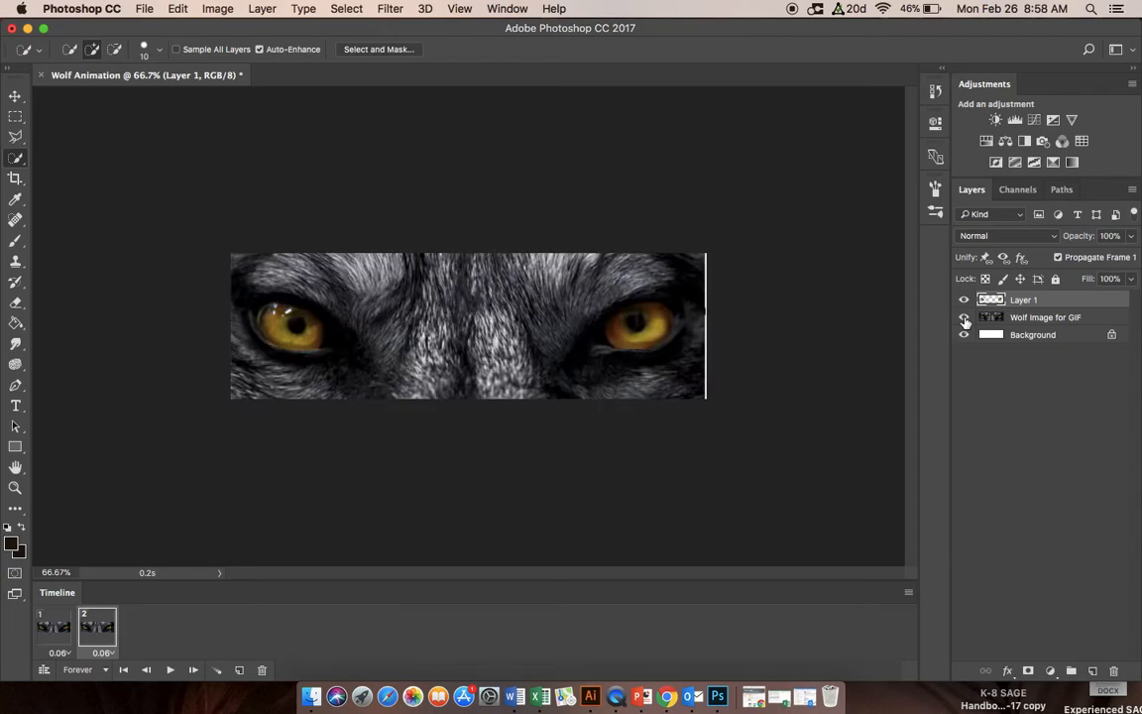
# Step: Add a Color Overlay effect to Layer 1 in frame 2 and open the effect's settings
pyautogui.rightClick(1028, 302)
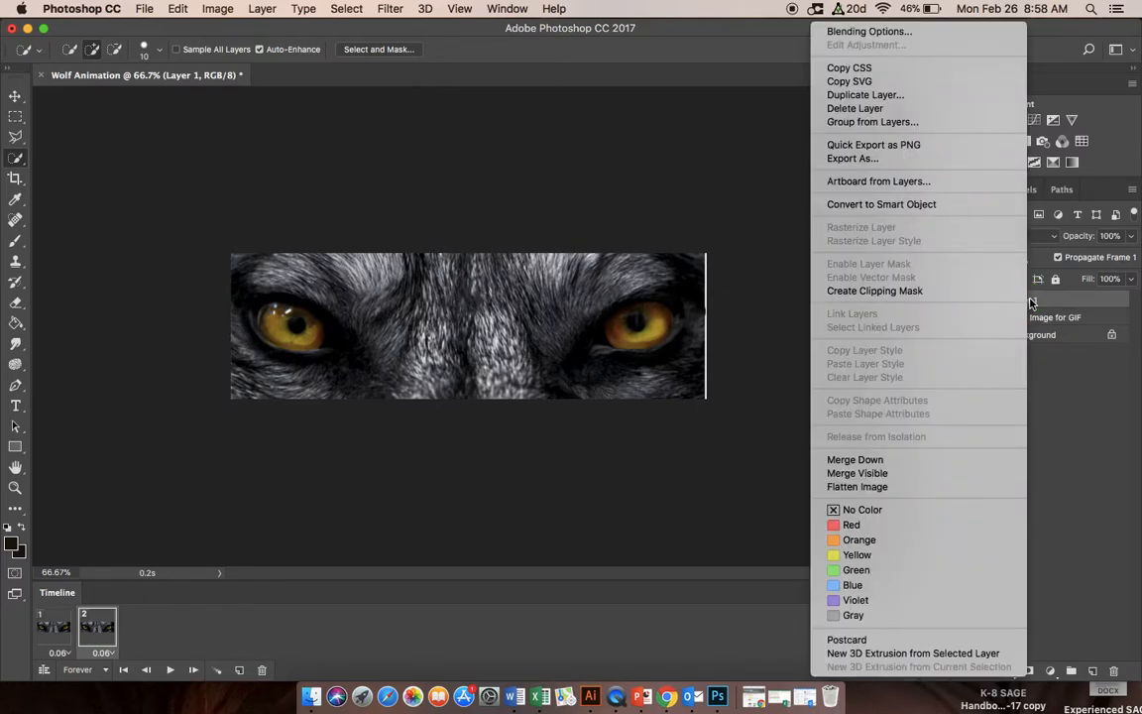
pyautogui.click(891, 33)
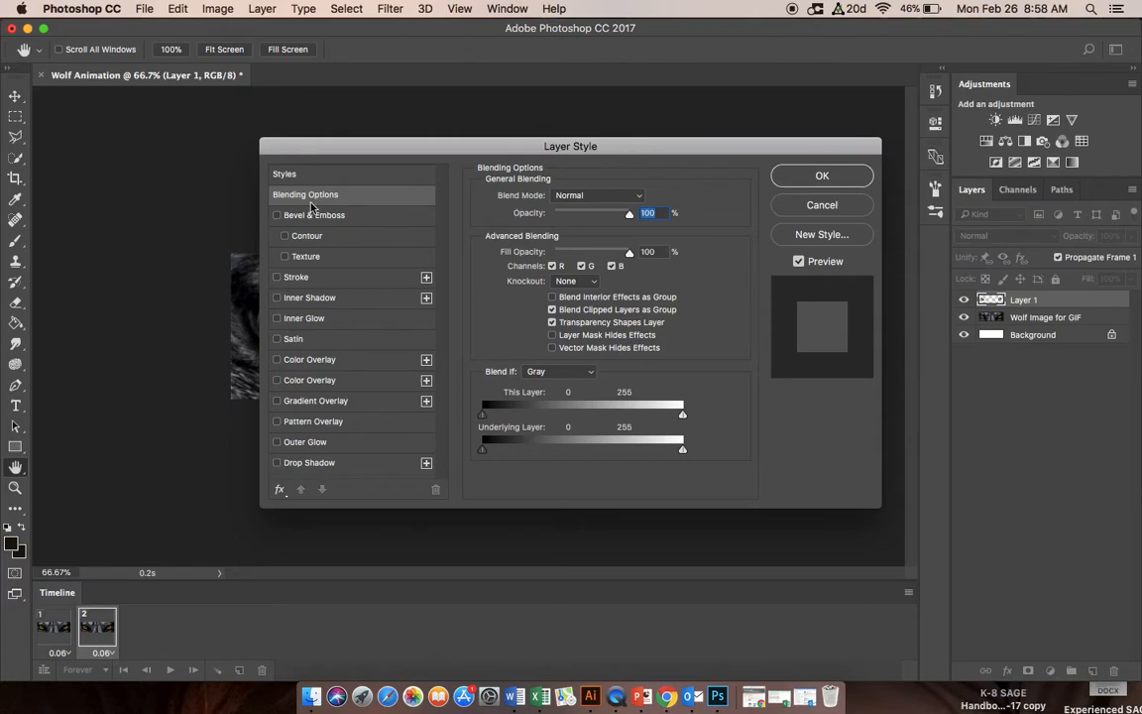
pyautogui.click(278, 361)
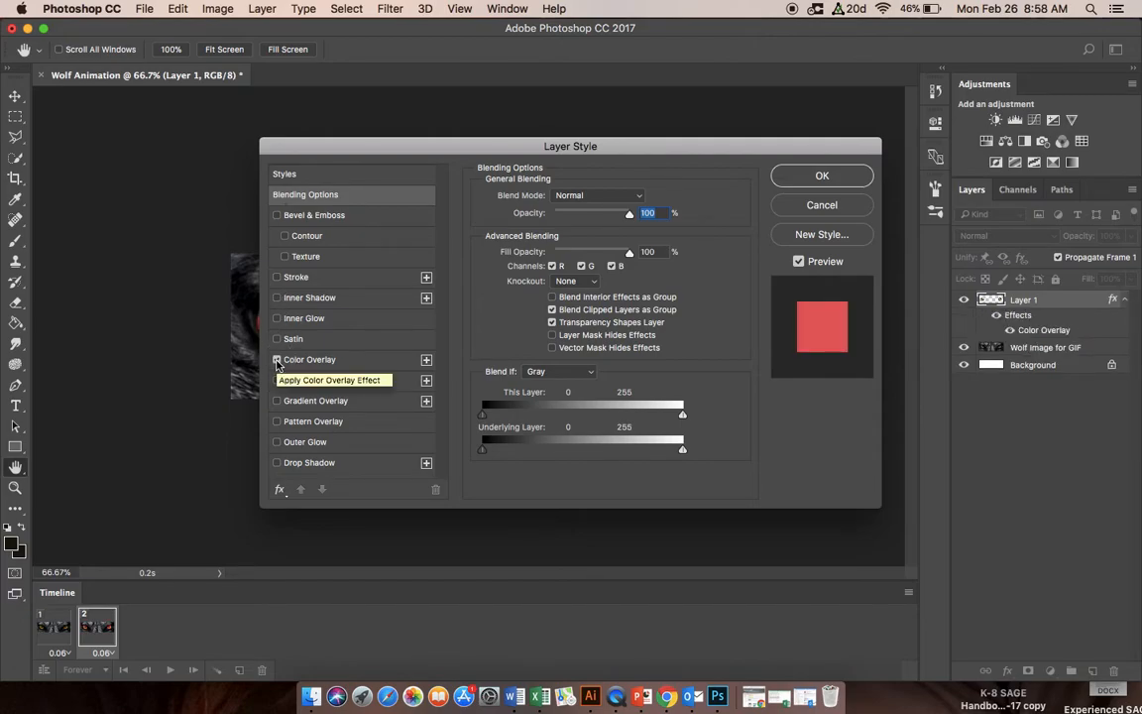
pyautogui.moveTo(436, 147); pyautogui.dragTo(650, 146)
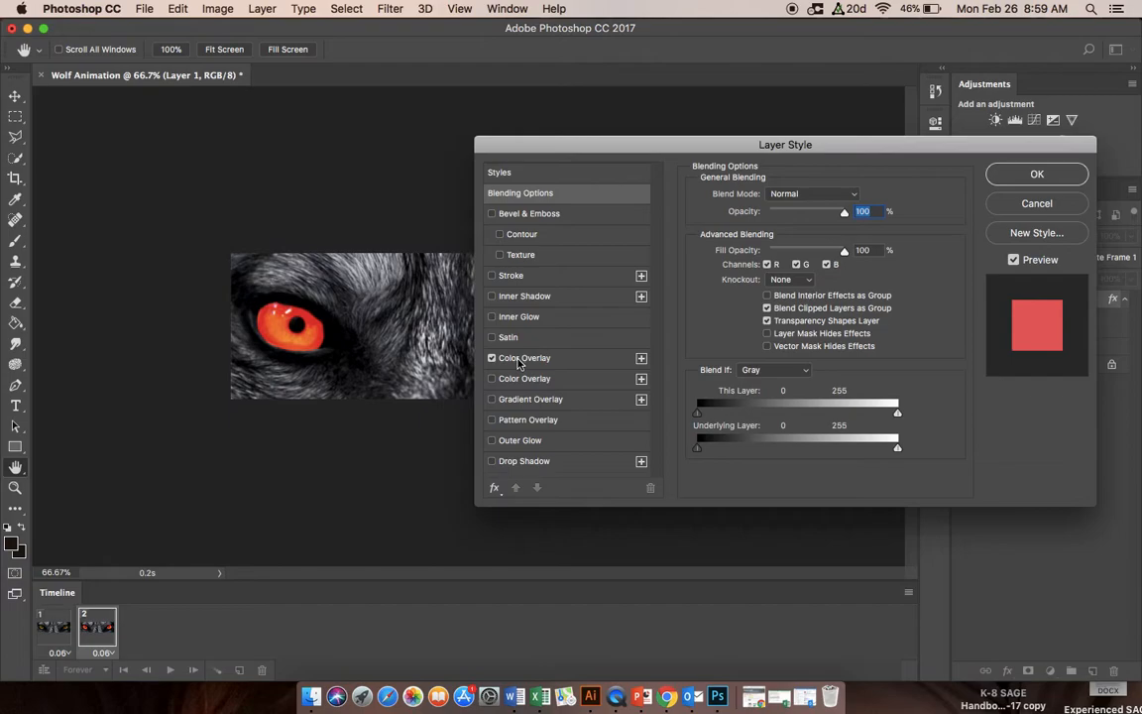
pyautogui.click(519, 361)
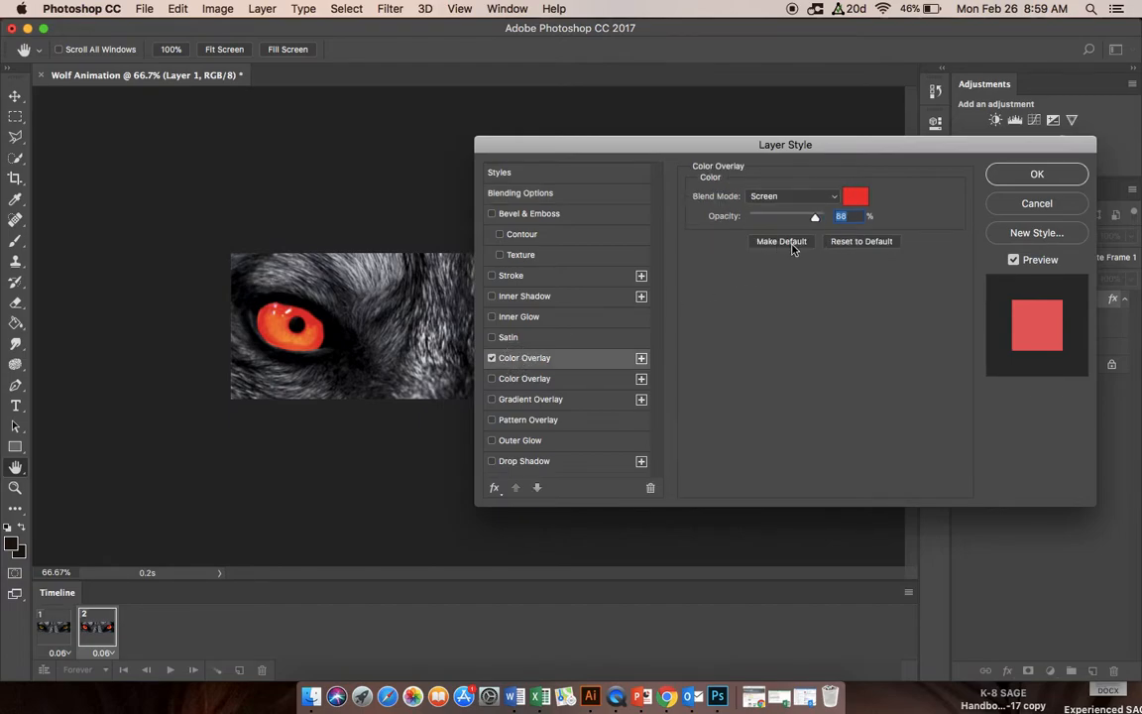
# Step: Set the overlay color to bright red fd1004 with the Screen blend mode and apply the layer style
pyautogui.click(855, 199)
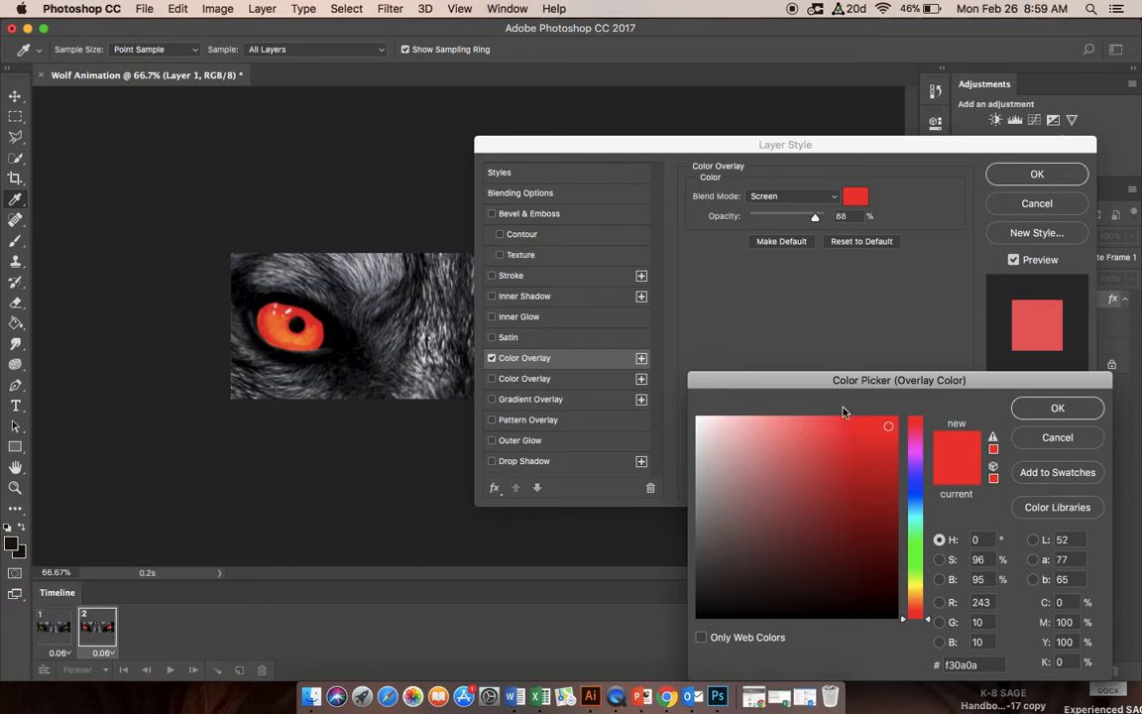
pyautogui.click(918, 622)
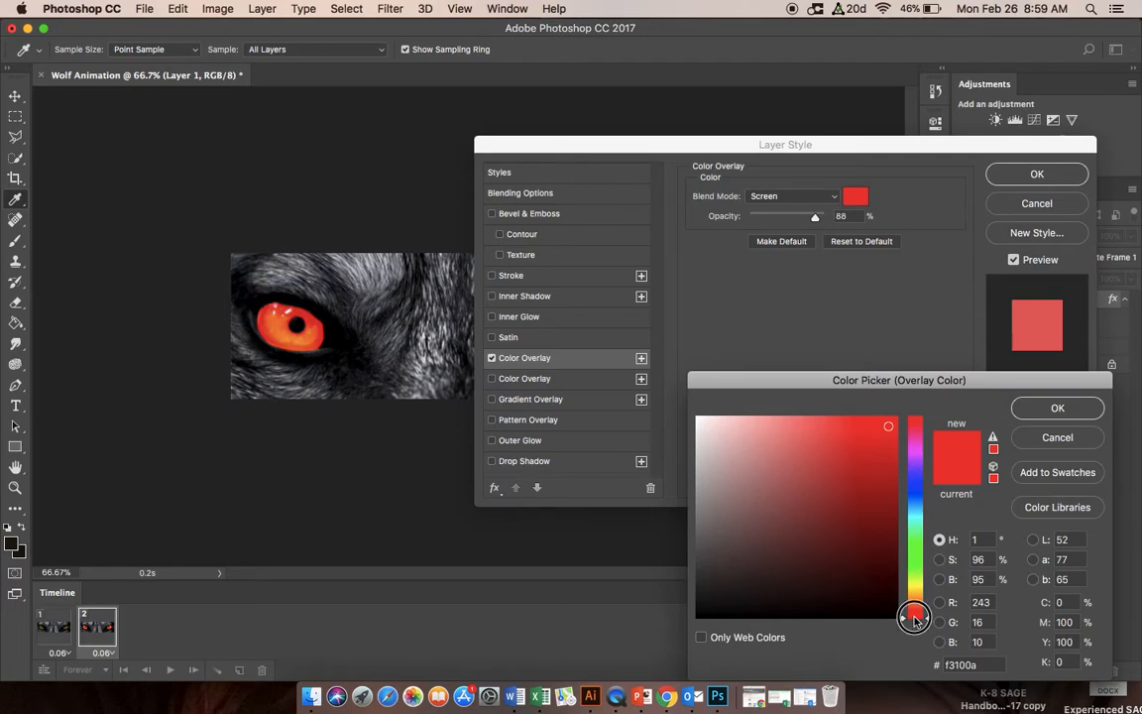
pyautogui.click(874, 431)
pyautogui.moveTo(874, 430)
pyautogui.mouseDown()
pyautogui.moveTo(852, 436)
pyautogui.moveTo(821, 472)
pyautogui.moveTo(721, 467)
pyautogui.moveTo(699, 446)
pyautogui.moveTo(745, 573)
pyautogui.moveTo(704, 424)
pyautogui.moveTo(826, 434)
pyautogui.mouseUp()
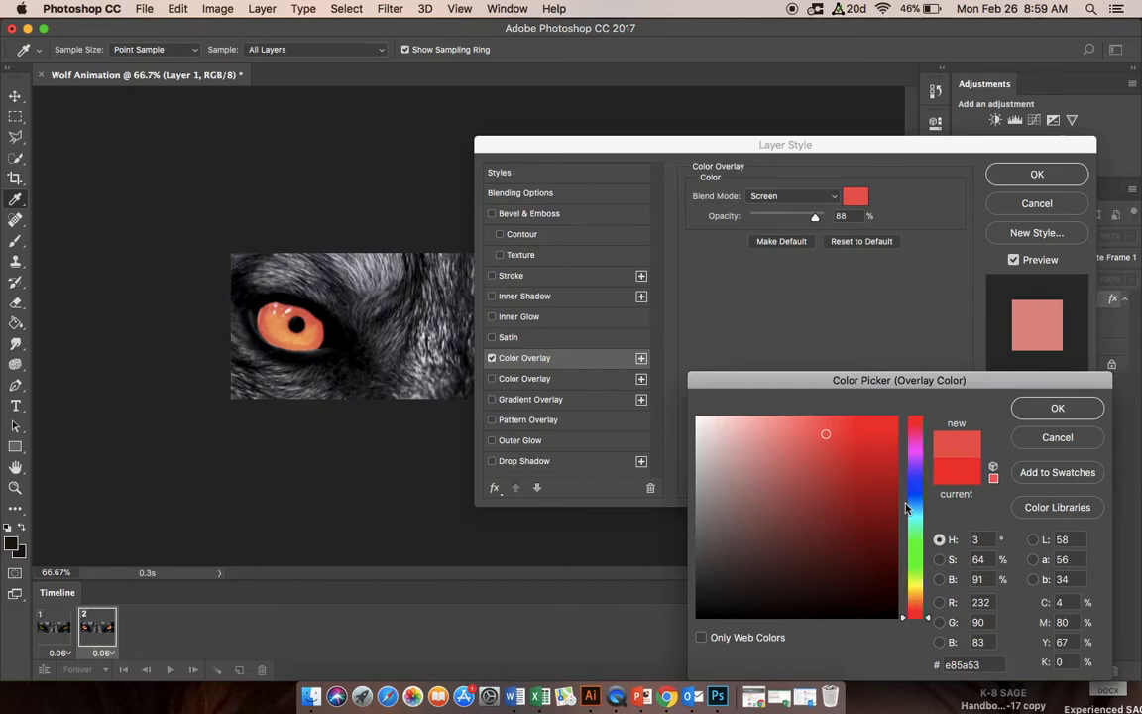
pyautogui.click(885, 432)
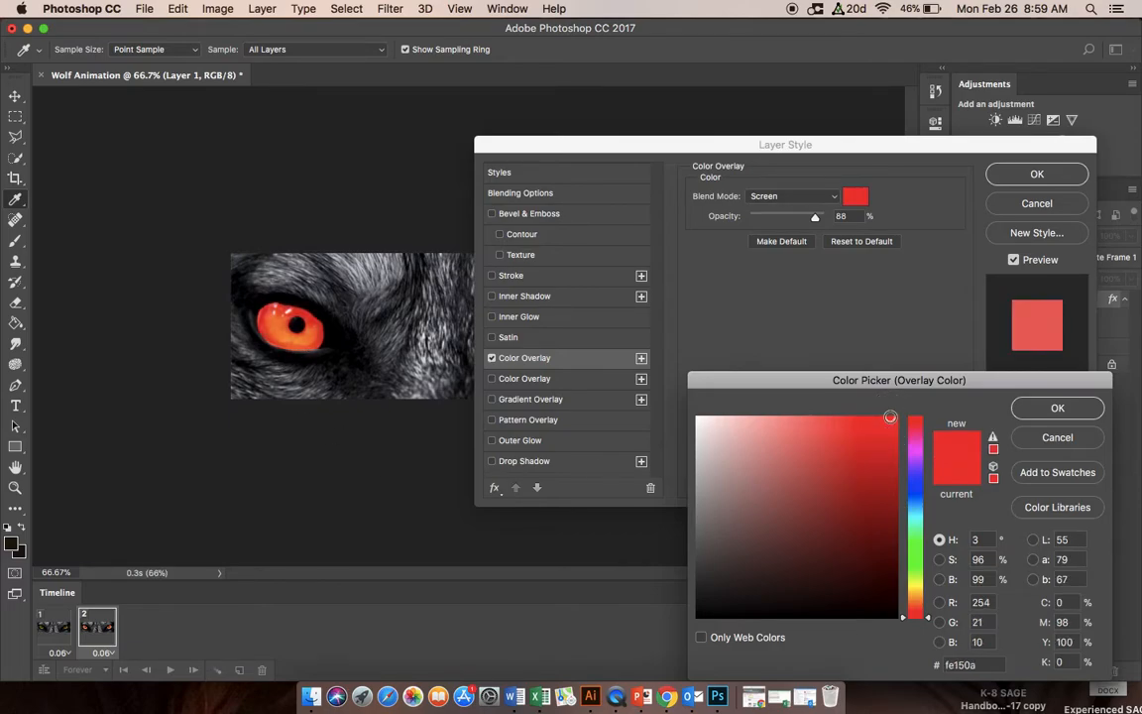
pyautogui.click(893, 419)
pyautogui.moveTo(895, 422)
pyautogui.mouseDown()
pyautogui.moveTo(883, 414)
pyautogui.moveTo(892, 418)
pyautogui.mouseUp()
pyautogui.click(894, 419)
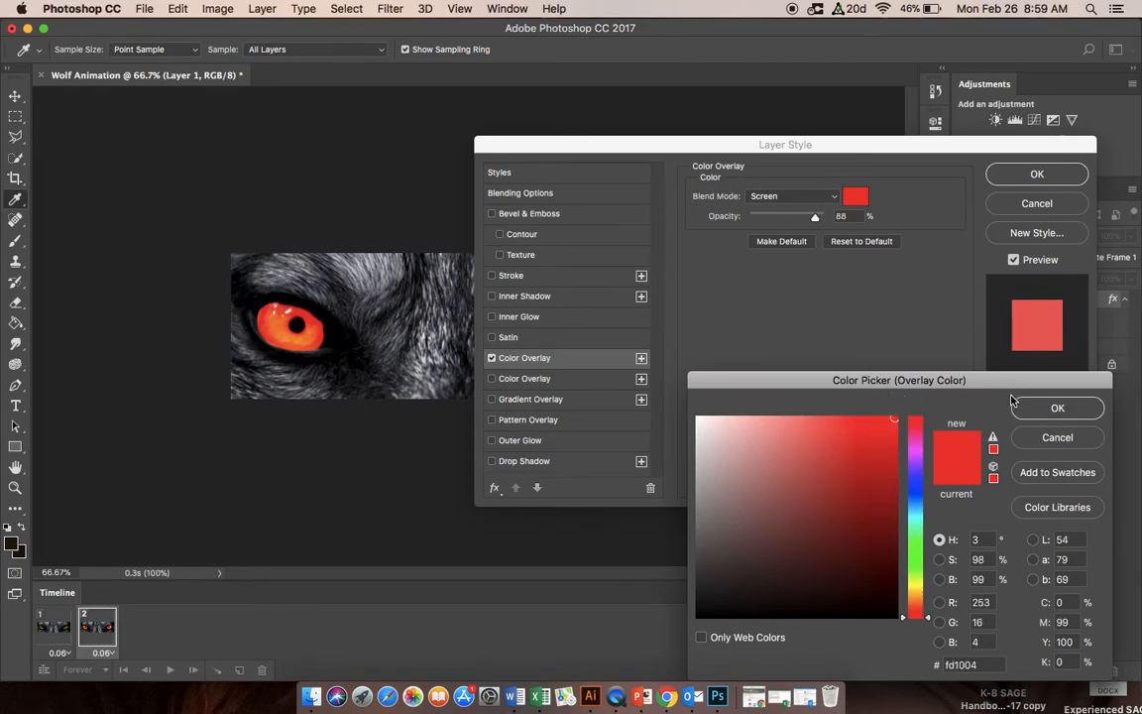
pyautogui.click(1040, 409)
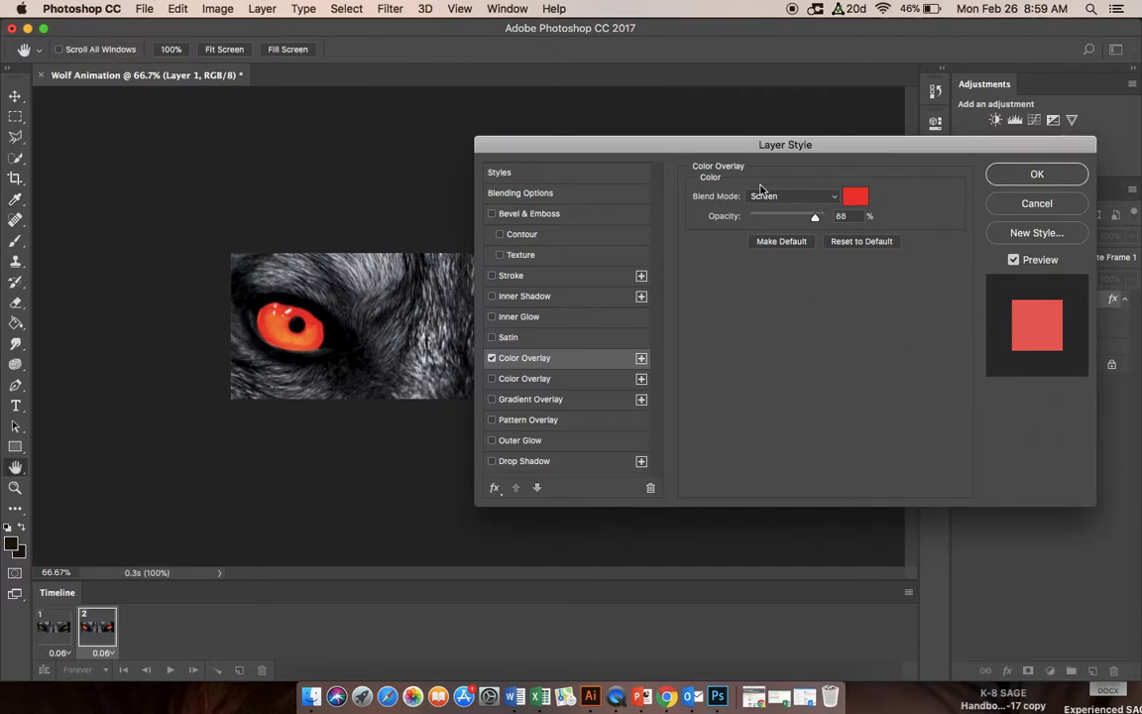
pyautogui.click(835, 199)
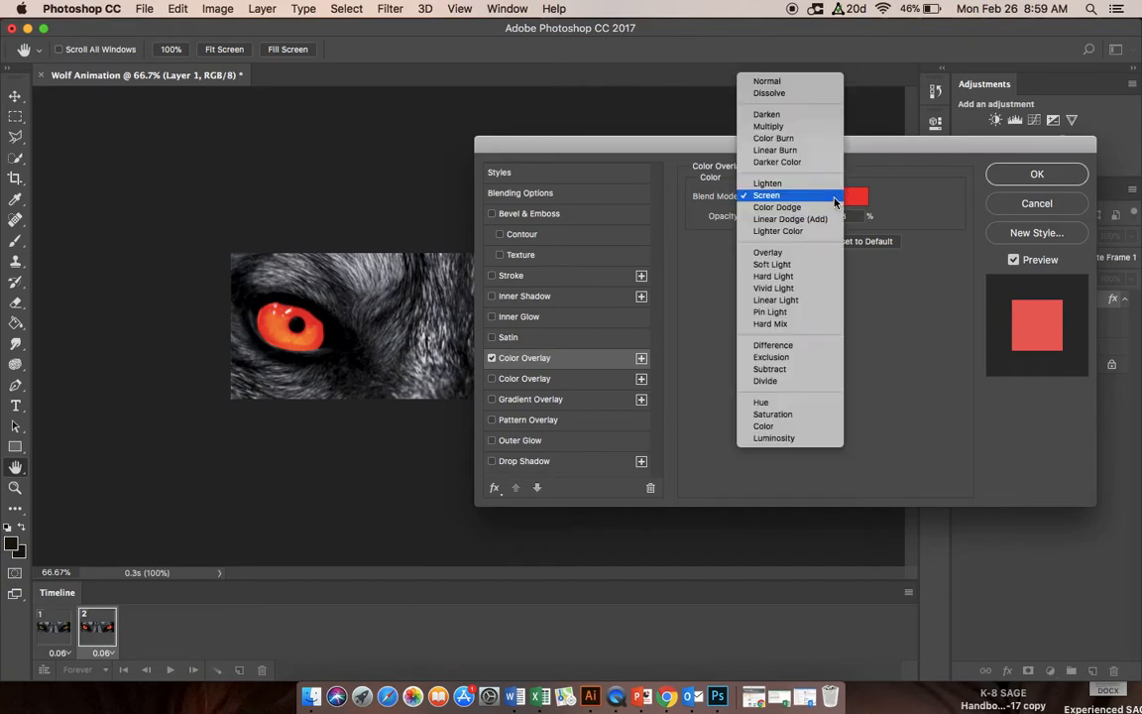
pyautogui.click(784, 196)
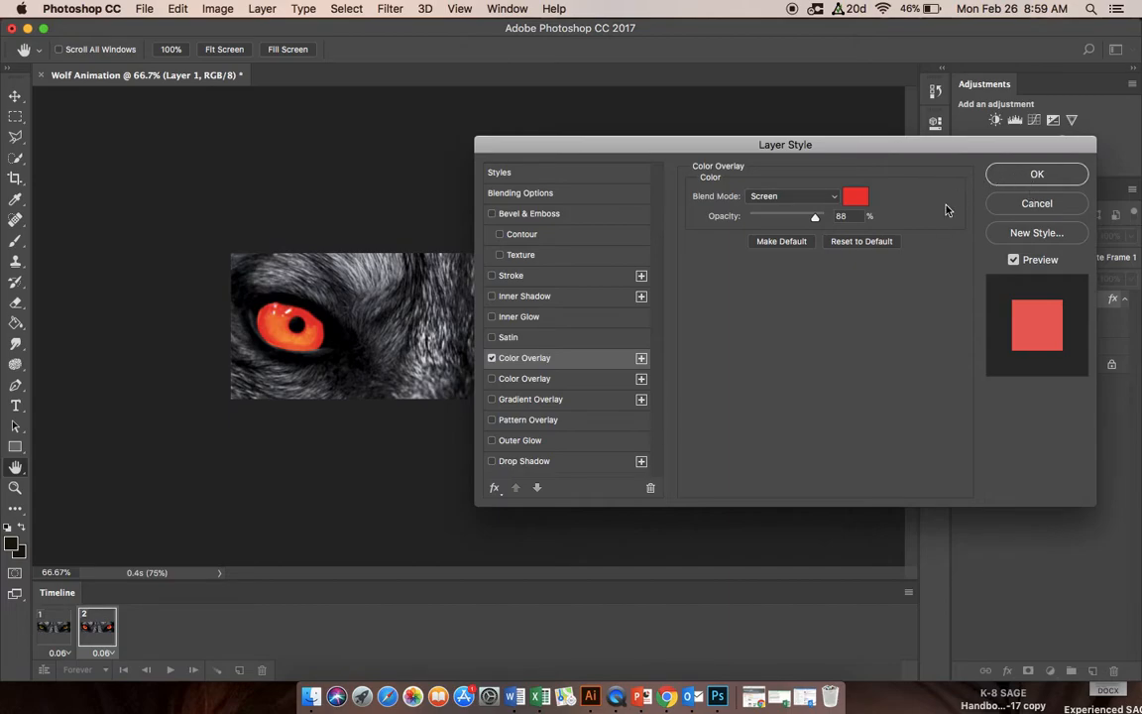
pyautogui.click(1022, 174)
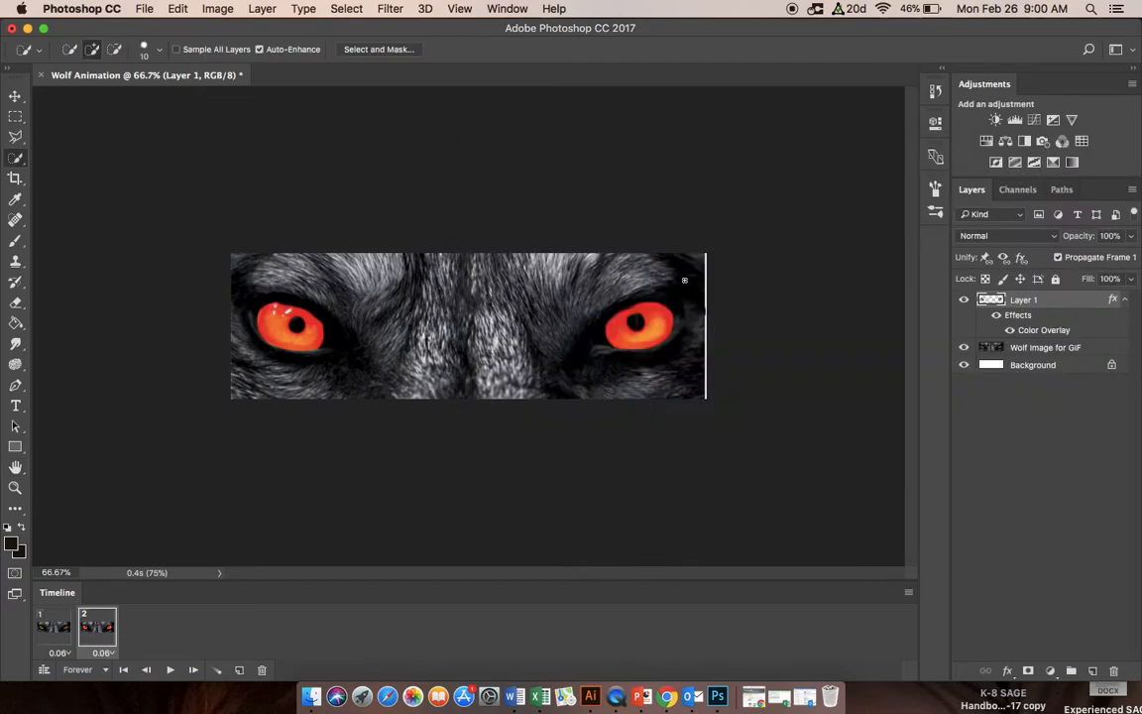
# Step: Add an Outer Glow effect to Layer 1 and open the effect's settings
pyautogui.rightClick(1034, 302)
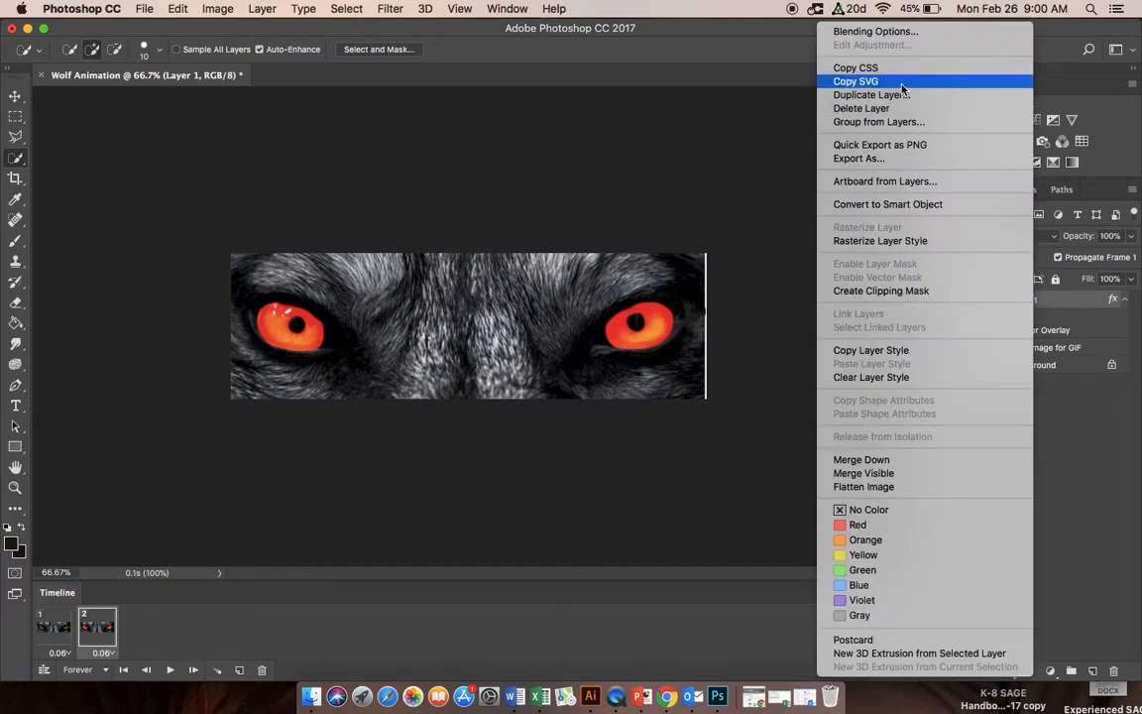
pyautogui.click(896, 34)
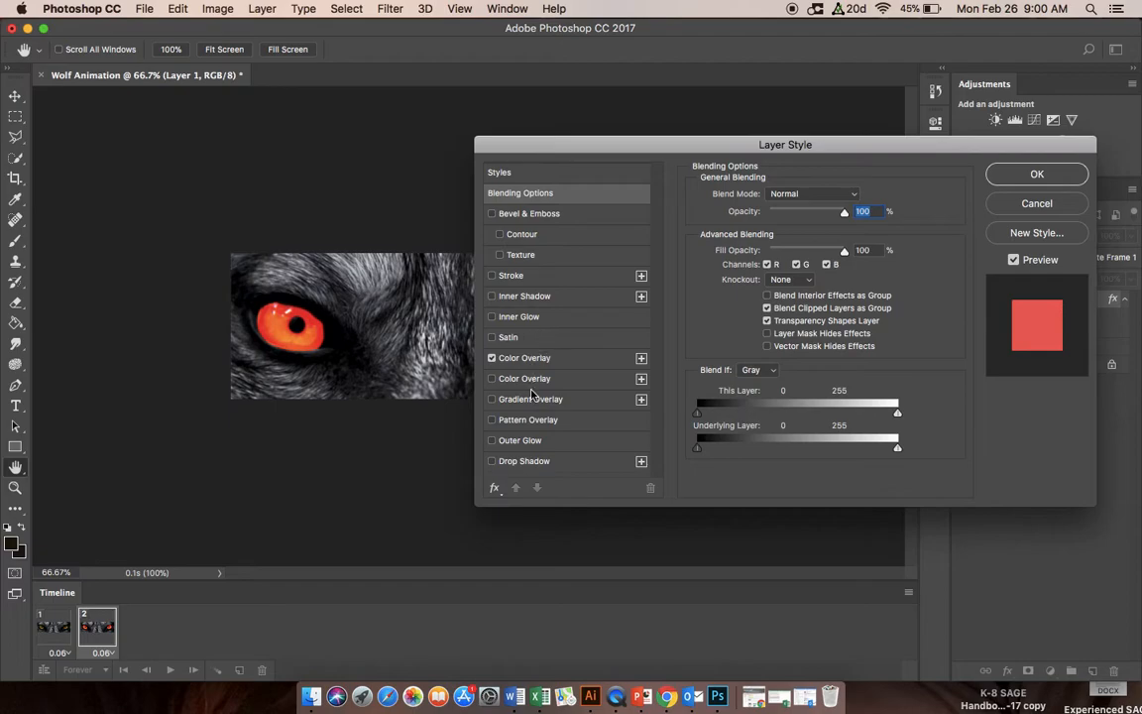
pyautogui.click(492, 440)
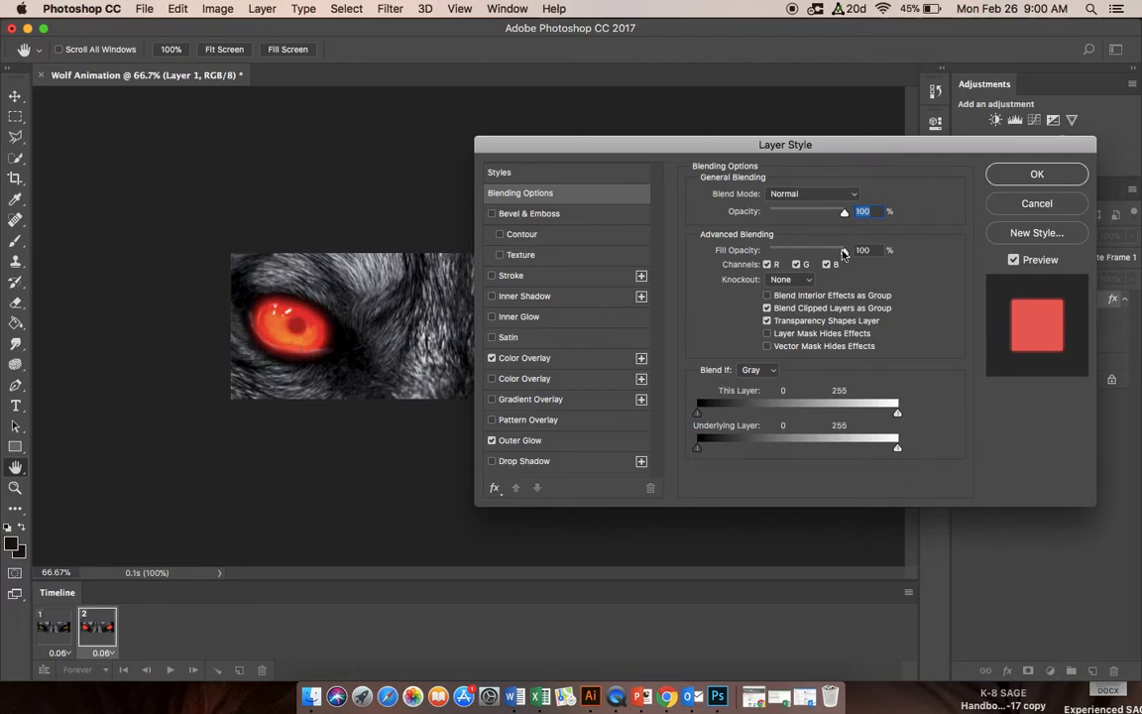
pyautogui.moveTo(844, 212)
pyautogui.mouseDown()
pyautogui.moveTo(813, 214)
pyautogui.moveTo(856, 216)
pyautogui.mouseUp()
pyautogui.moveTo(842, 253)
pyautogui.mouseDown()
pyautogui.moveTo(783, 255)
pyautogui.moveTo(848, 251)
pyautogui.mouseUp()
pyautogui.click(518, 442)
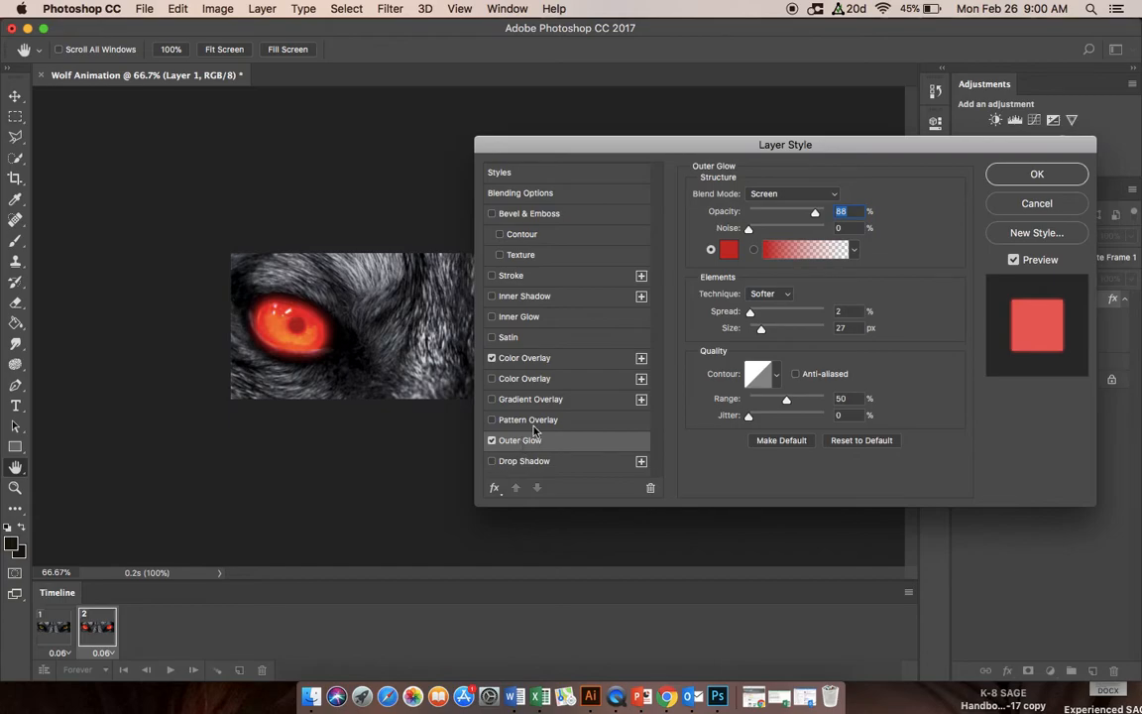
# Step: Set the Outer Glow color to bright red e71212 after trying several red shades
pyautogui.click(729, 249)
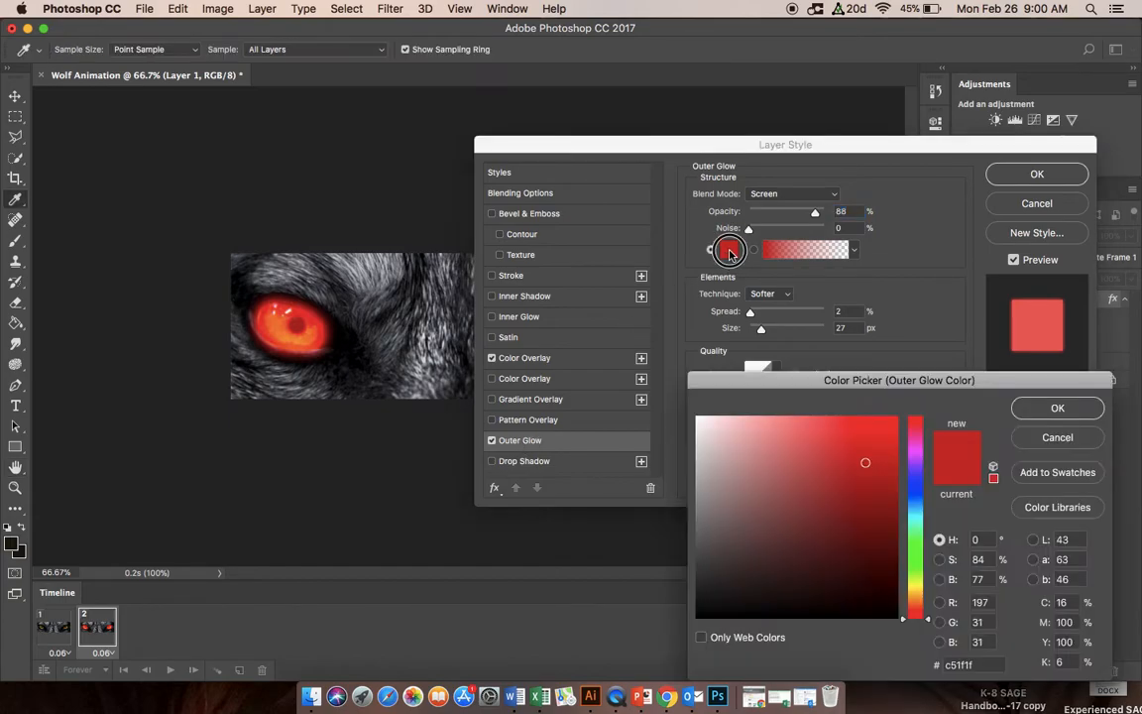
pyautogui.moveTo(1006, 377); pyautogui.dragTo(1009, 350)
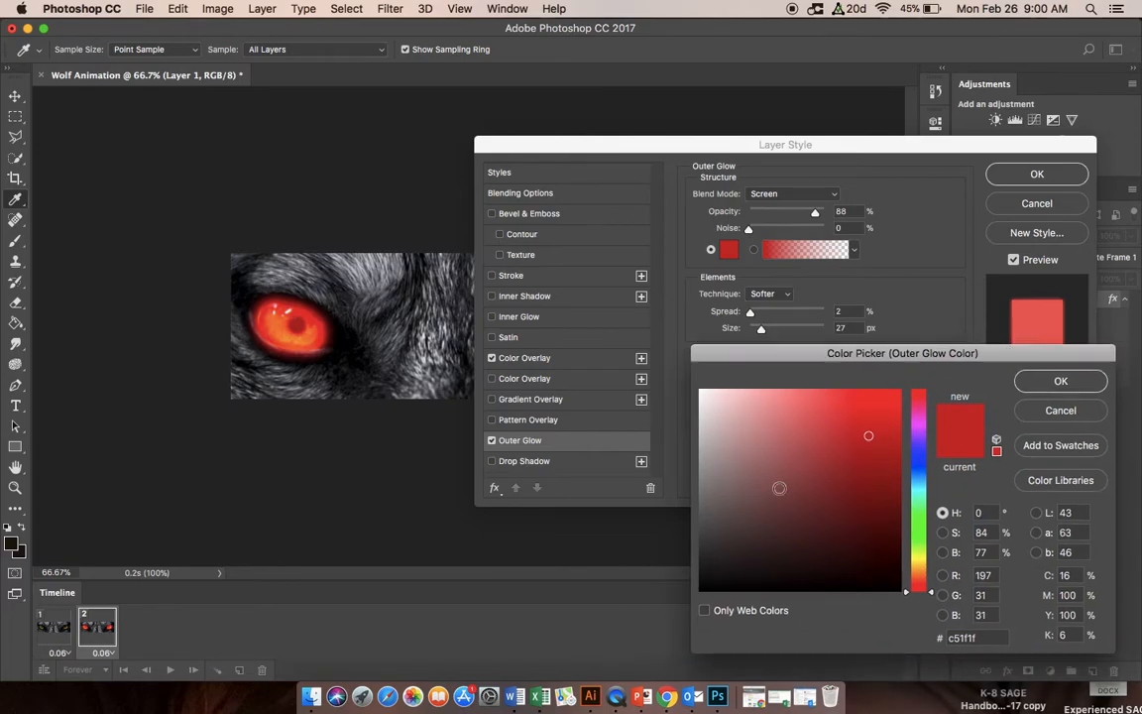
pyautogui.click(895, 395)
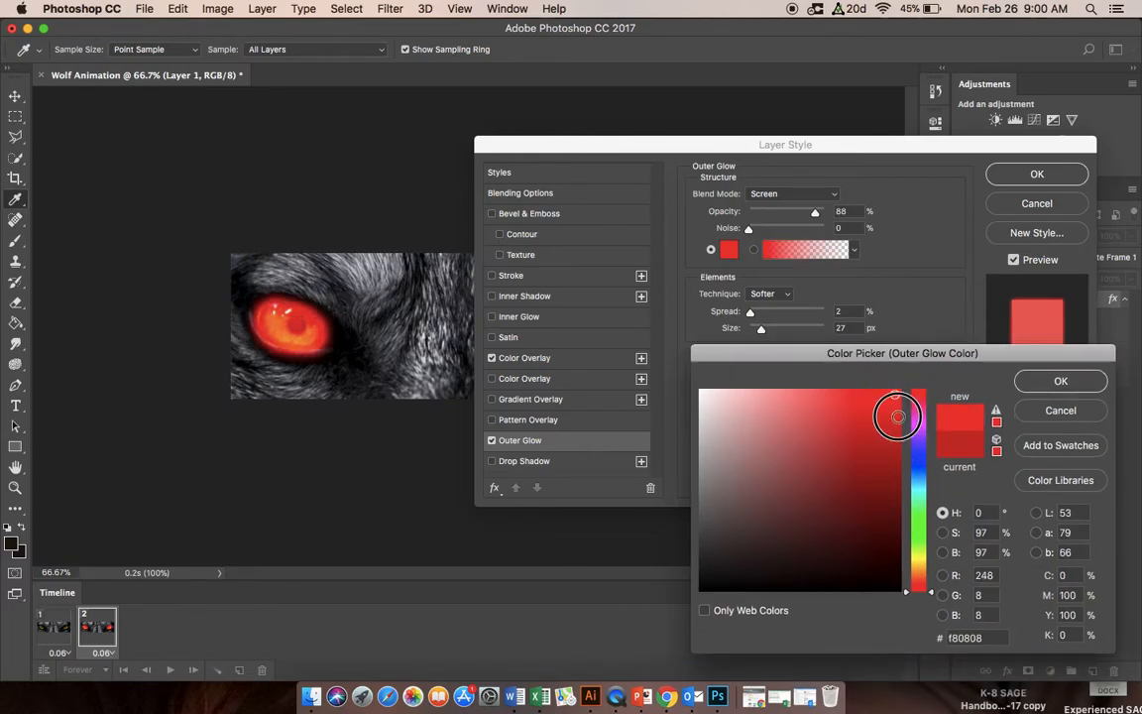
pyautogui.click(864, 402)
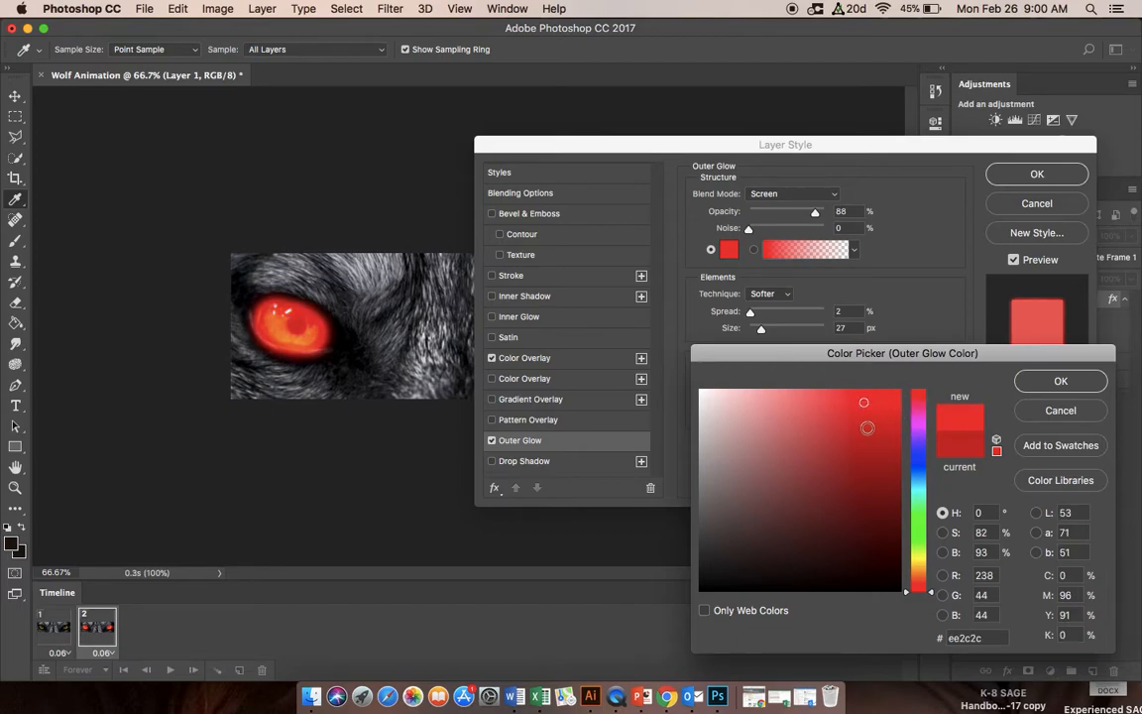
pyautogui.click(853, 405)
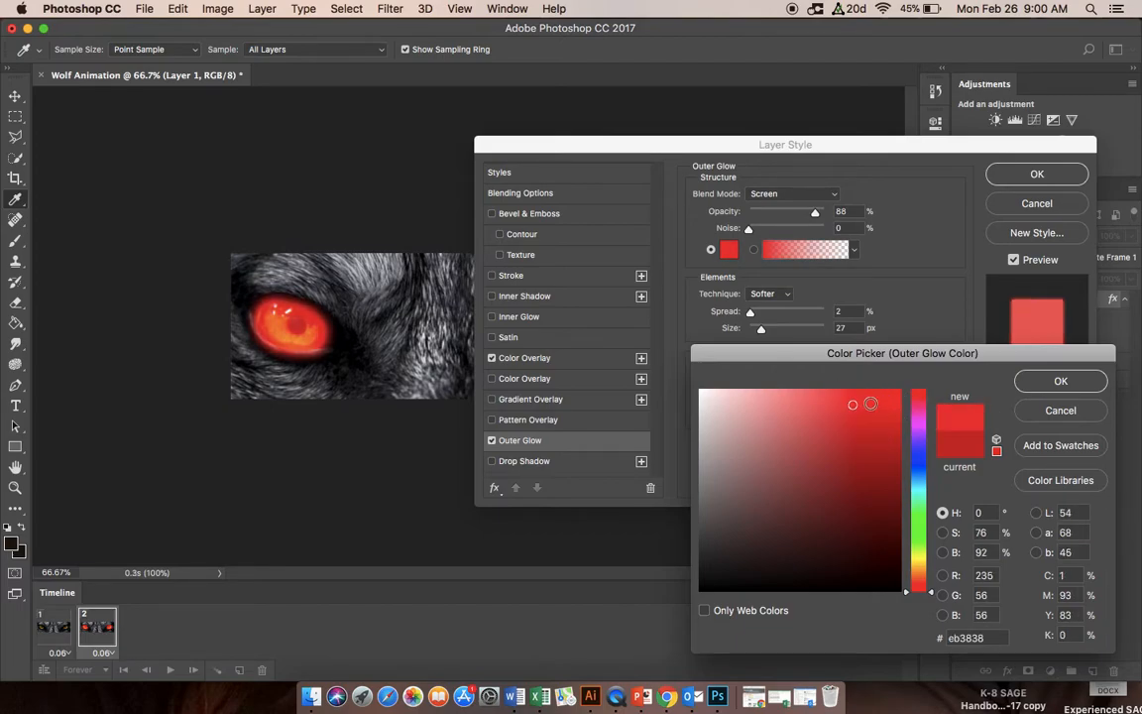
pyautogui.click(888, 465)
pyautogui.click(893, 445)
pyautogui.moveTo(894, 443); pyautogui.dragTo(891, 433)
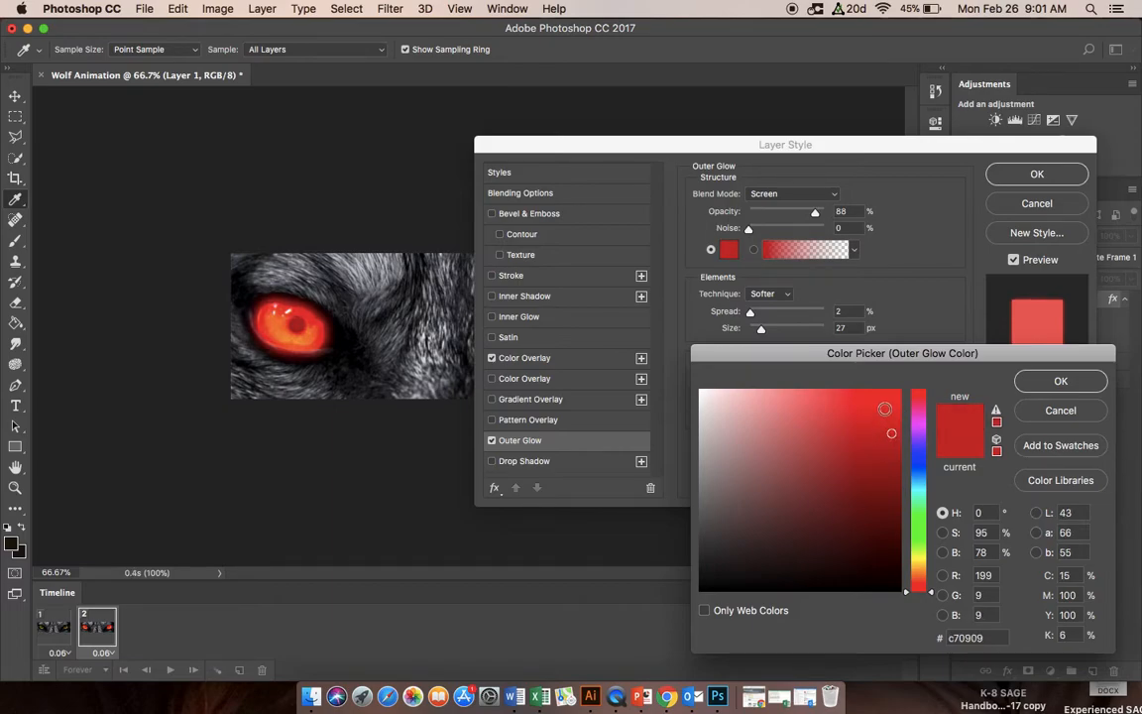
pyautogui.click(887, 408)
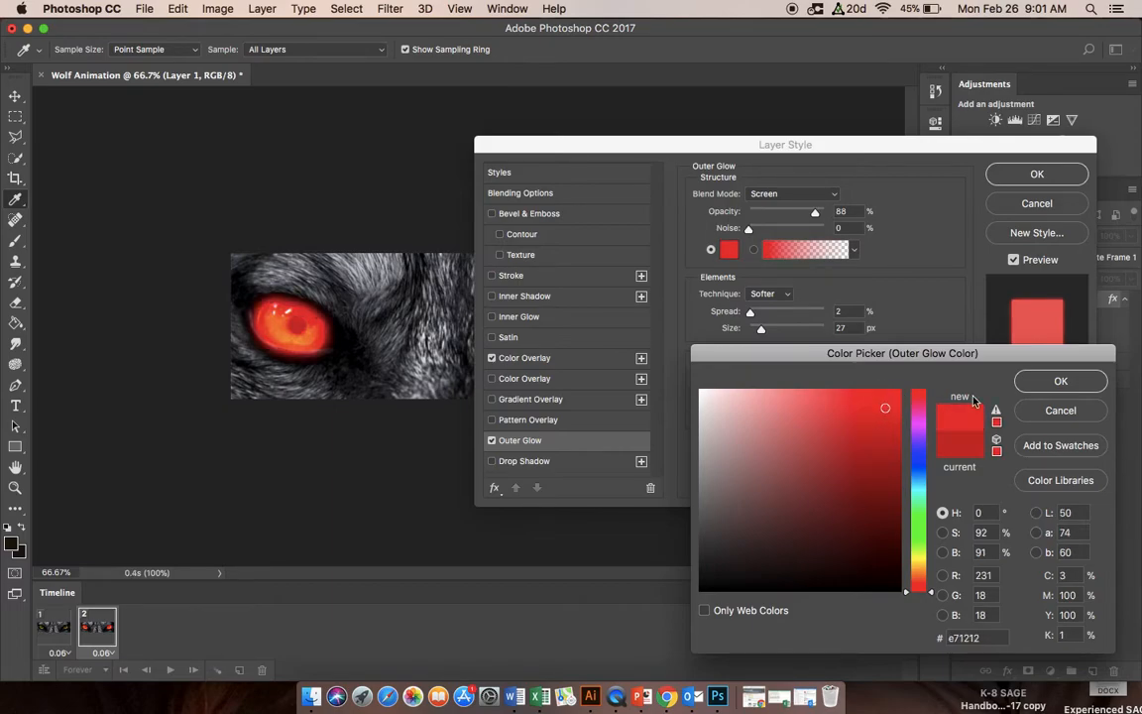
pyautogui.click(1060, 382)
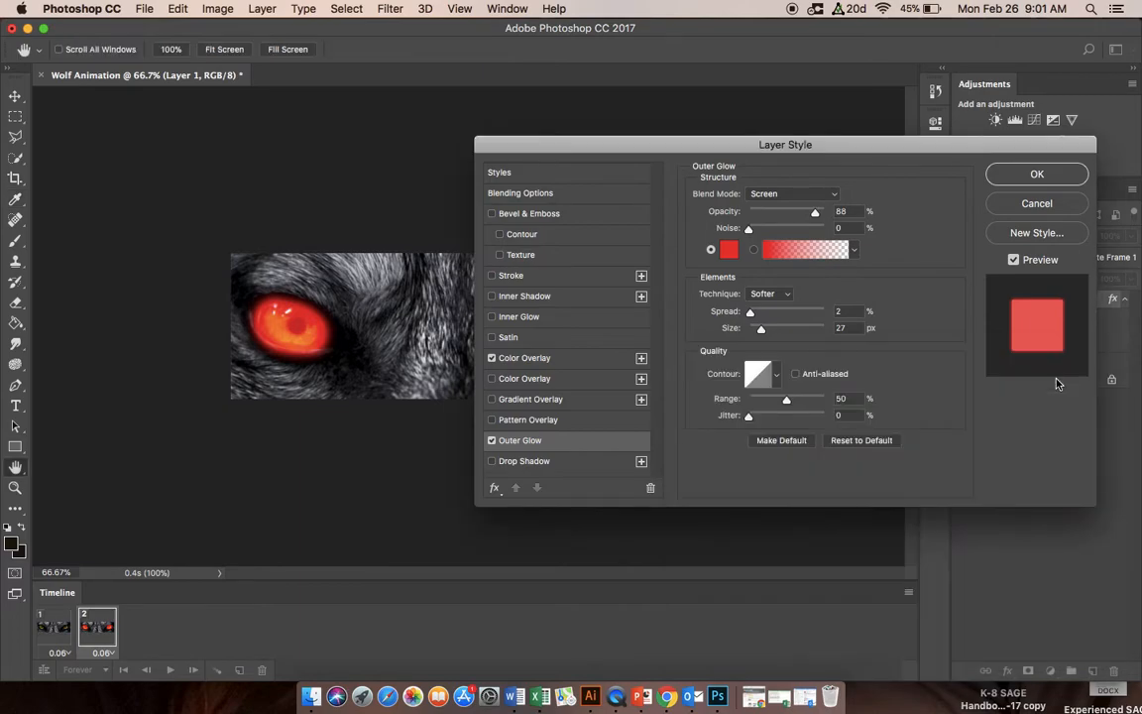
# Step: Set the Outer Glow spread to 11% and size to 87 px, apply the layer style, and preview the two-frame animation
pyautogui.moveTo(750, 315); pyautogui.dragTo(780, 328)
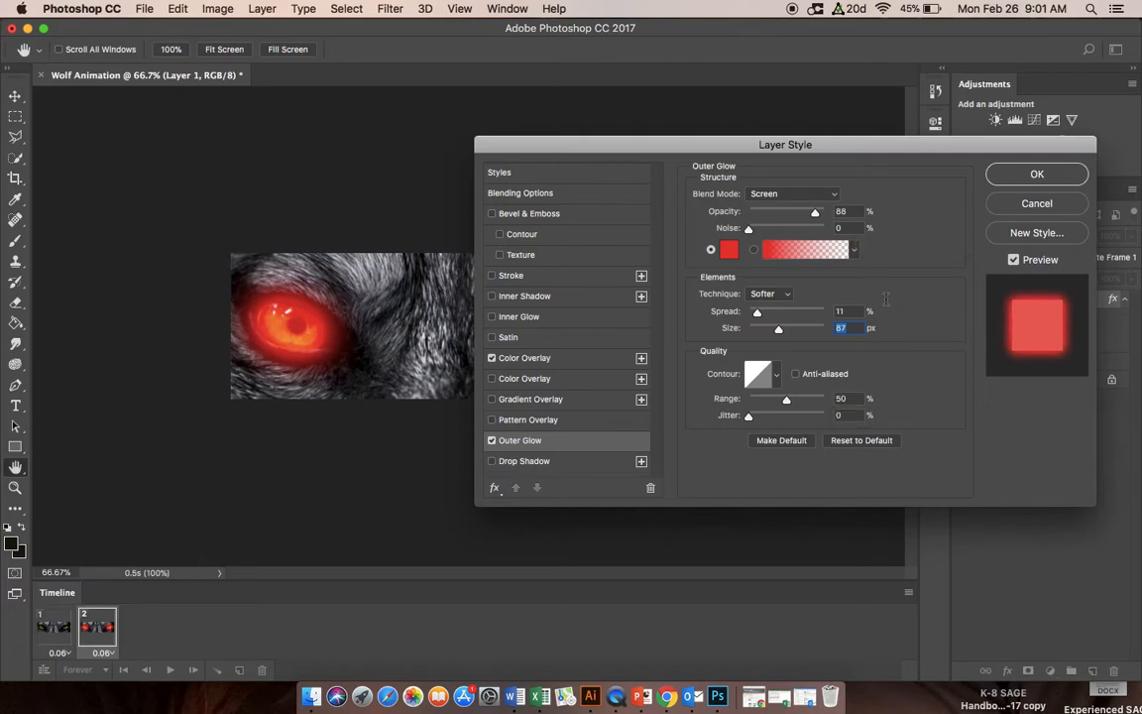
pyautogui.click(1029, 174)
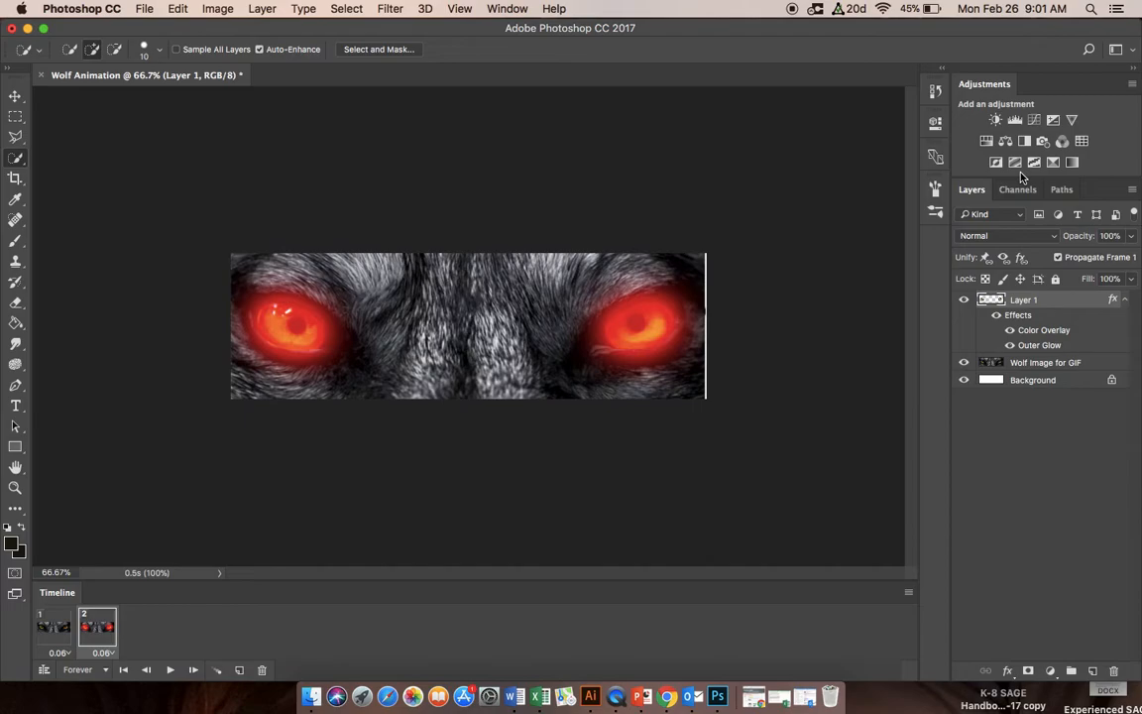
pyautogui.press('space')
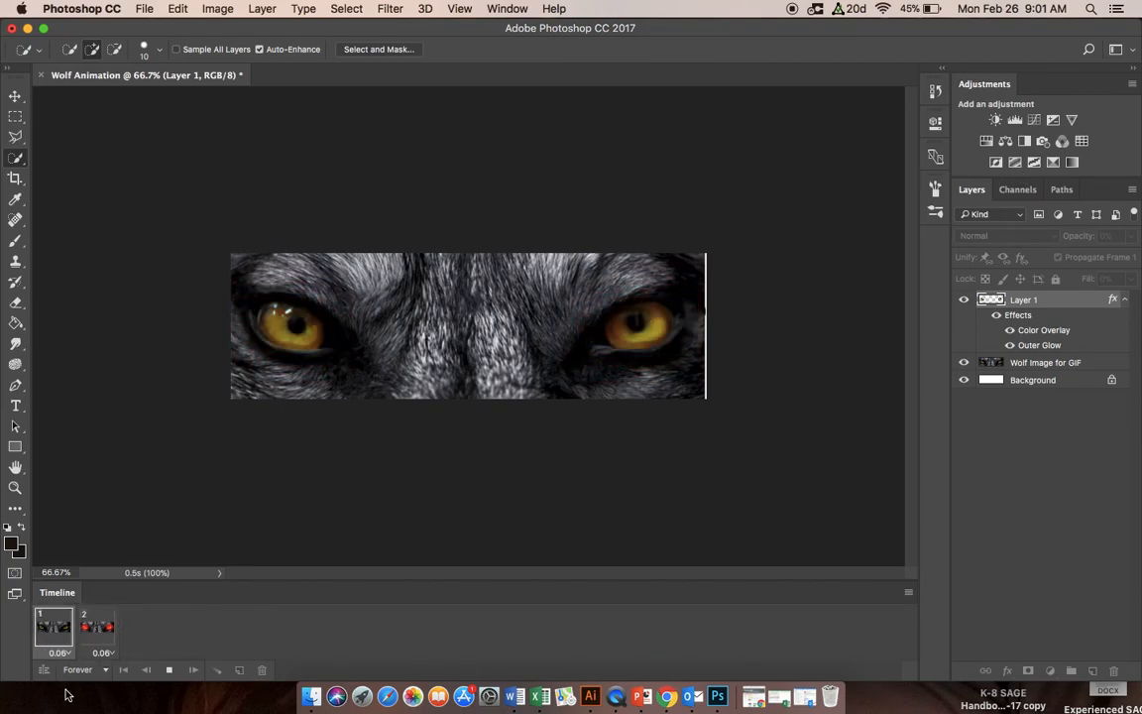
pyautogui.click(170, 671)
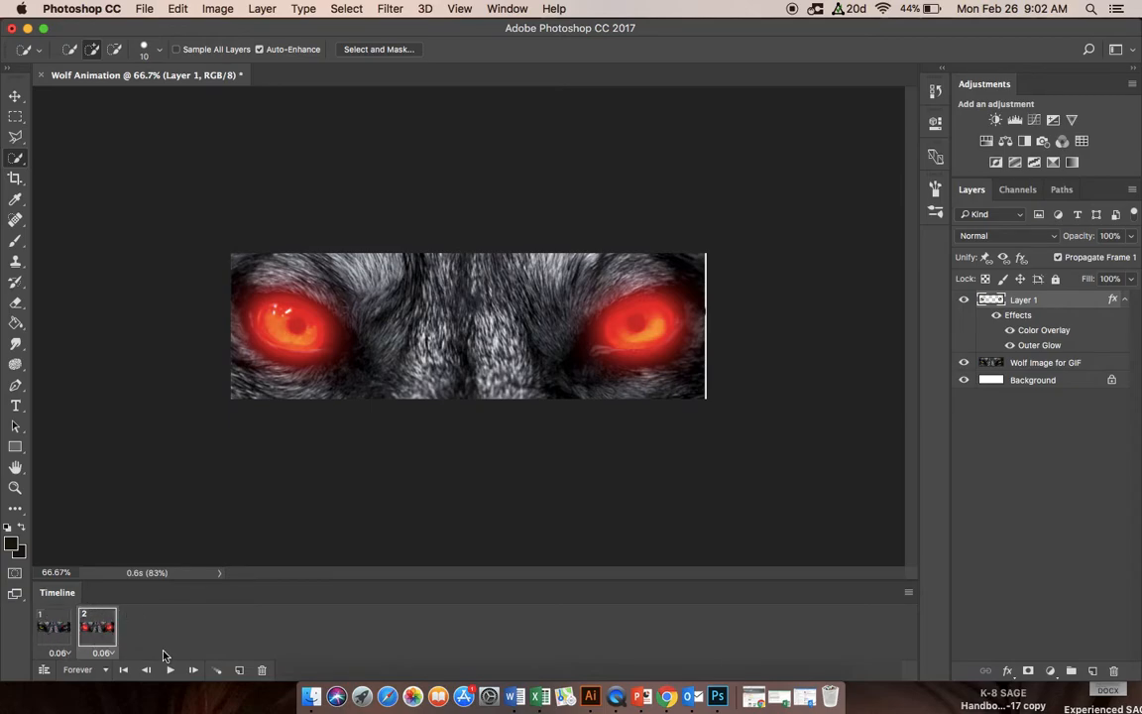
# Step: Tween frames 1 and 2 with 10 added frames across all layers and parameters, and preview the playback
pyautogui.click(53, 621)
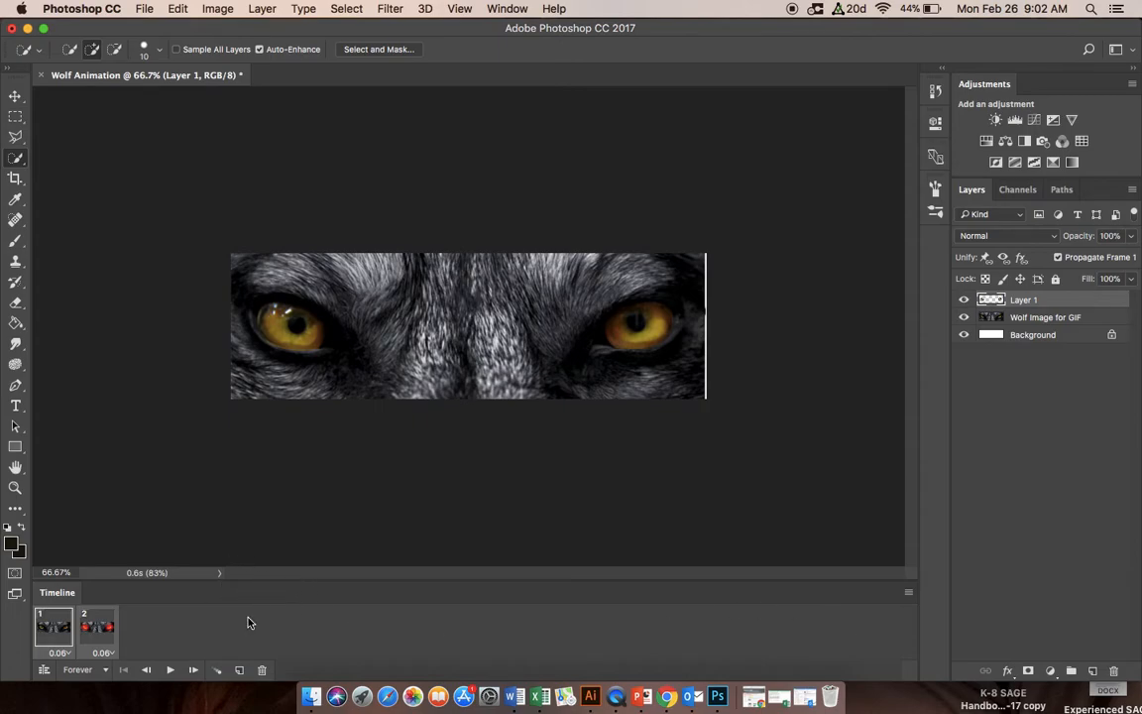
pyautogui.click(218, 675)
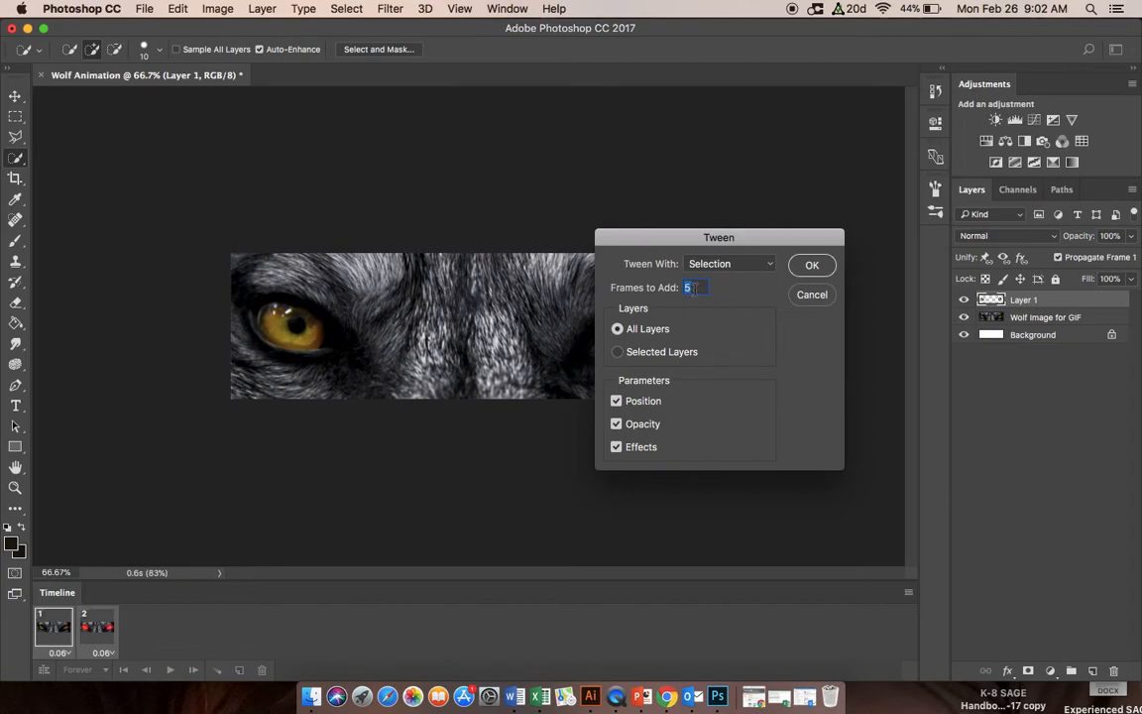
pyautogui.write('10')
pyautogui.click(812, 266)
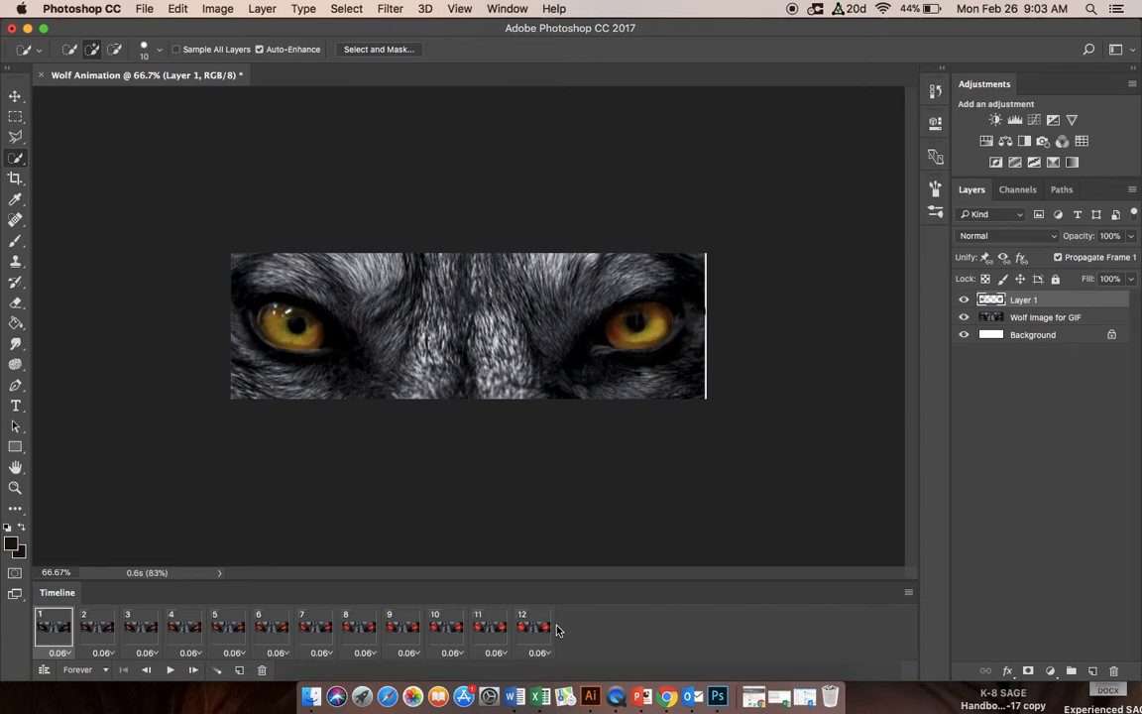
pyautogui.press('space')
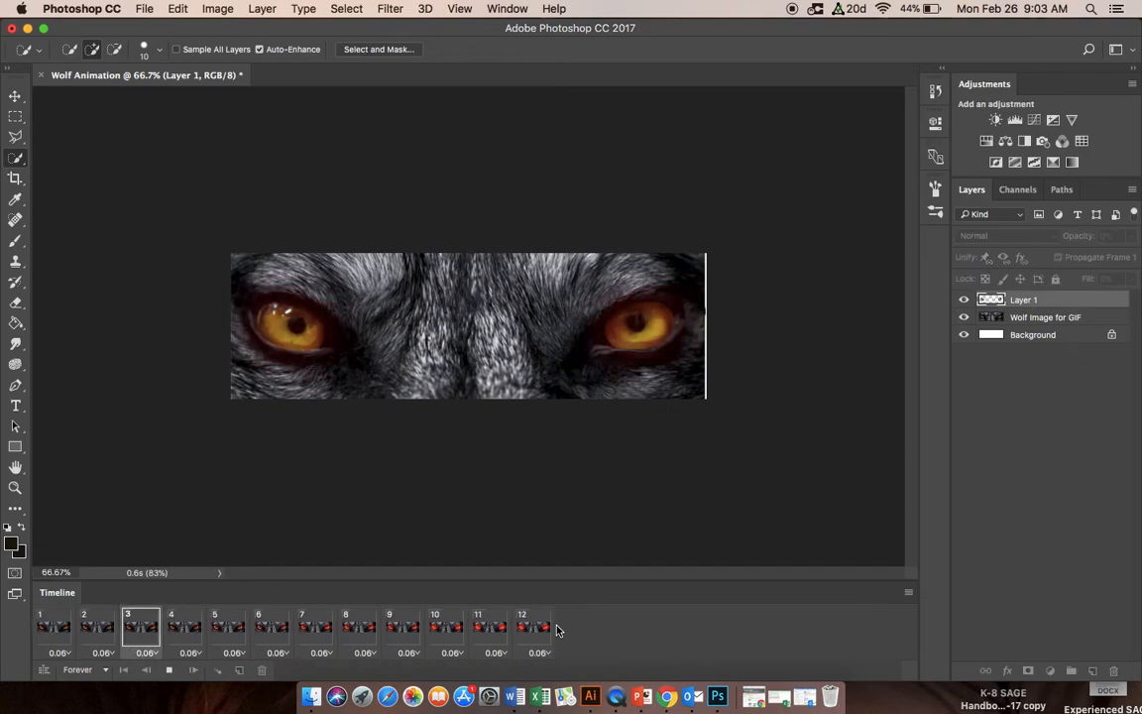
pyautogui.click(169, 670)
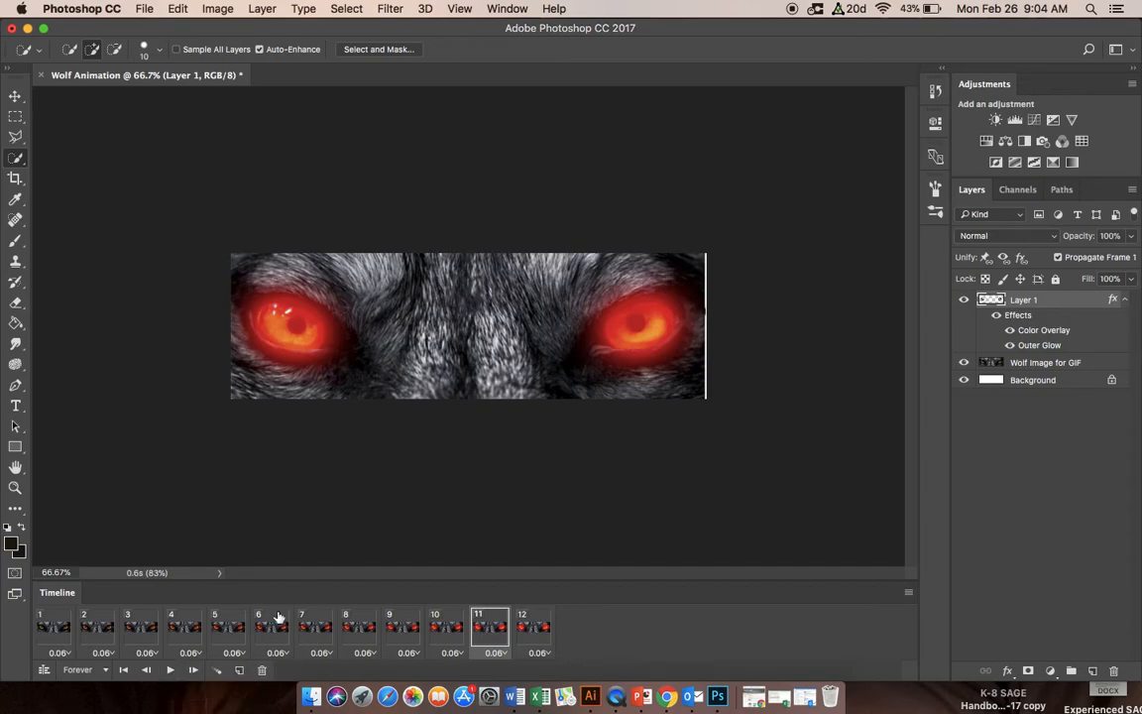
# Step: Select only frames 1 and 12 and tween them with 10 added frames so the red glow fades back out
pyautogui.click(55, 620)
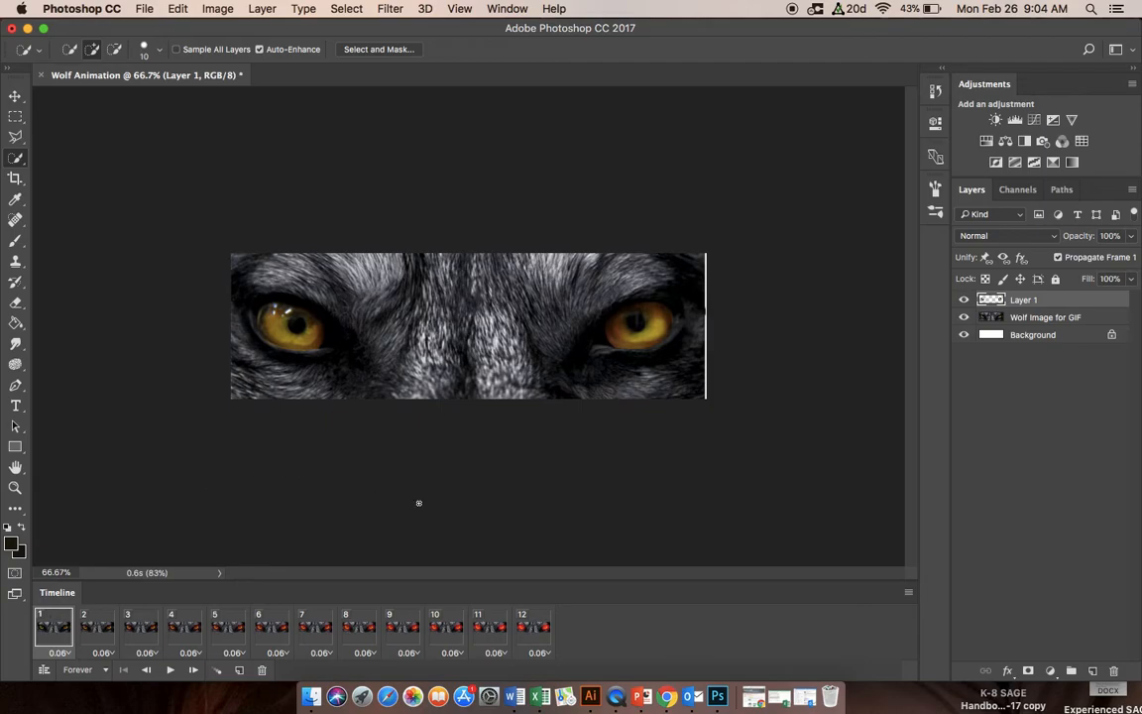
pyautogui.keyDown('shift'); pyautogui.click(544, 621); pyautogui.keyUp('shift')
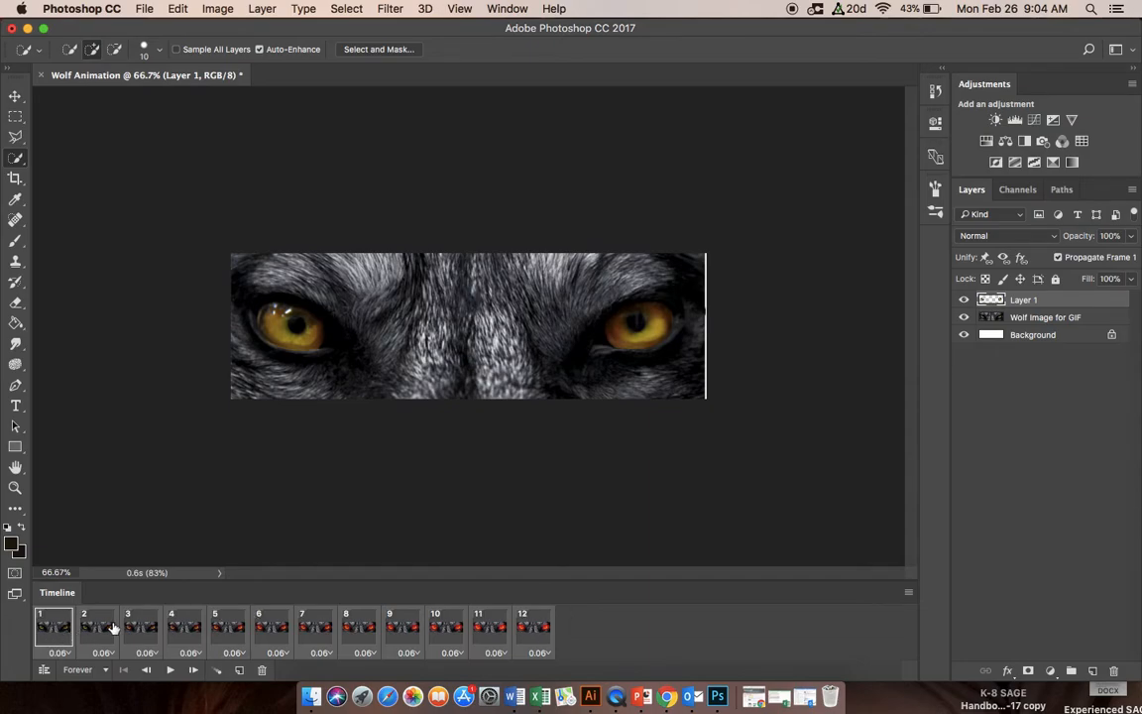
pyautogui.click(575, 630)
pyautogui.click(40, 631)
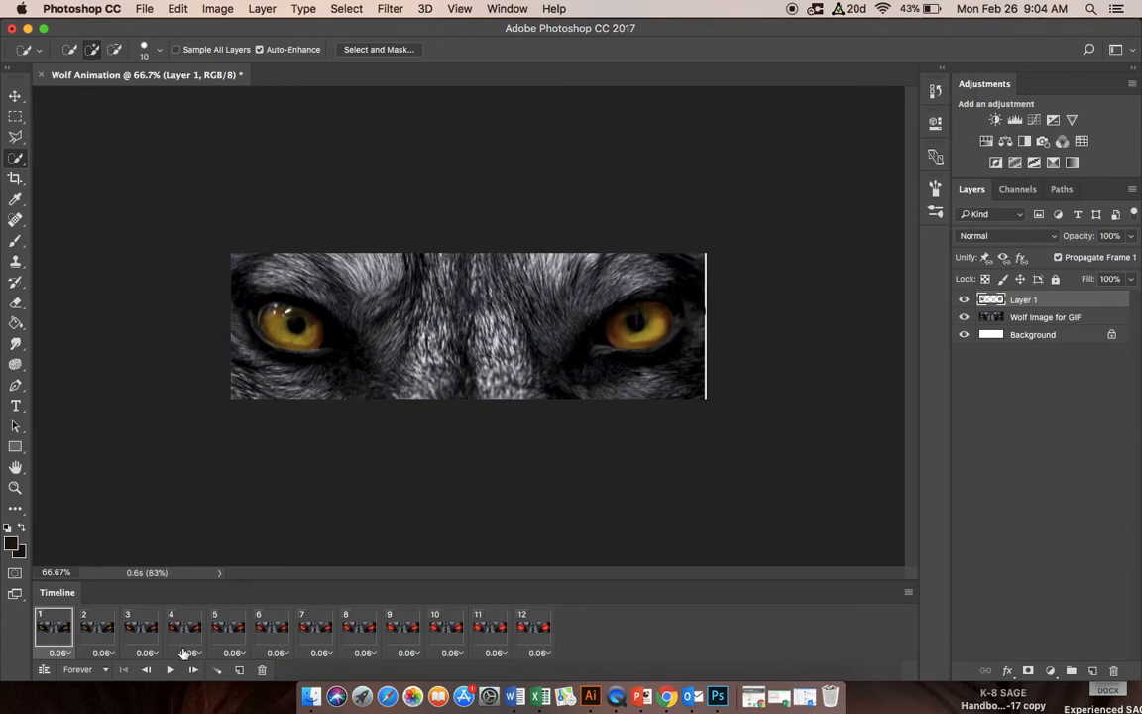
pyautogui.keyDown('super'); pyautogui.click(544, 607); pyautogui.keyUp('super')
pyautogui.click(219, 673)
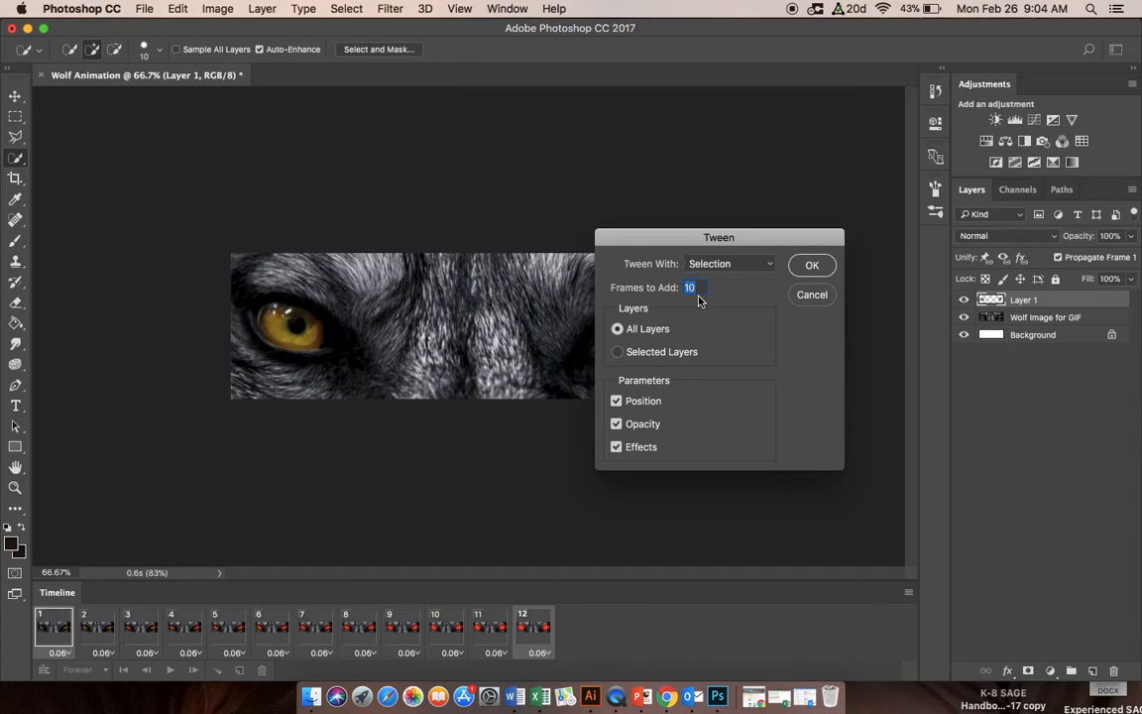
pyautogui.click(811, 266)
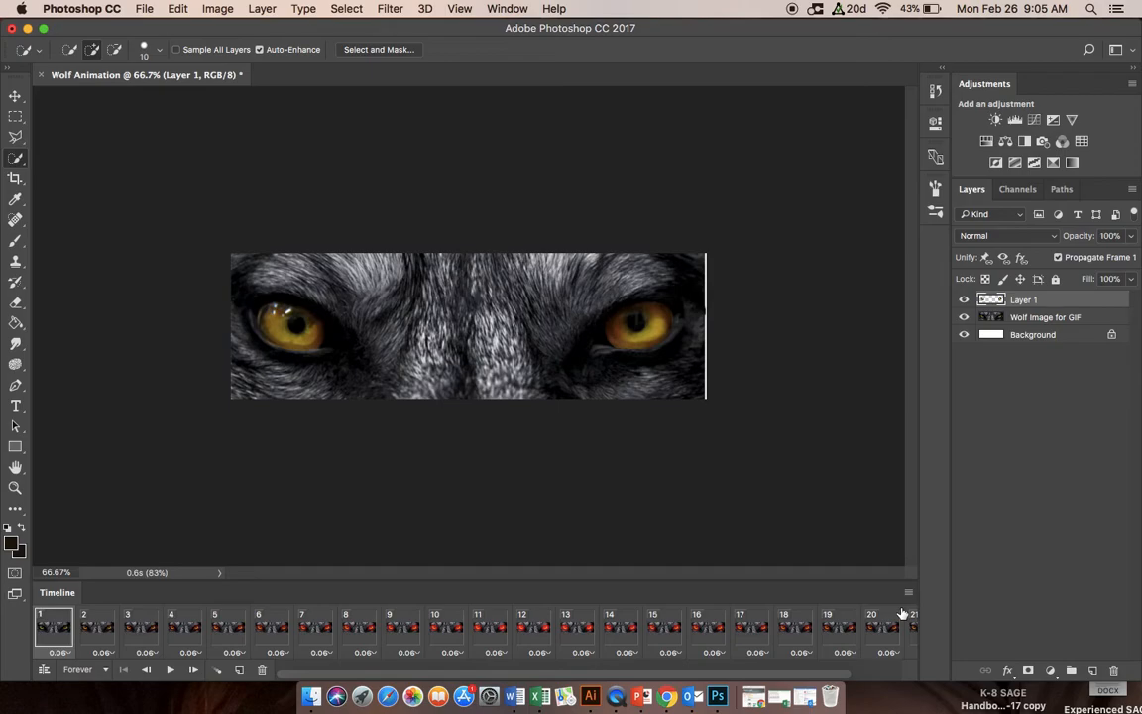
# Step: Set the delay of frame 12, the full red glow, to 0.5 seconds and preview the playback
pyautogui.hscroll(3, 617, 647)
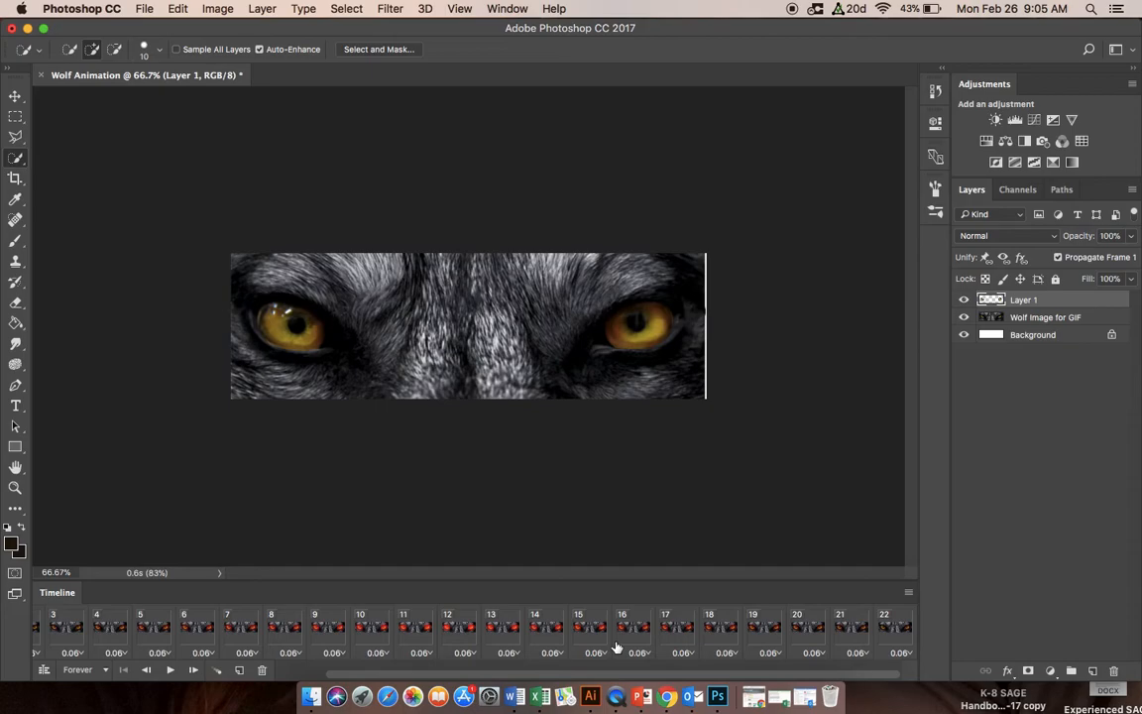
pyautogui.hscroll(-1, 617, 647)
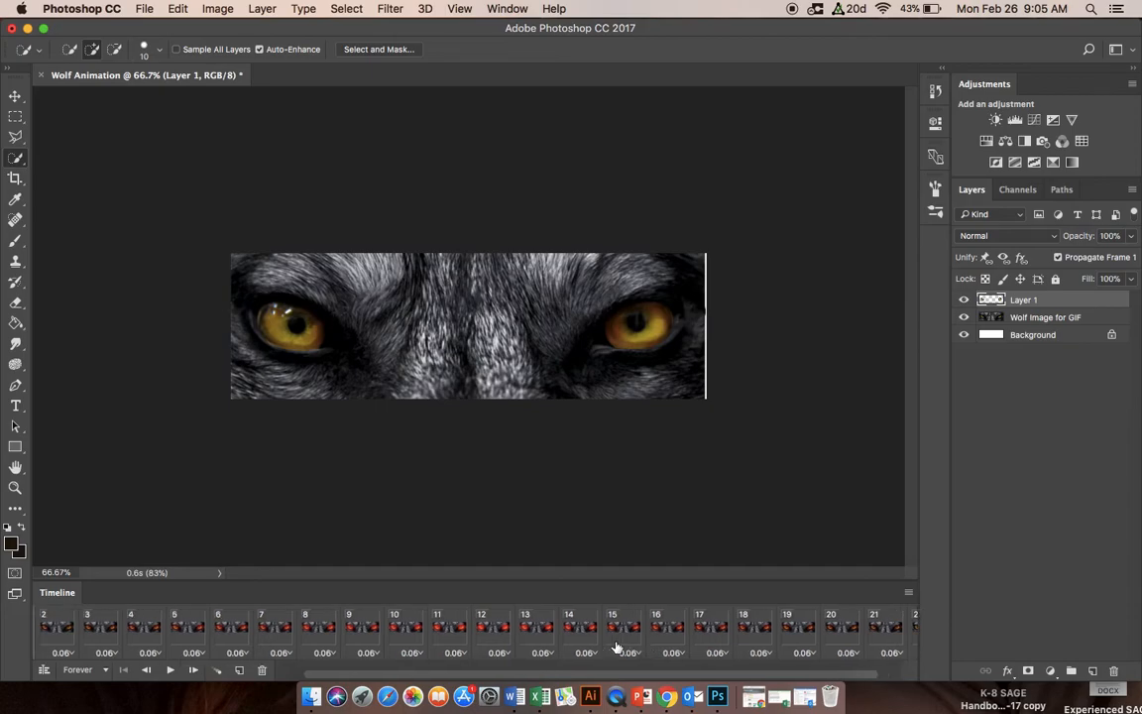
pyautogui.hscroll(2, 616, 647)
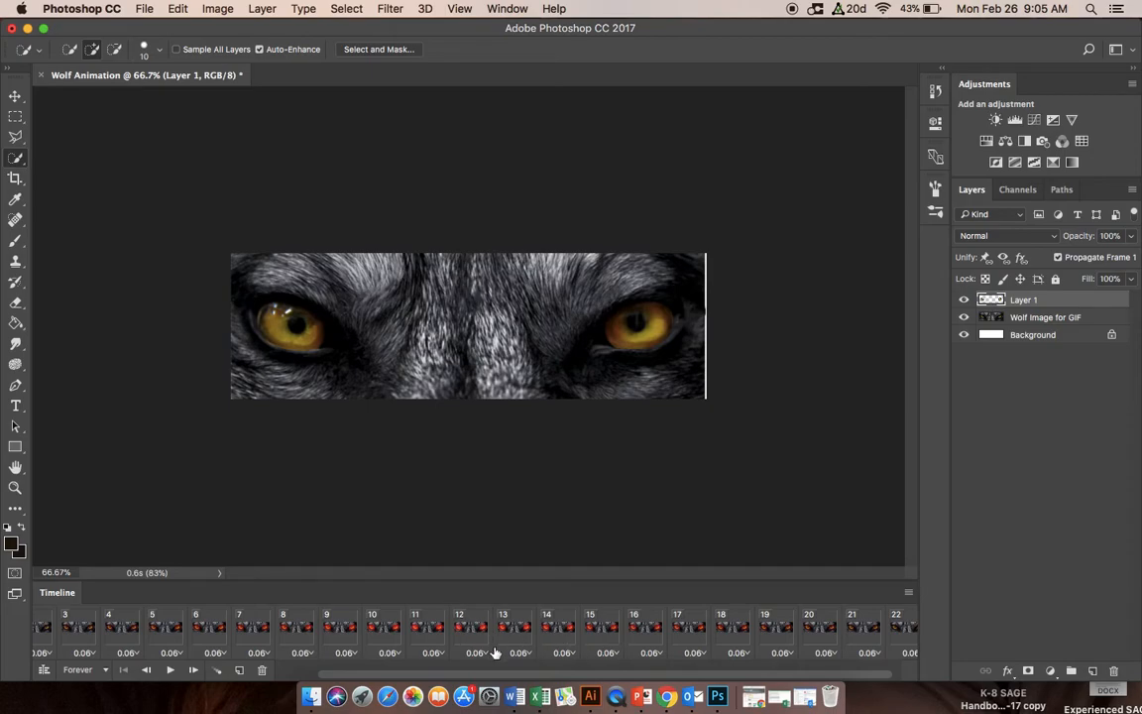
pyautogui.click(468, 624)
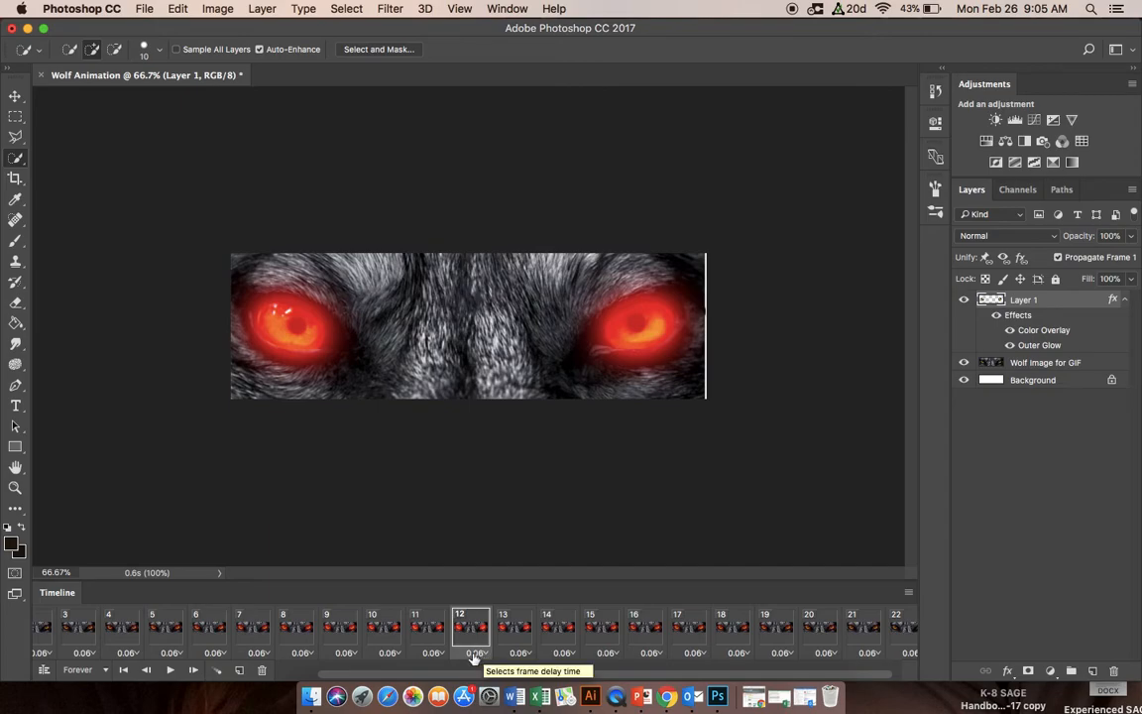
pyautogui.click(479, 655)
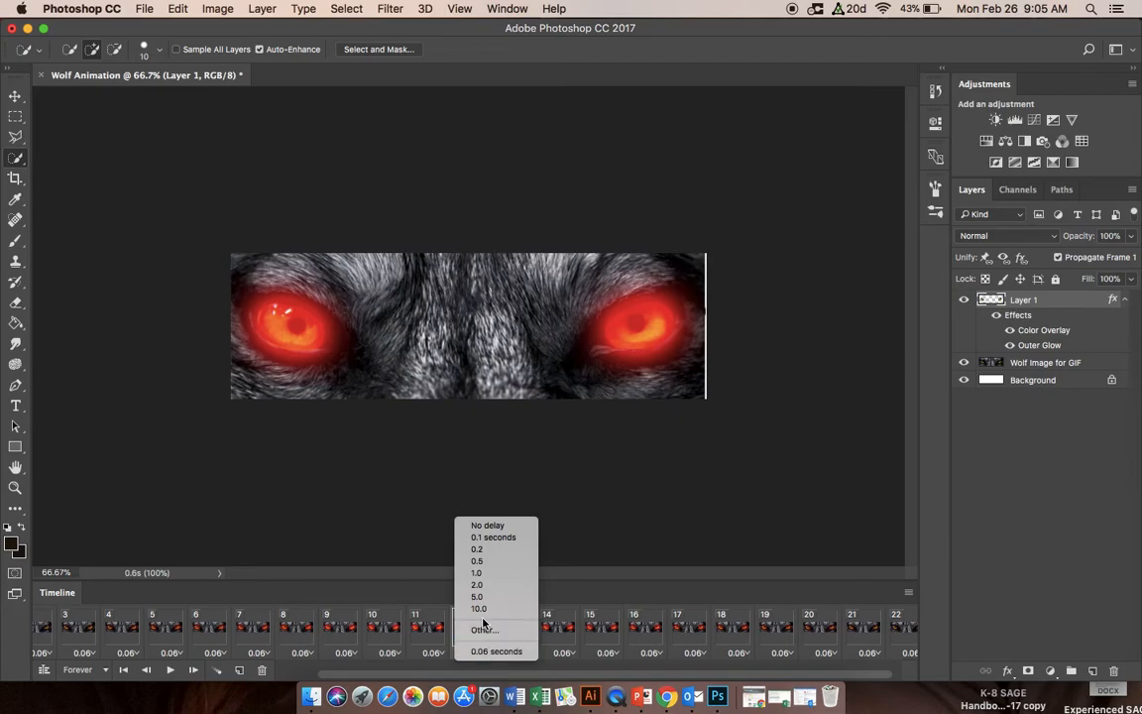
pyautogui.click(479, 563)
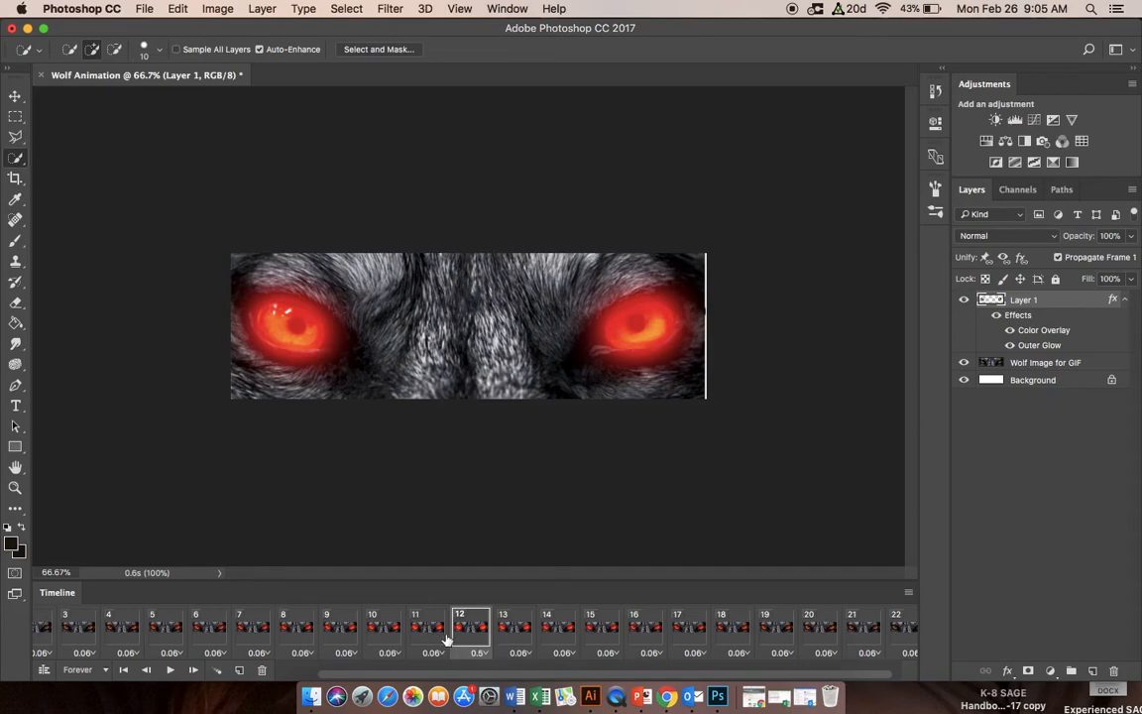
pyautogui.press('space')
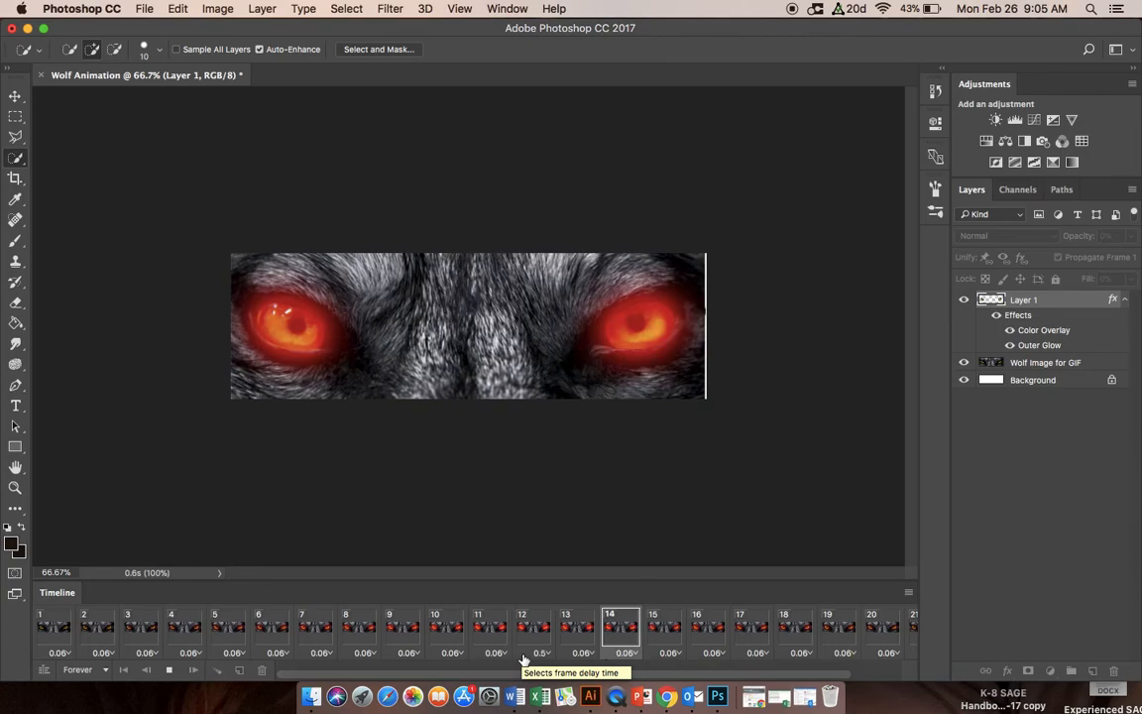
pyautogui.click(170, 670)
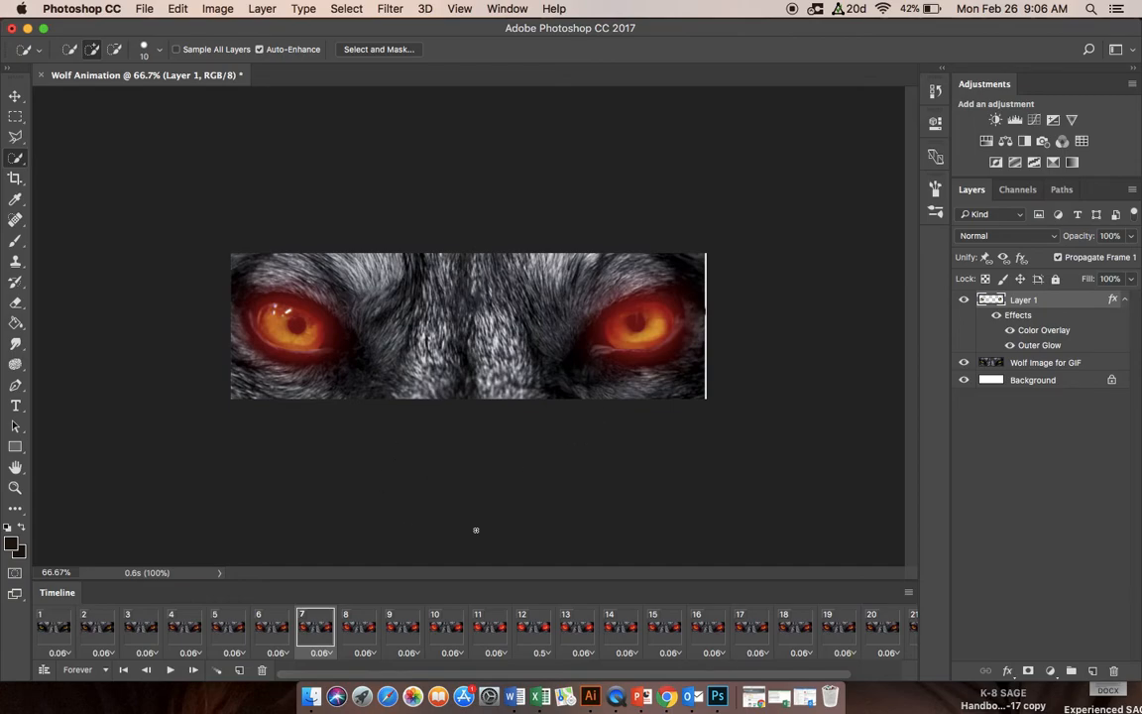
# Step: Render the animation to video as Wolf Animation.mp4 in H.264 format with the High Quality preset
pyautogui.click(147, 10)
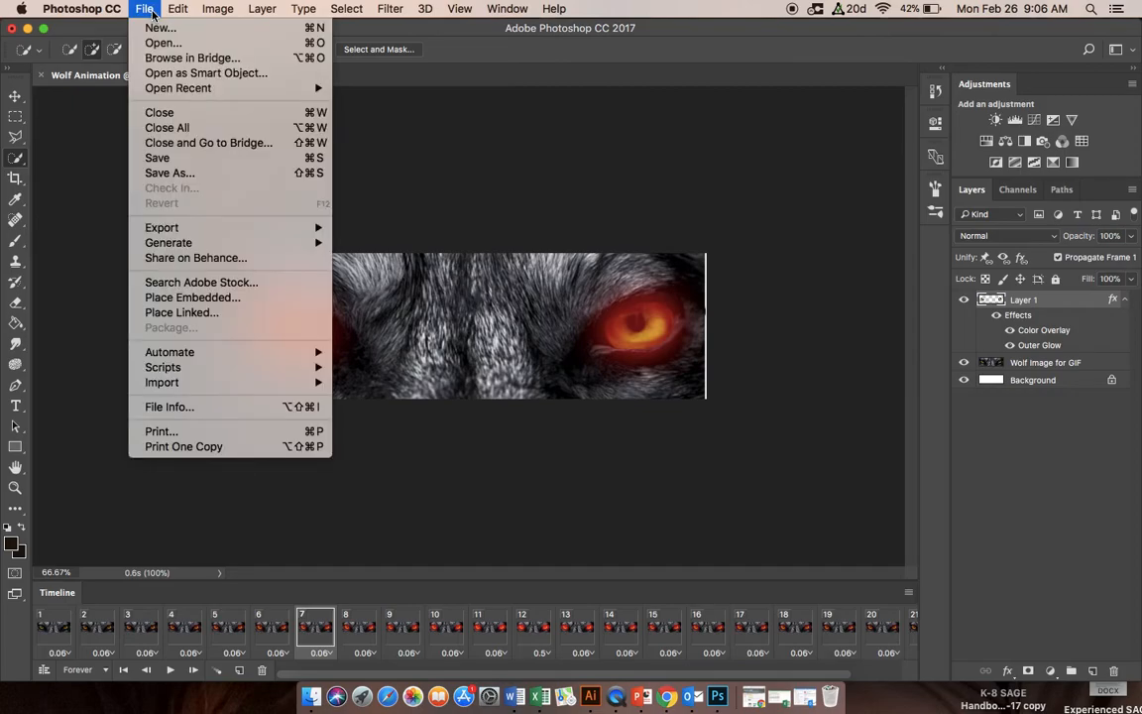
pyautogui.moveTo(188, 229)
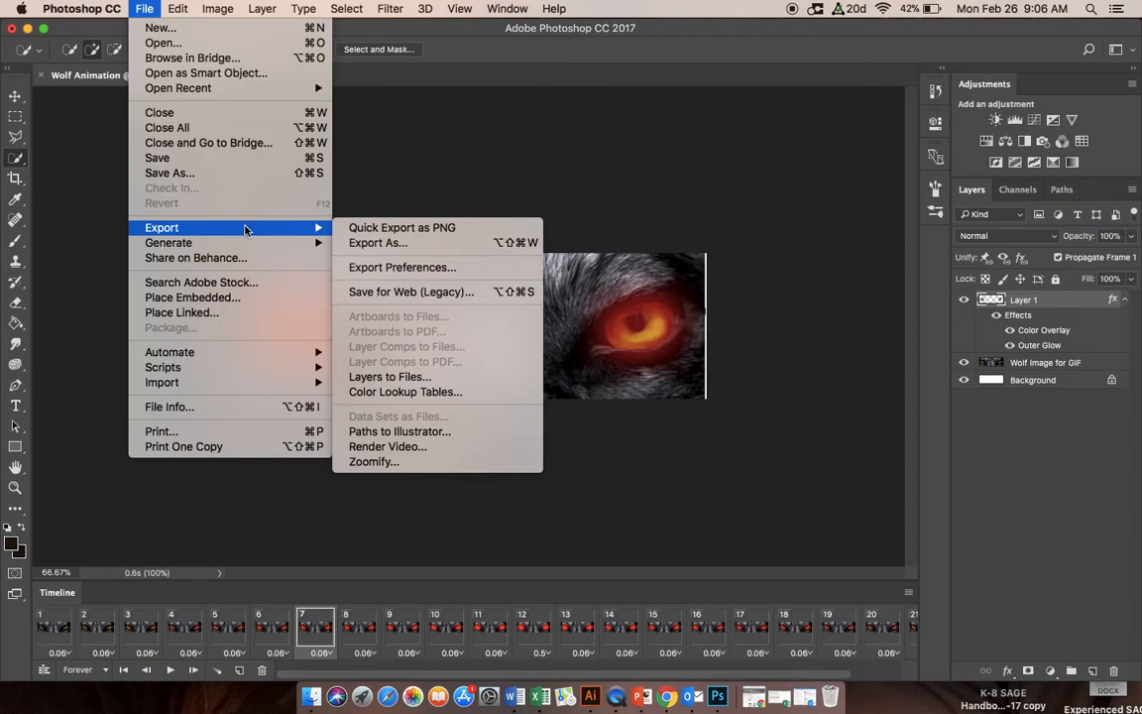
pyautogui.click(382, 451)
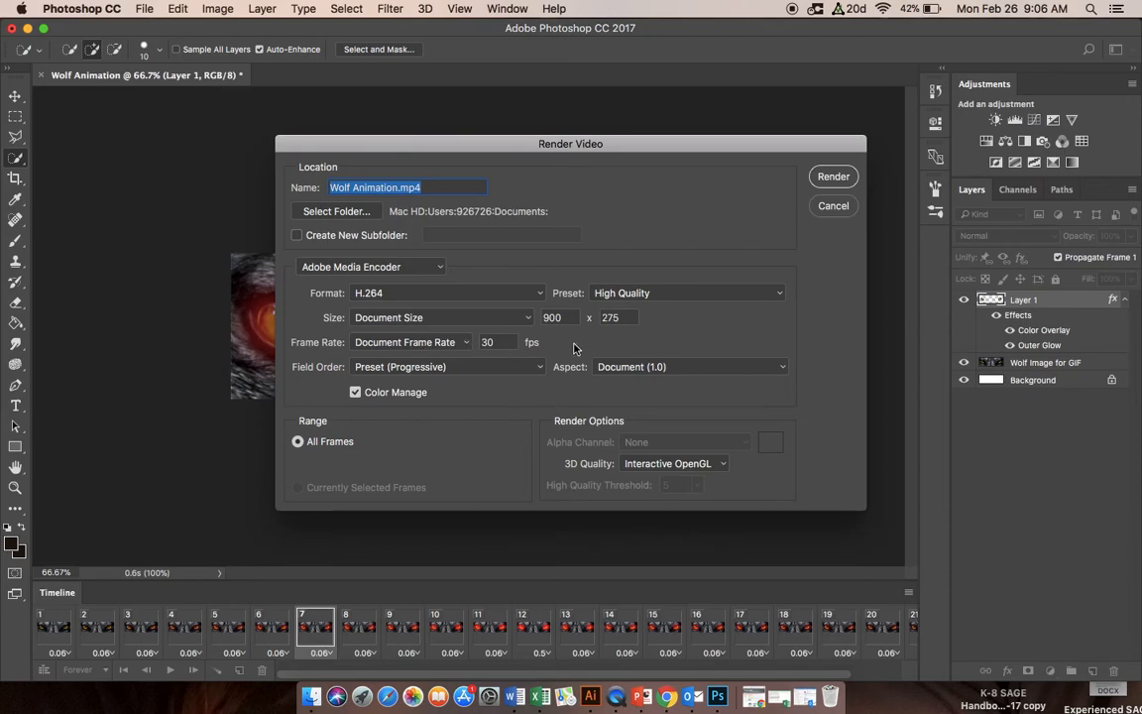
pyautogui.click(781, 294)
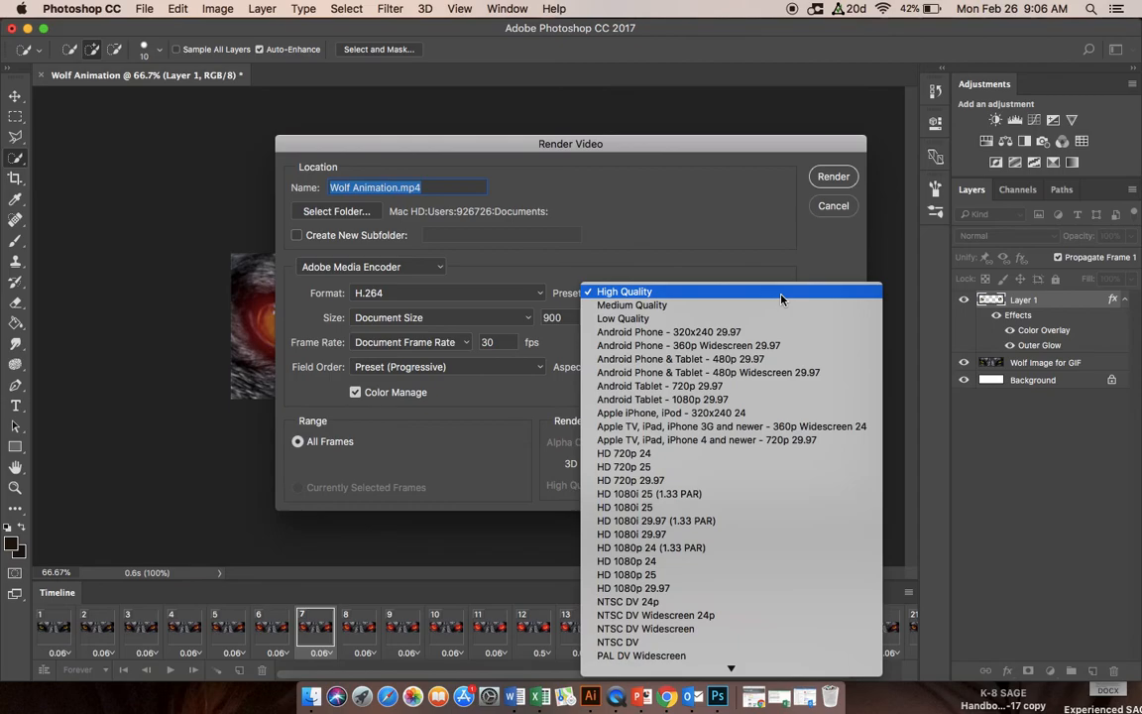
pyautogui.moveTo(732, 672)
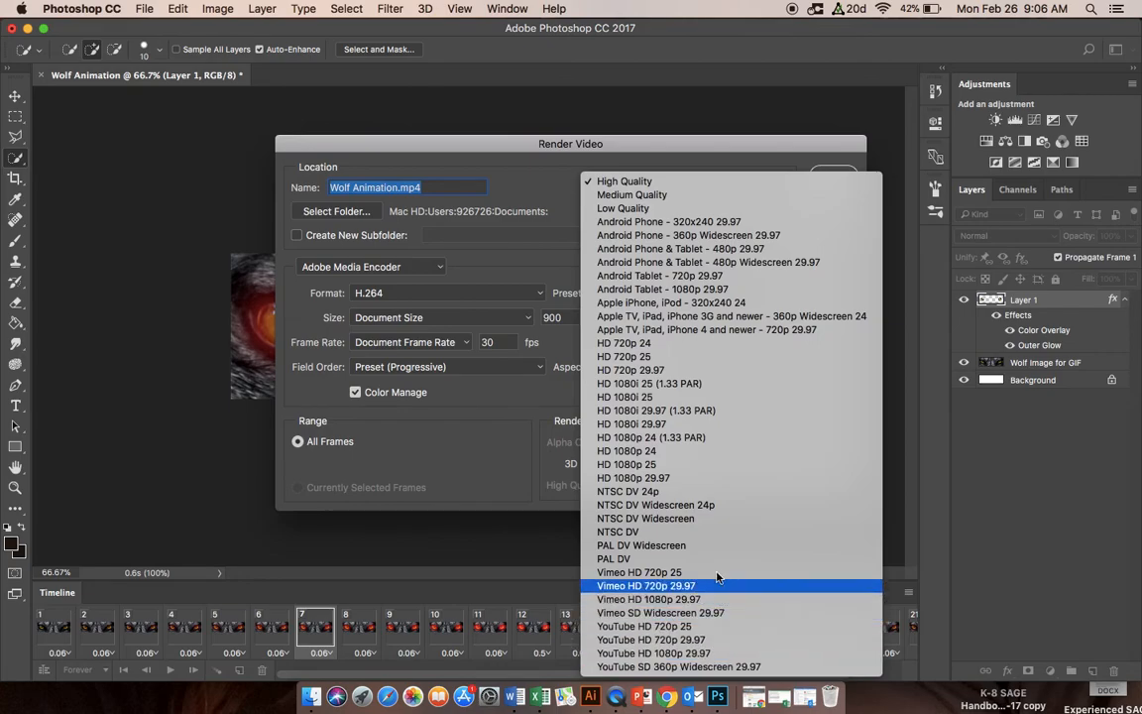
pyautogui.click(651, 184)
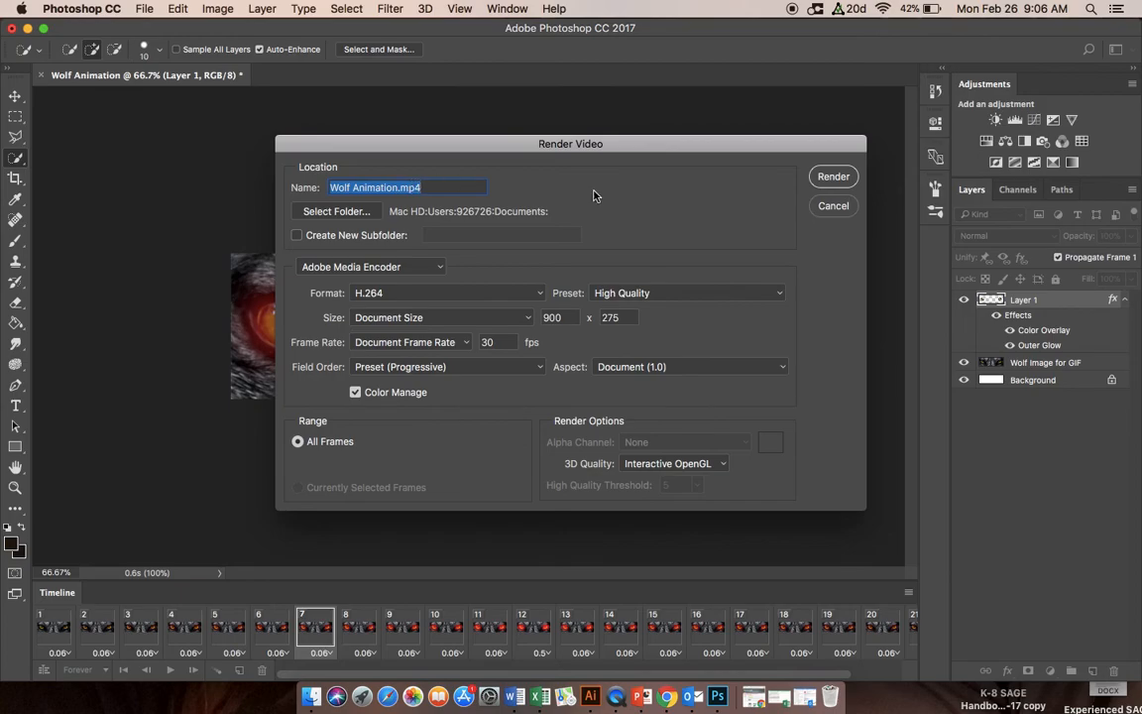
pyautogui.click(833, 177)
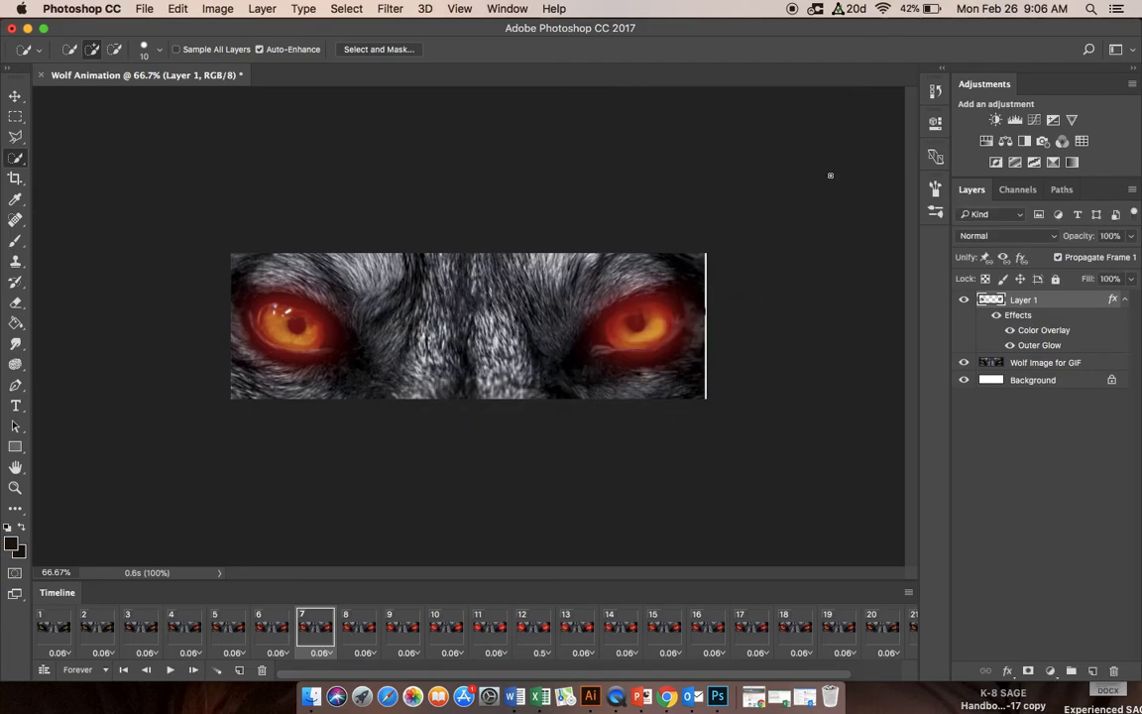
# Step: Save the animation to the Desktop under the file name Wolf Animation.gif
pyautogui.click(149, 10)
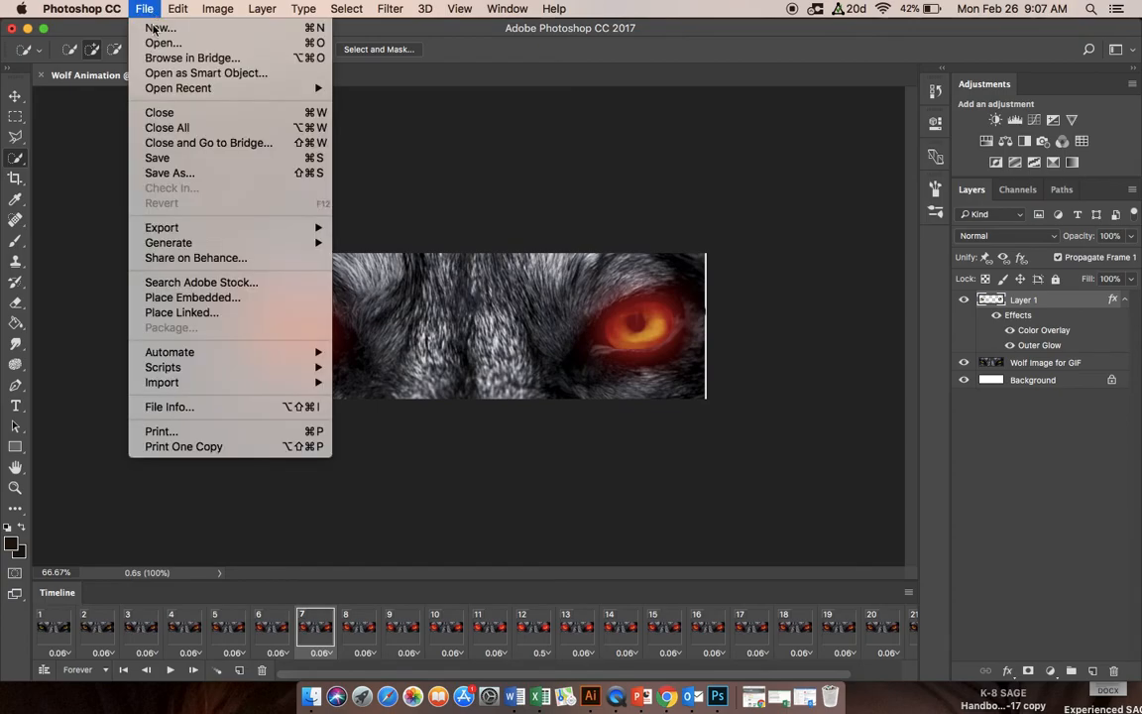
pyautogui.click(178, 175)
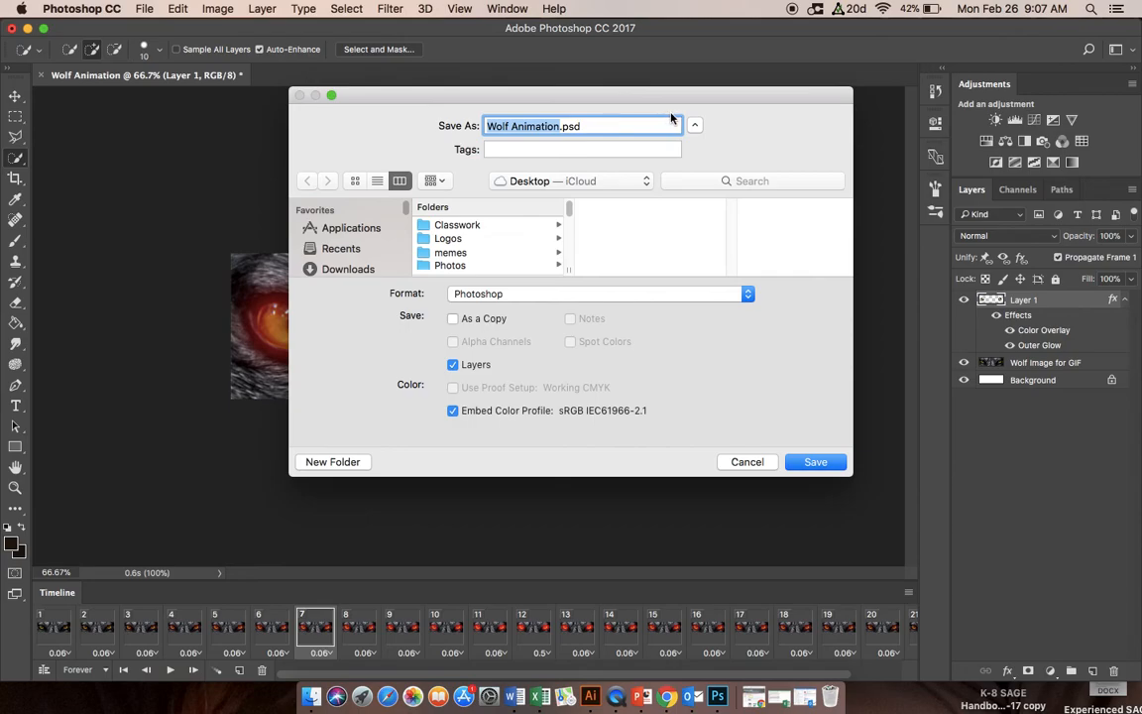
pyautogui.click(577, 126)
pyautogui.doubleClick(578, 126)
pyautogui.write('gif')
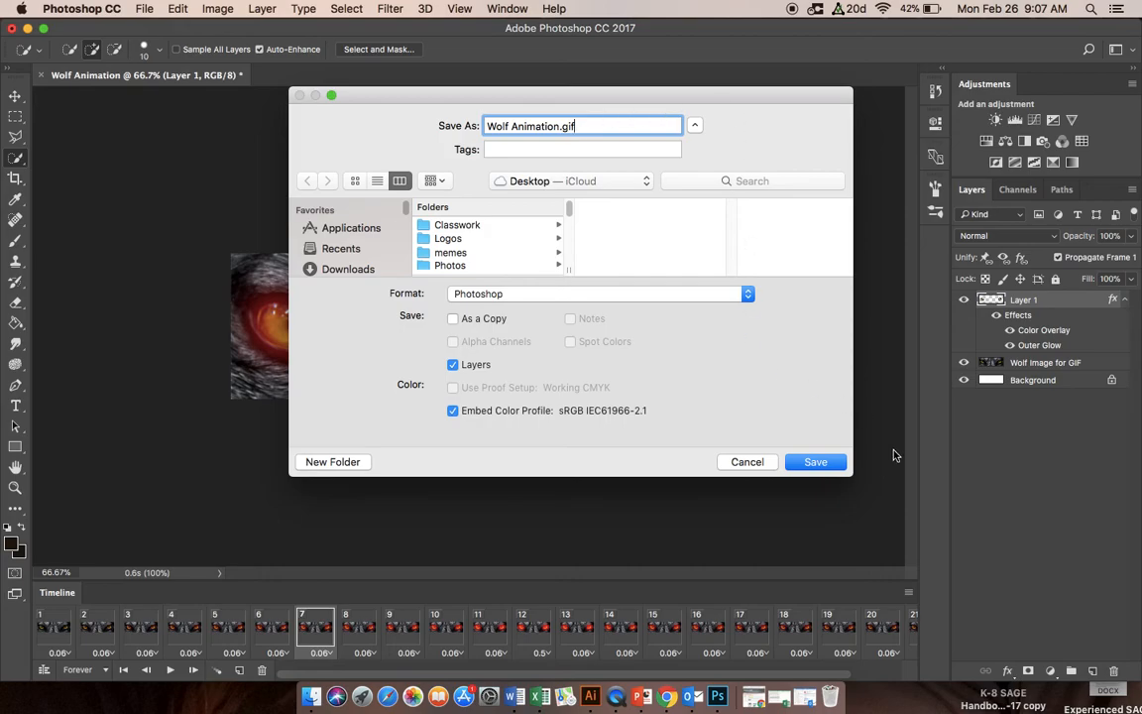
pyautogui.click(810, 461)
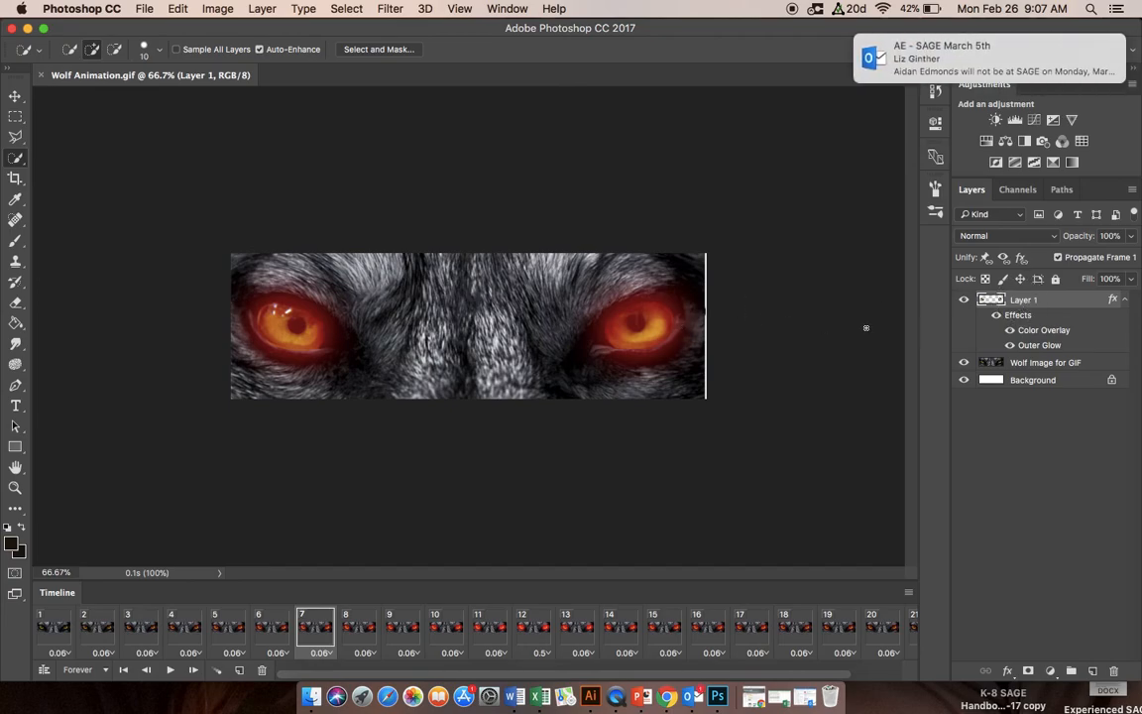
# Step: Dismiss the mail notification, then review the blending options of Layer 1 and close them without applying changes
pyautogui.moveTo(1047, 72); pyautogui.dragTo(1039, 55)
pyautogui.moveTo(948, 55); pyautogui.dragTo(1078, 55)
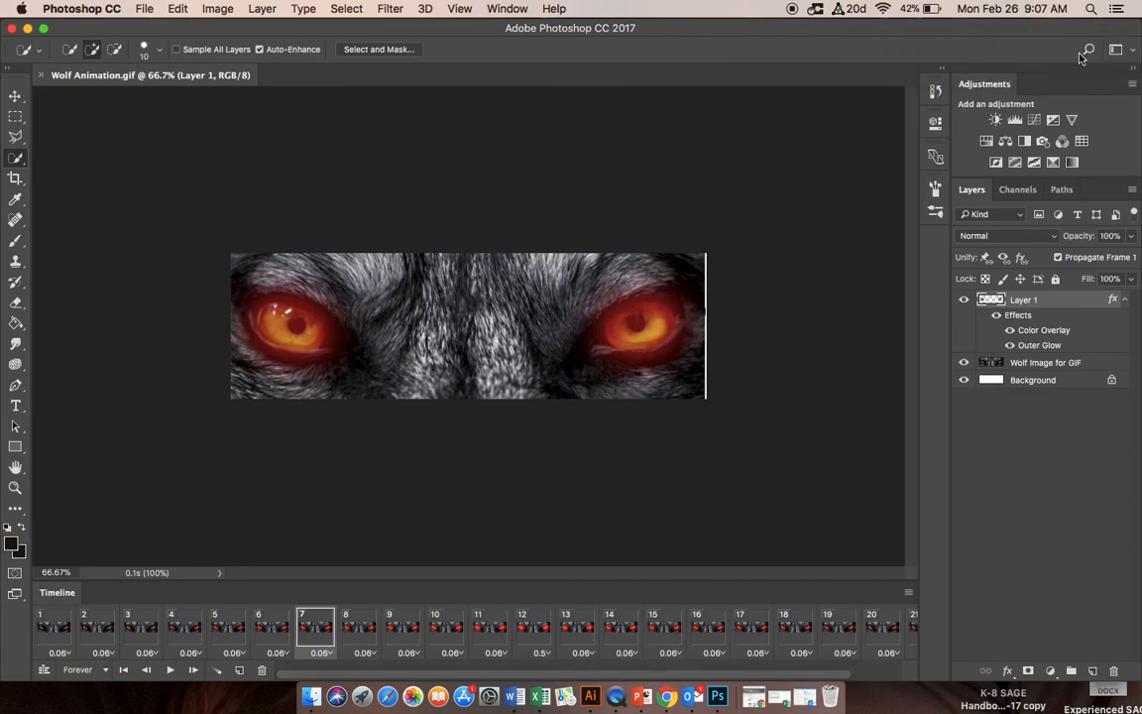
pyautogui.rightClick(1025, 305)
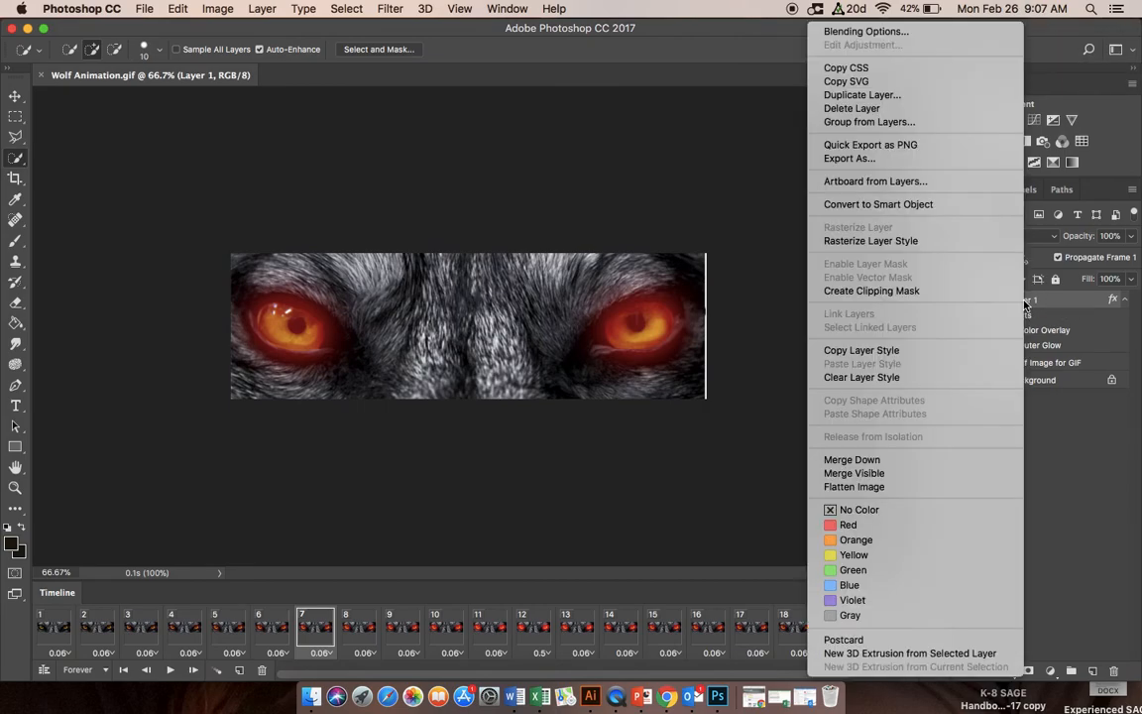
pyautogui.click(949, 31)
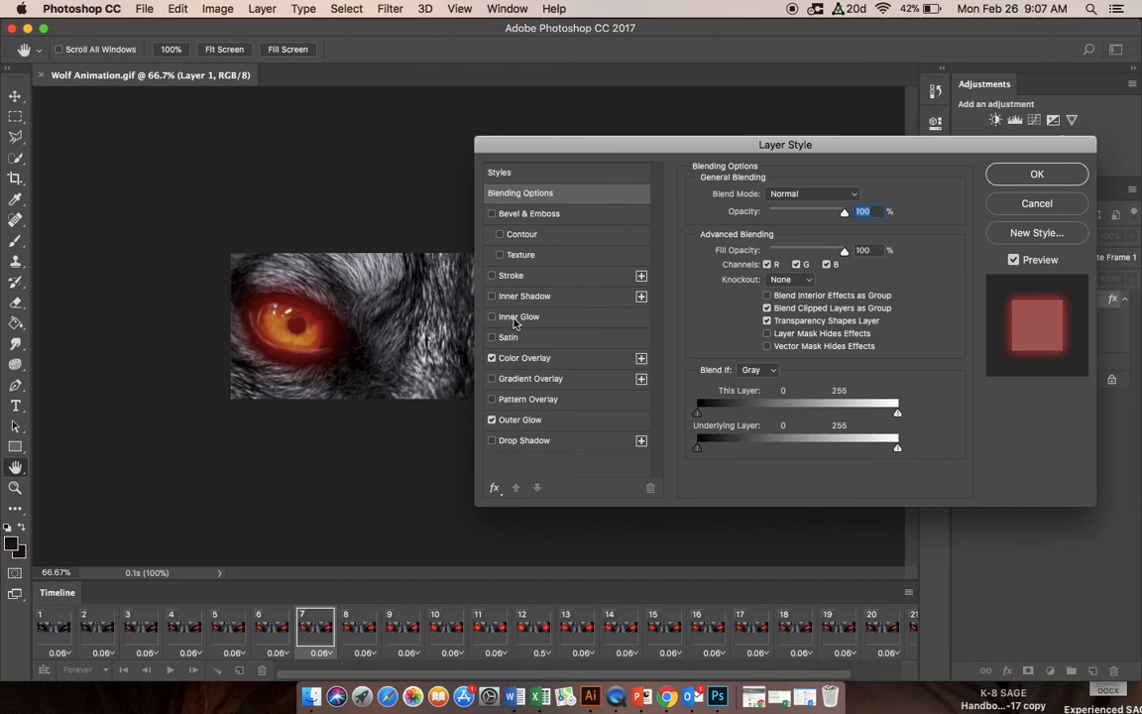
pyautogui.click(1008, 206)
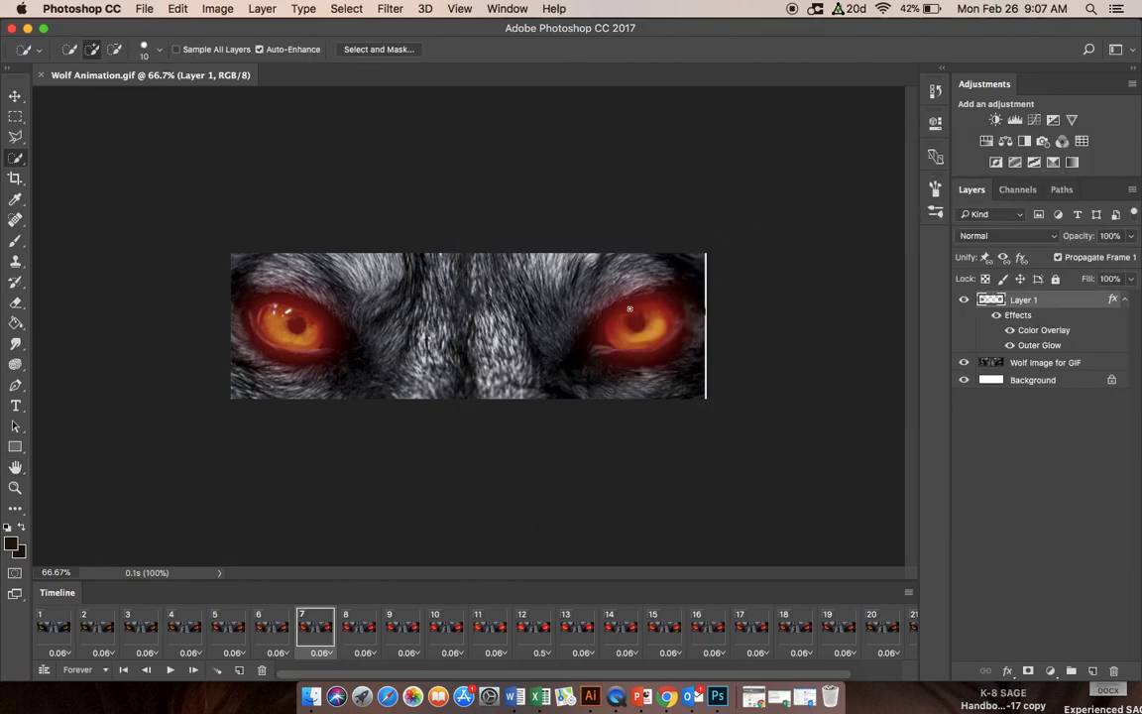